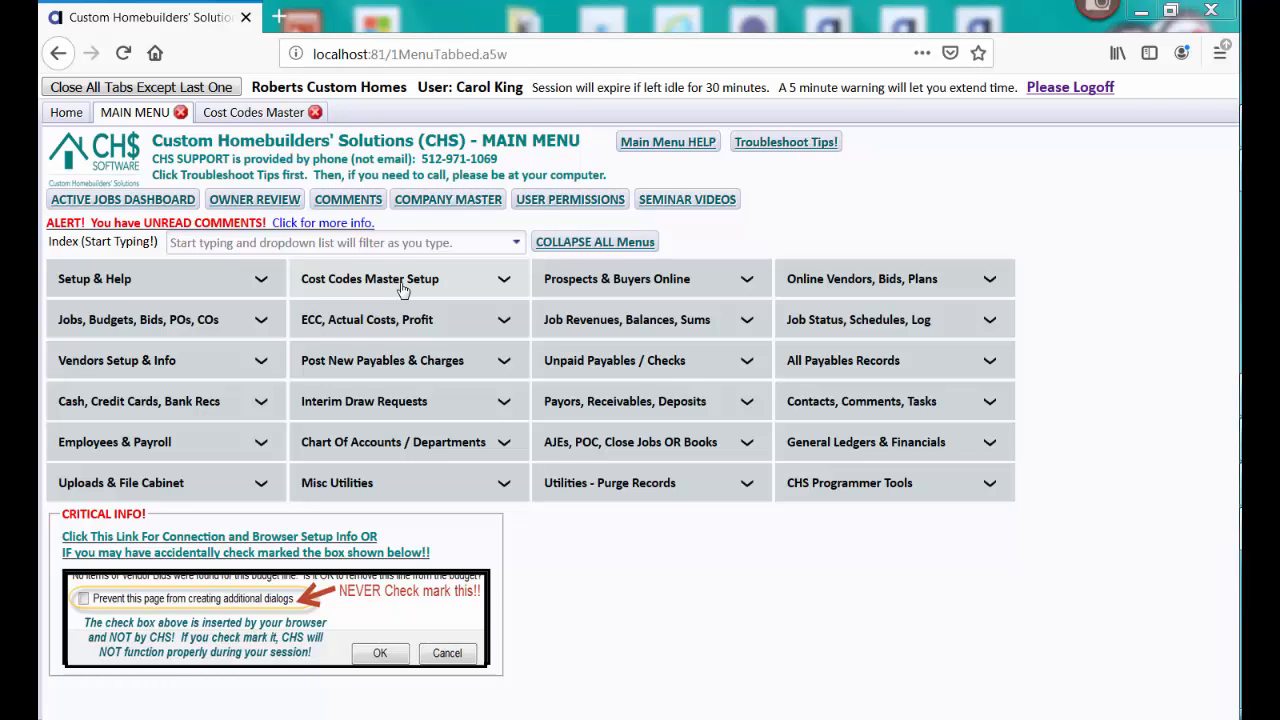
Open the Cost Codes Master list and bring up cost code 3610 Rough Plumbing for editing
click(402, 288)
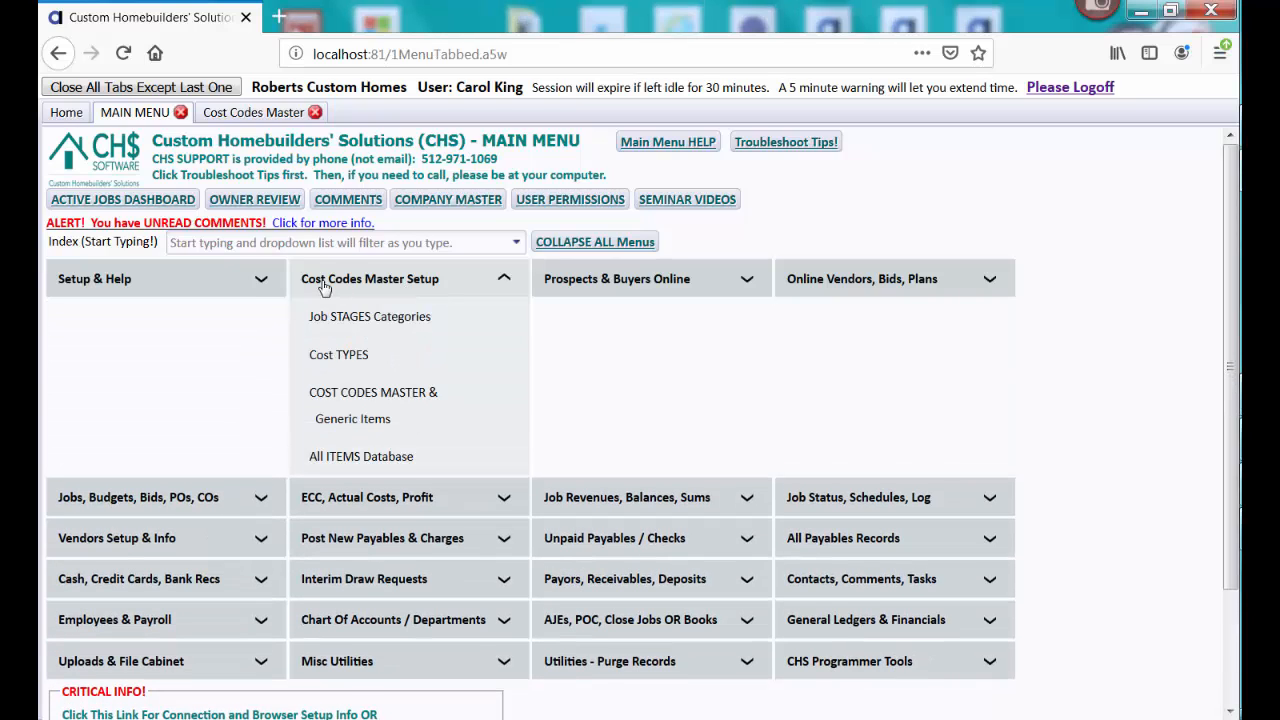
click(340, 407)
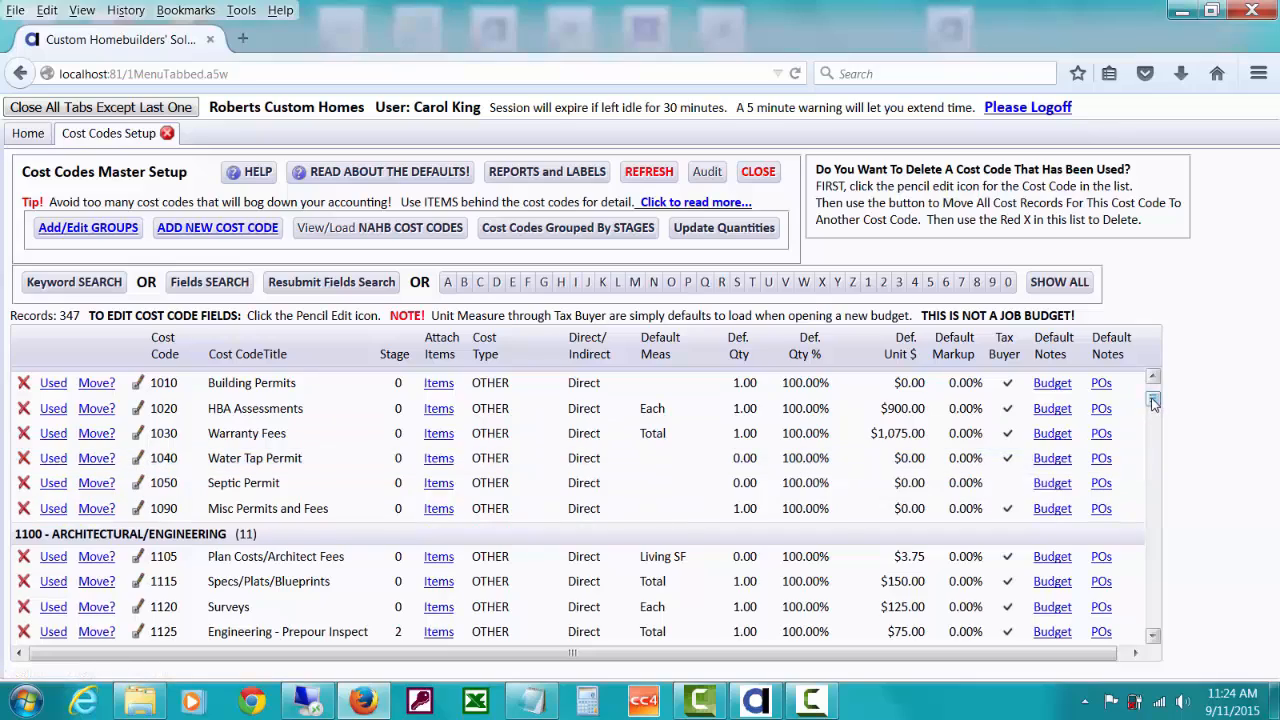
drag(1153, 398, 1150, 458)
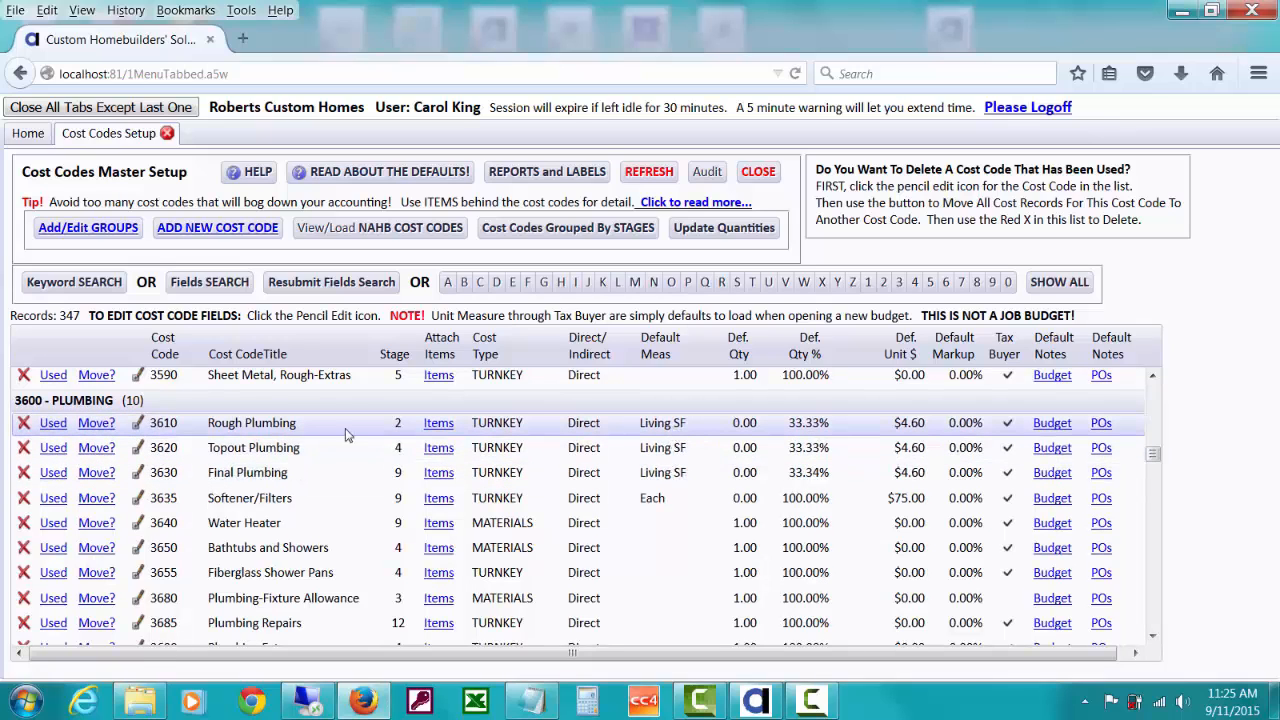
click(139, 423)
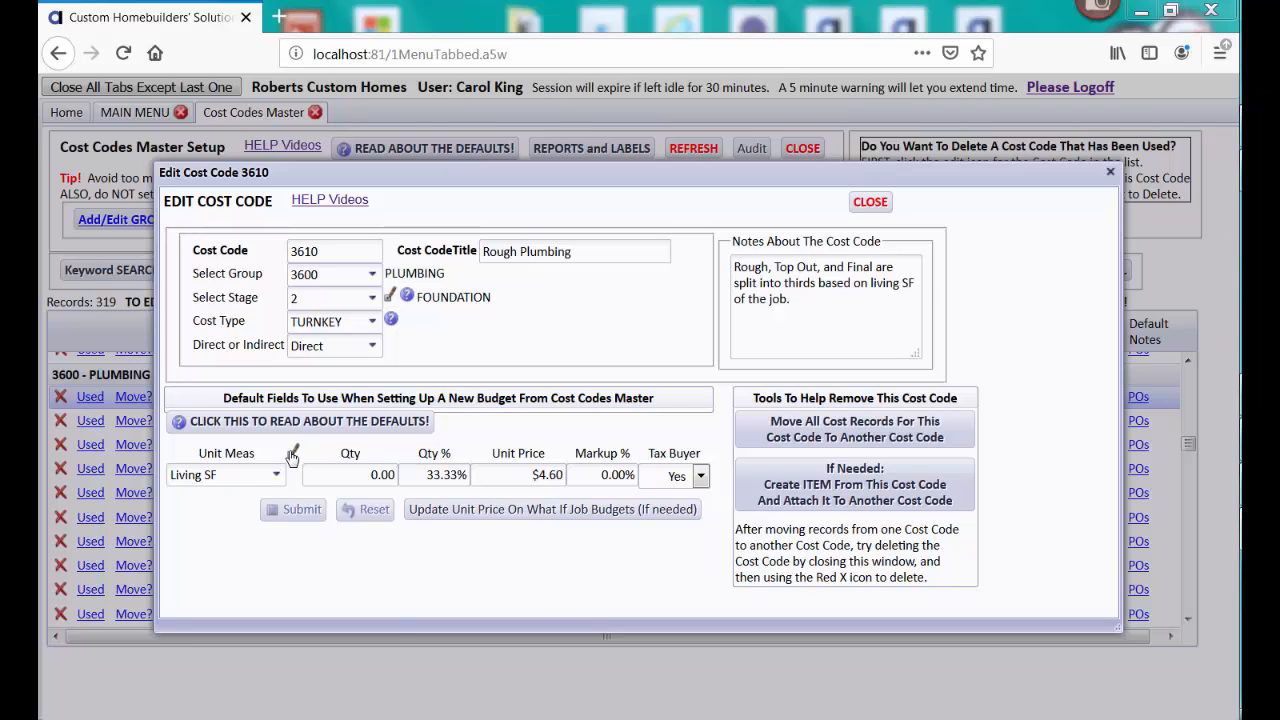
Examine the measure codes list, the blank new measure form and the unit measure choices, and close cost code 3610 without submitting changes
click(292, 455)
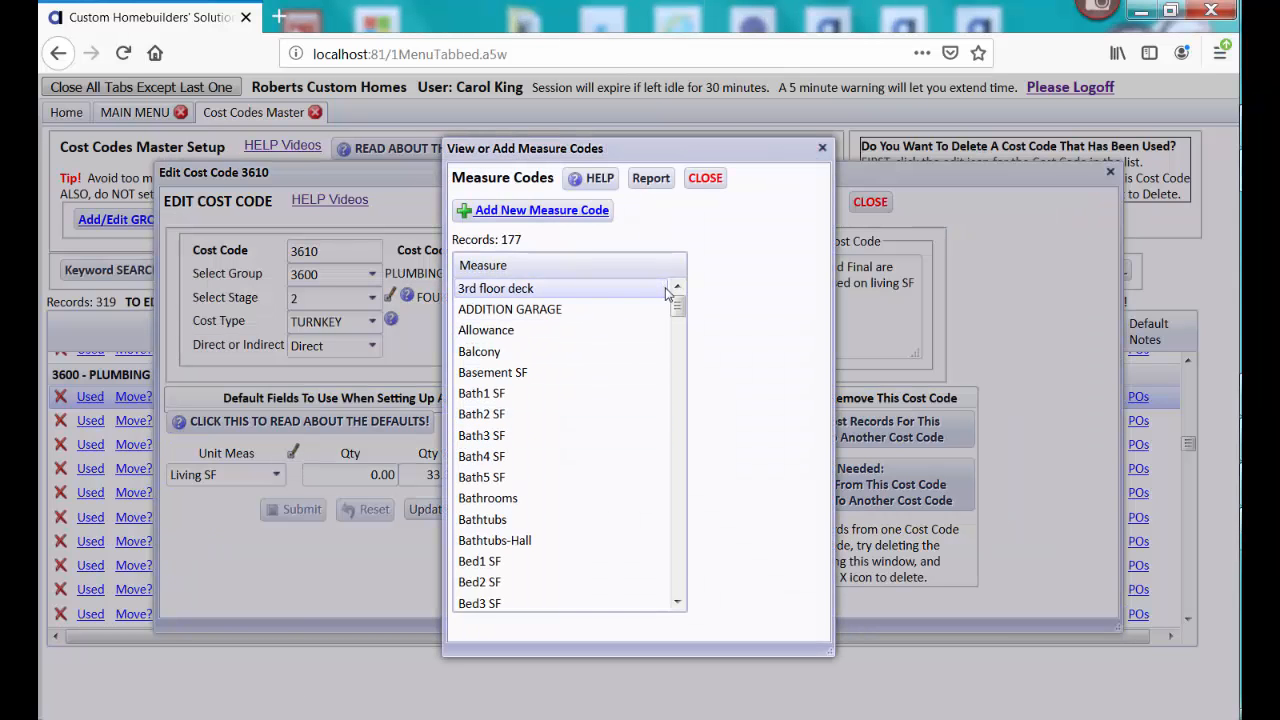
scroll(679, 400, down, 10)
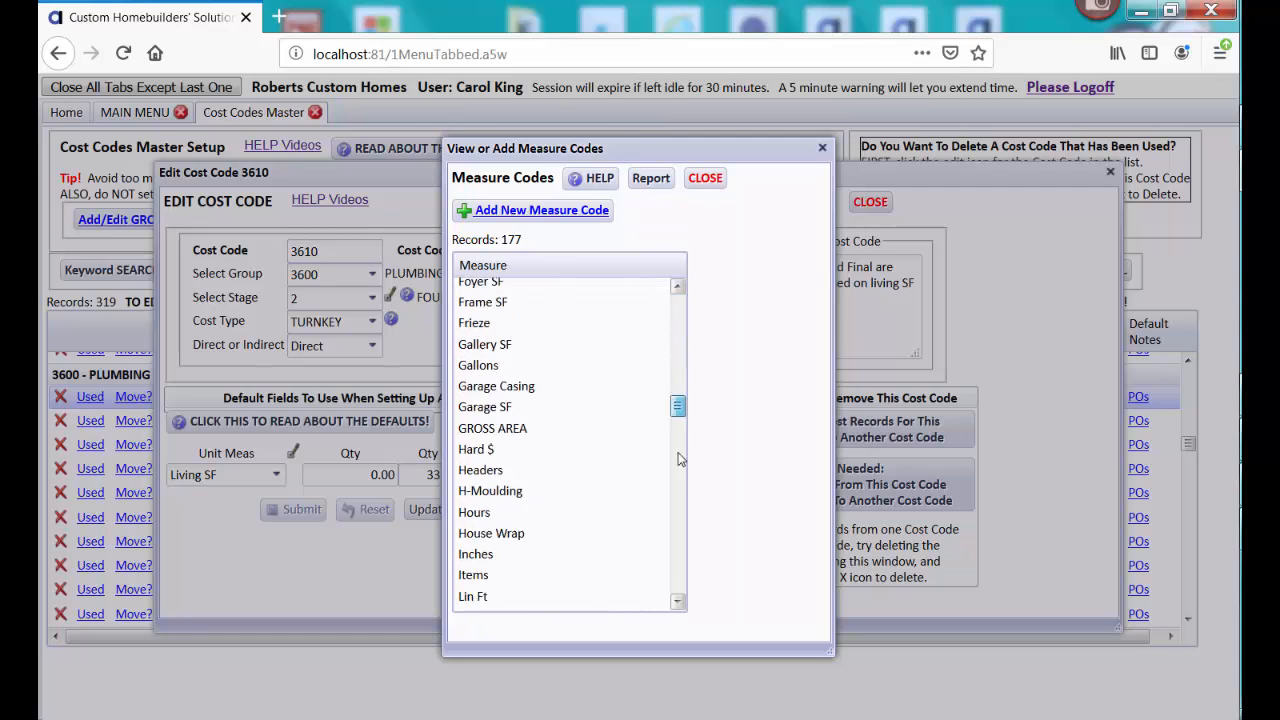
drag(681, 459, 675, 298)
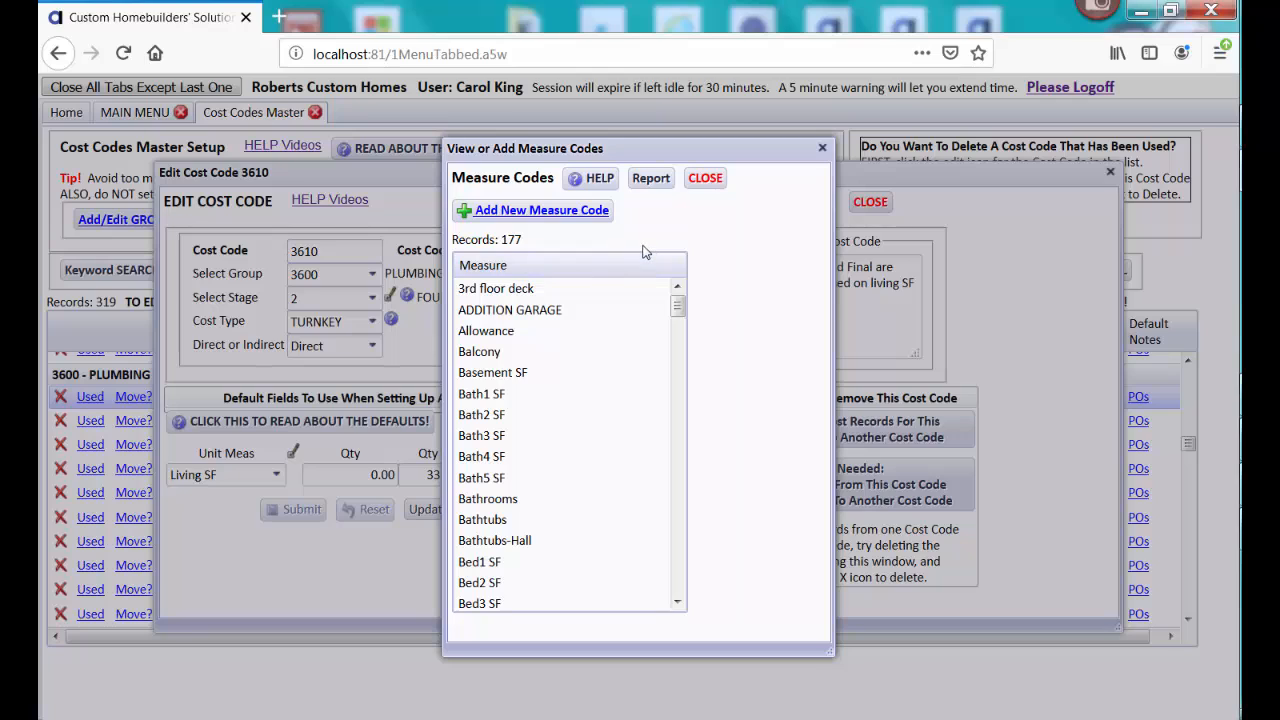
click(557, 216)
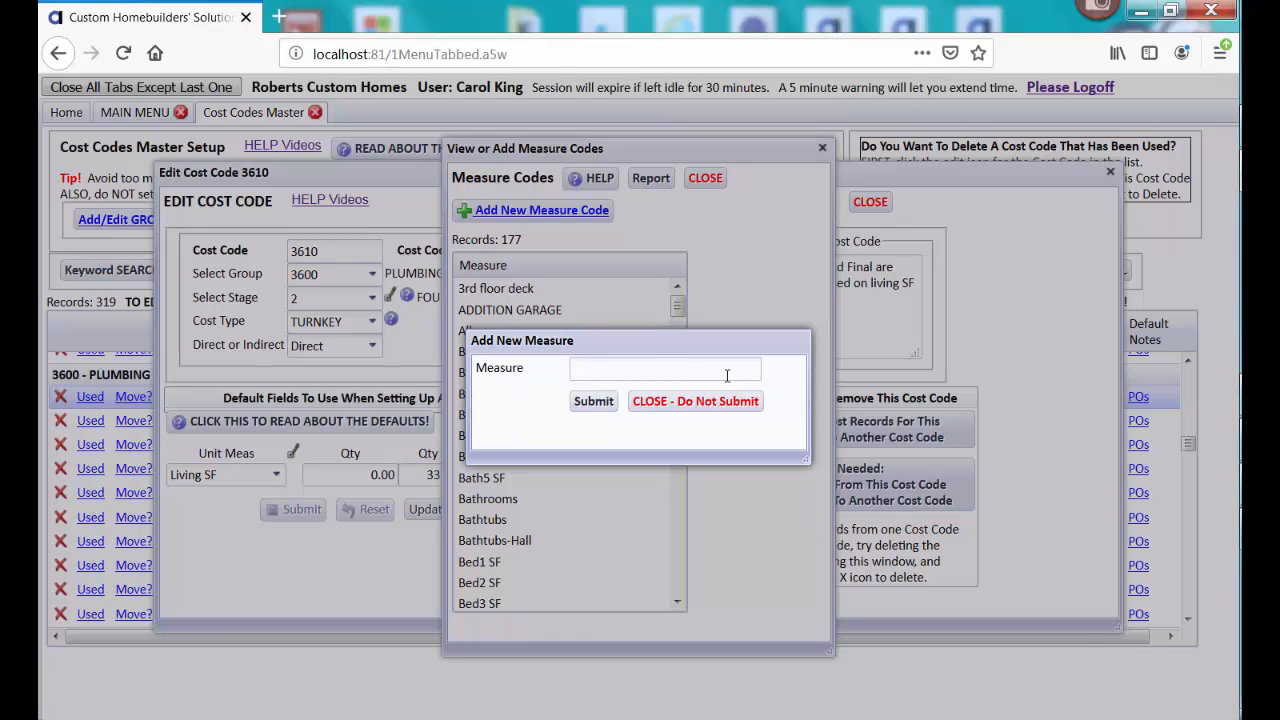
click(665, 405)
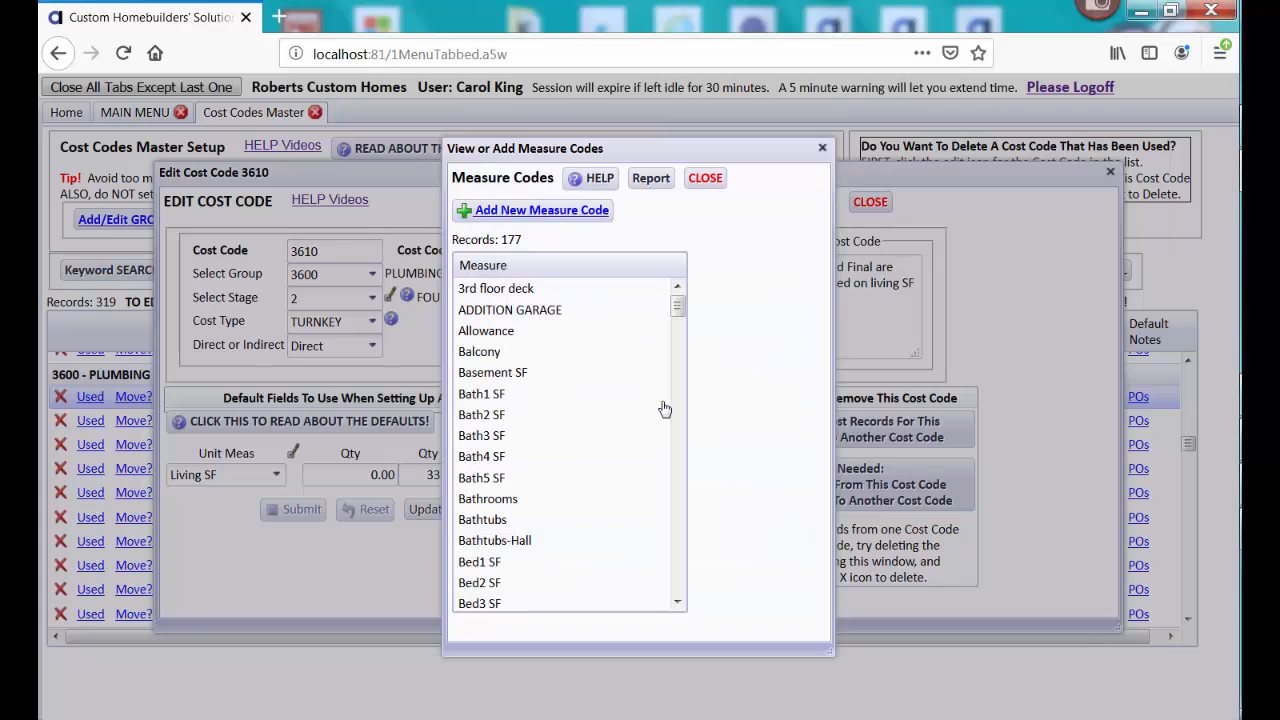
click(704, 179)
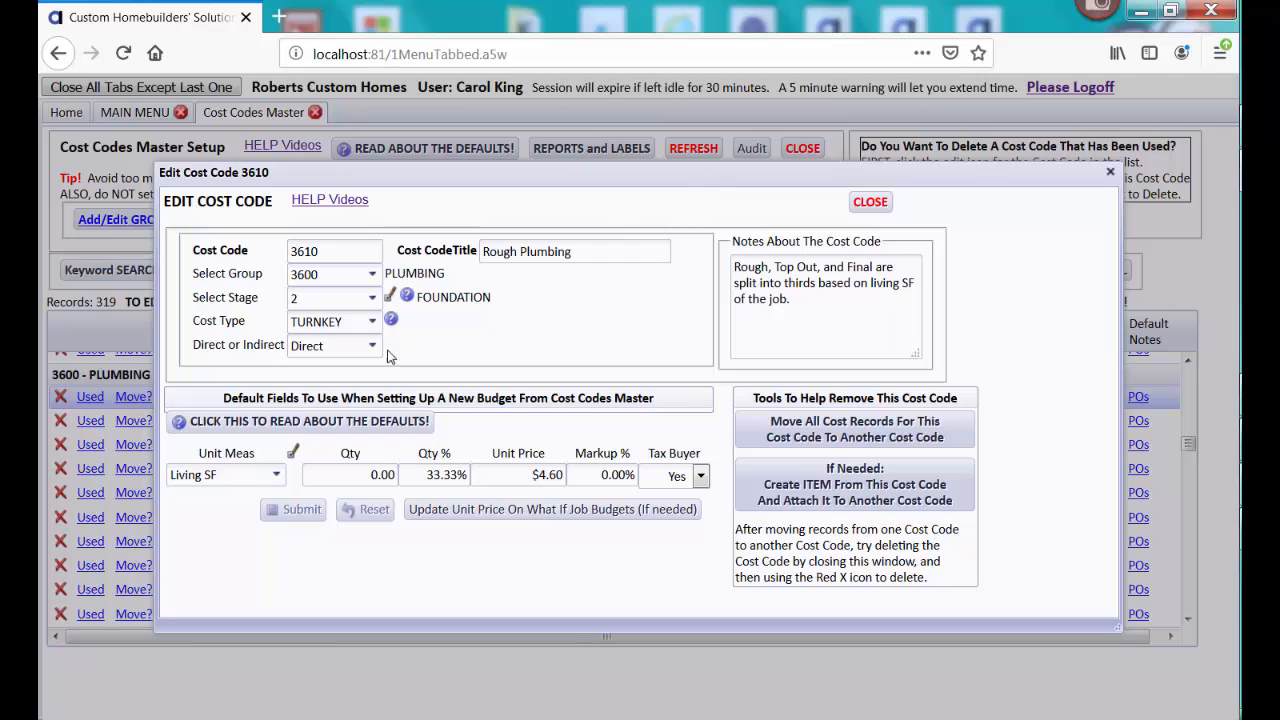
click(275, 477)
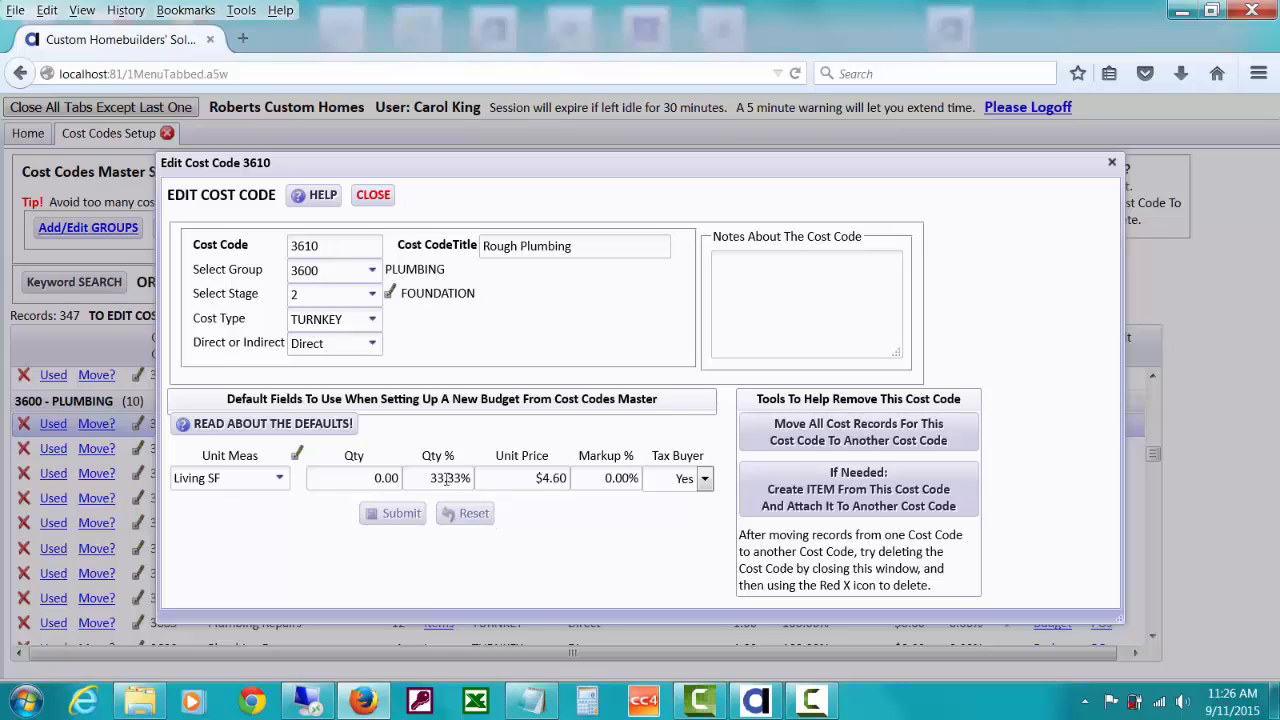
click(373, 196)
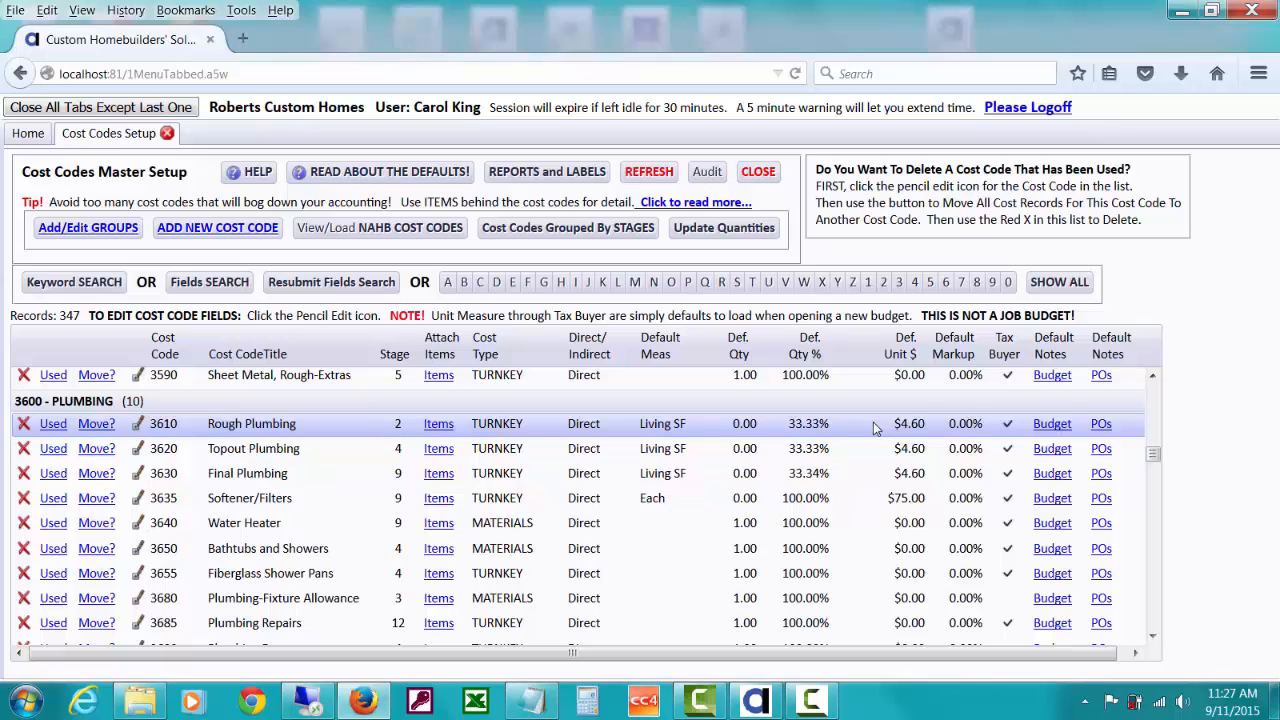
Review the default measures, quantities and unit prices in the earlier cost code groups, and view the blank new cost code form
click(1153, 446)
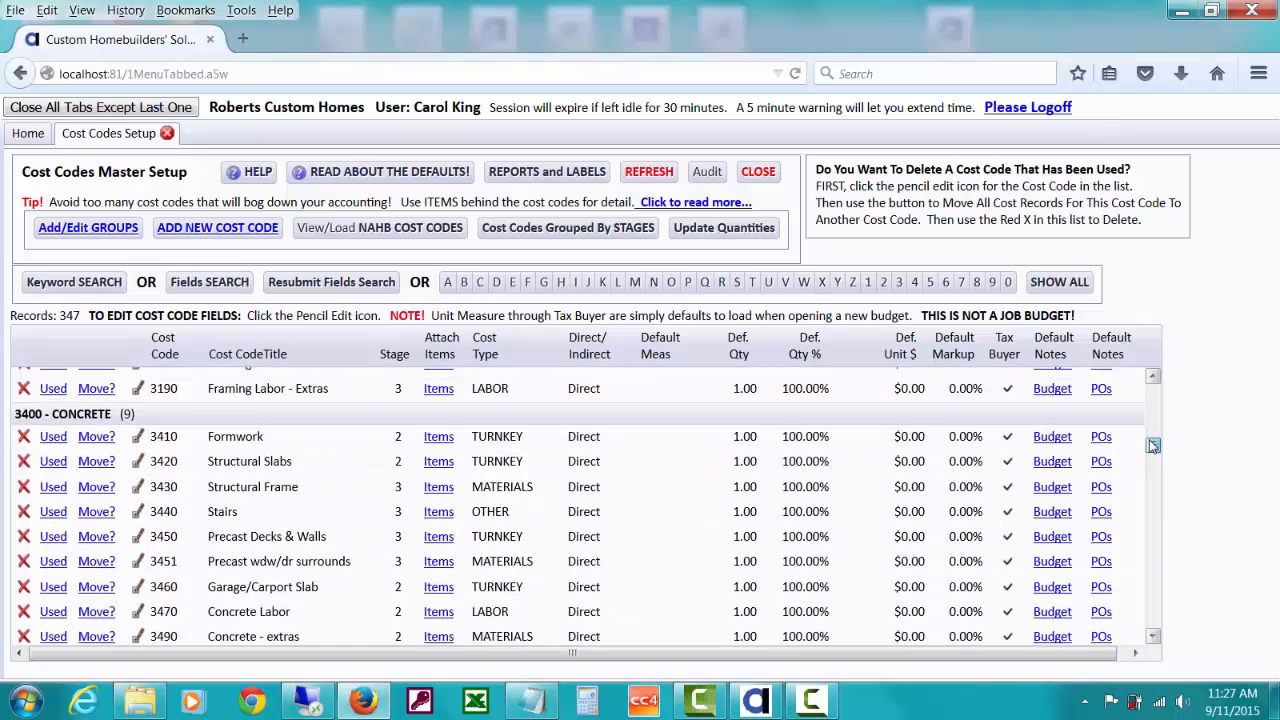
scroll(1153, 446, up, 3)
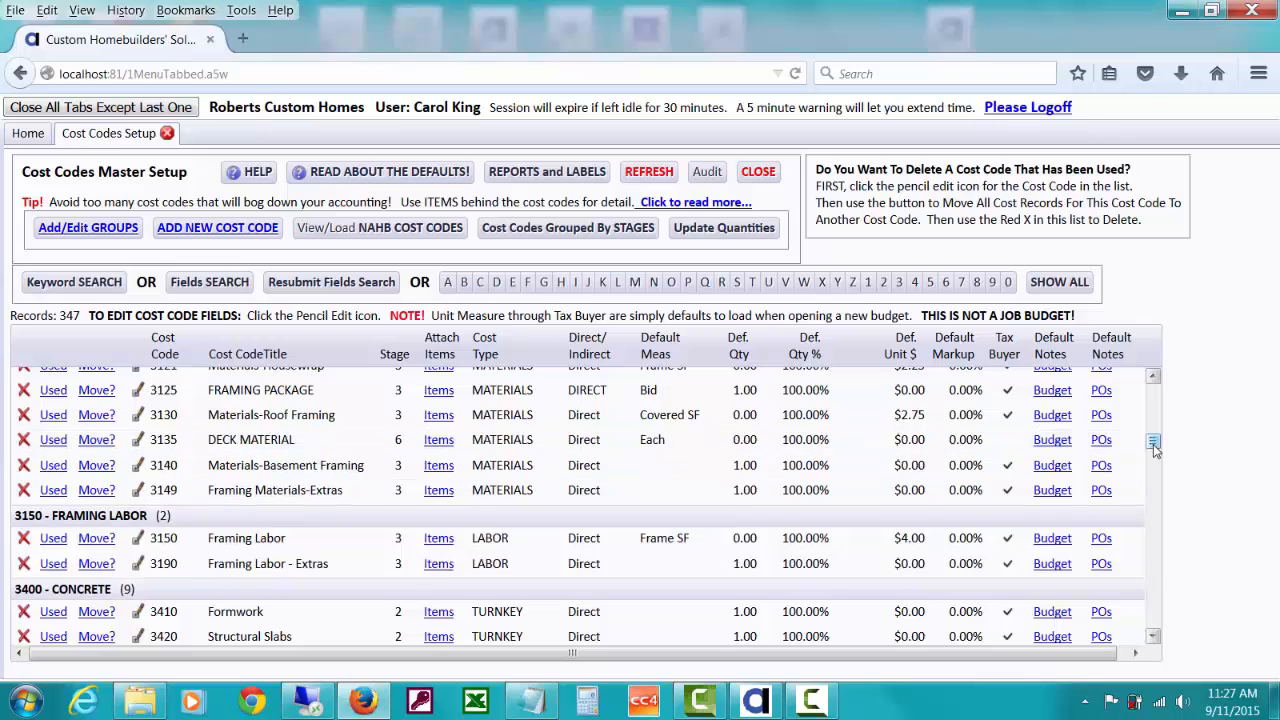
drag(1155, 450, 1151, 423)
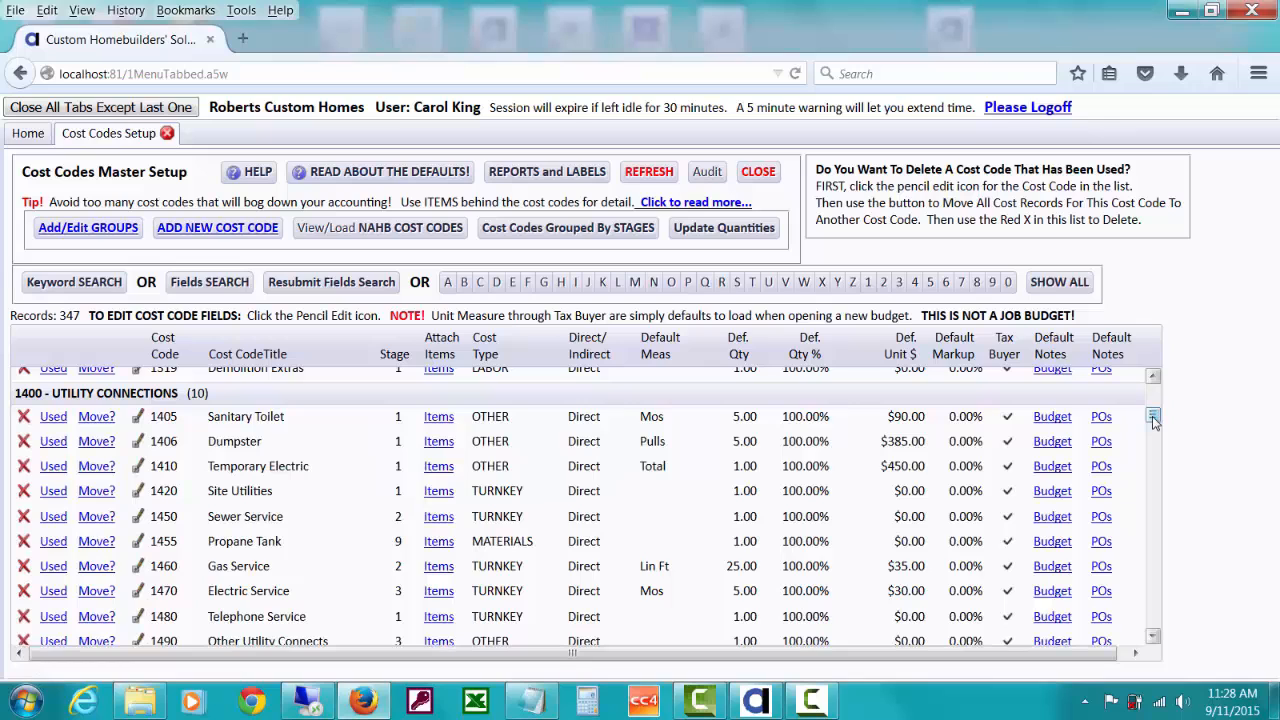
drag(1152, 416, 1153, 423)
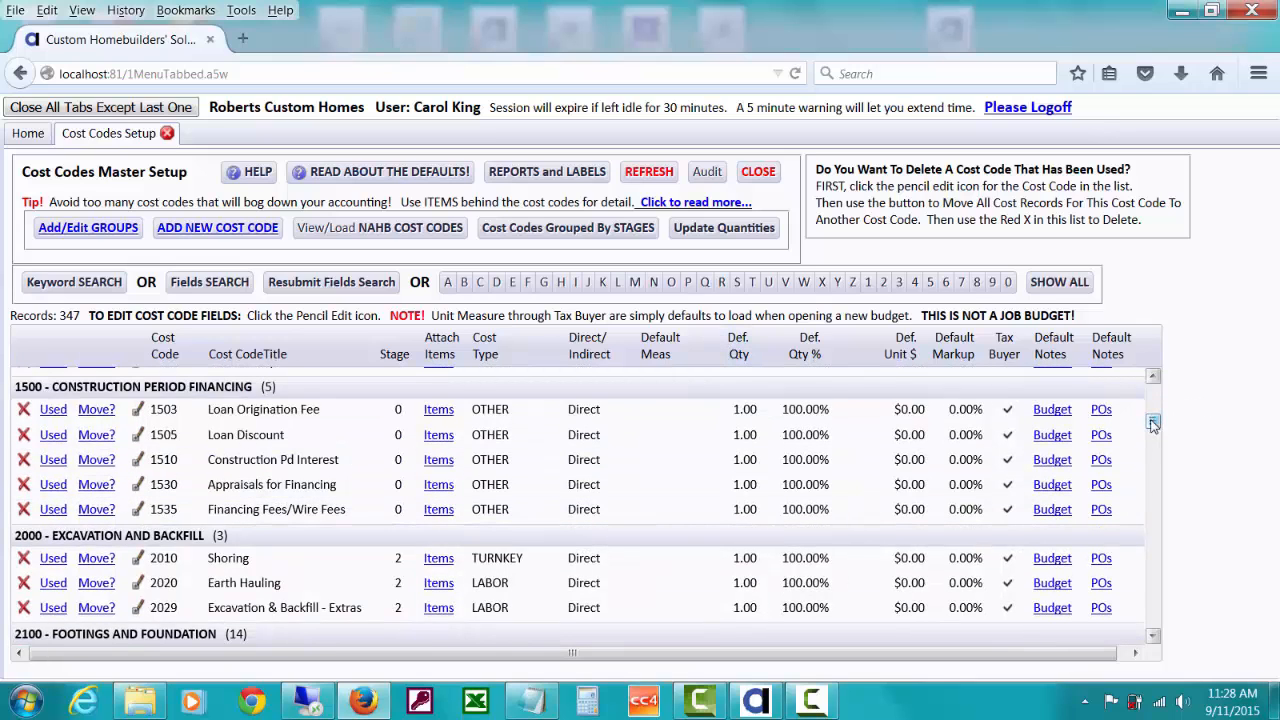
drag(1153, 424, 1153, 404)
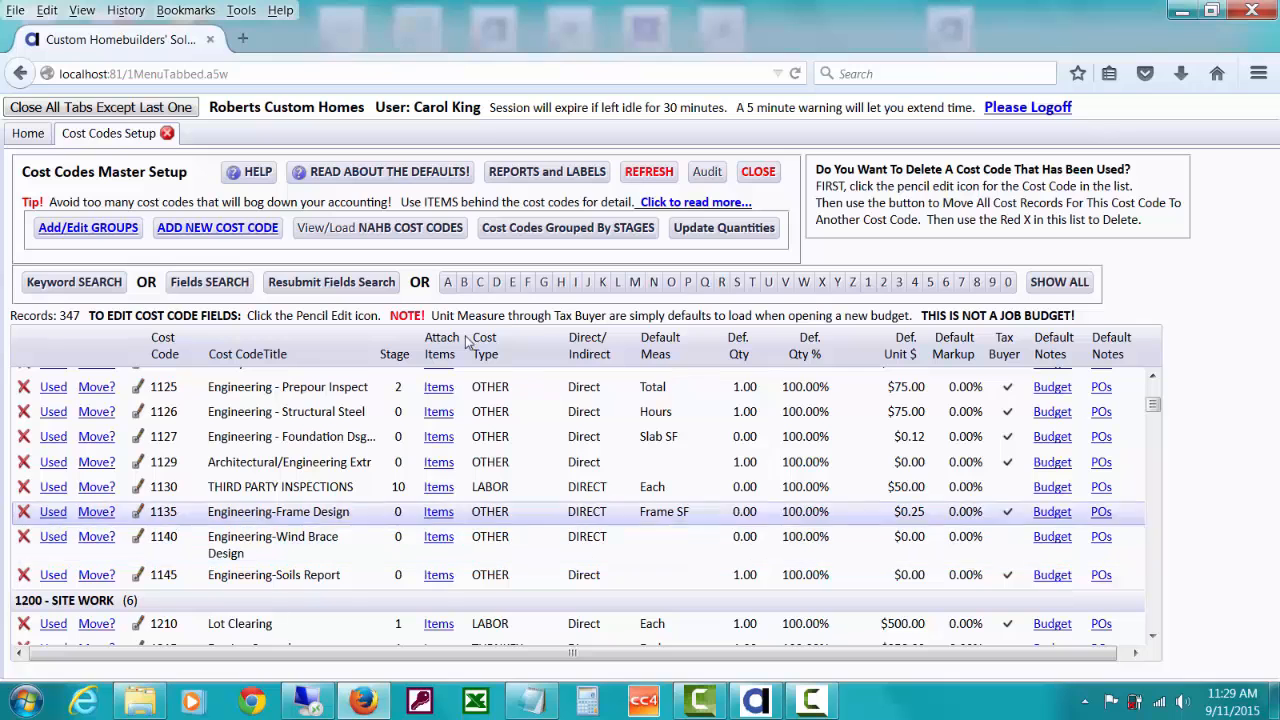
click(237, 230)
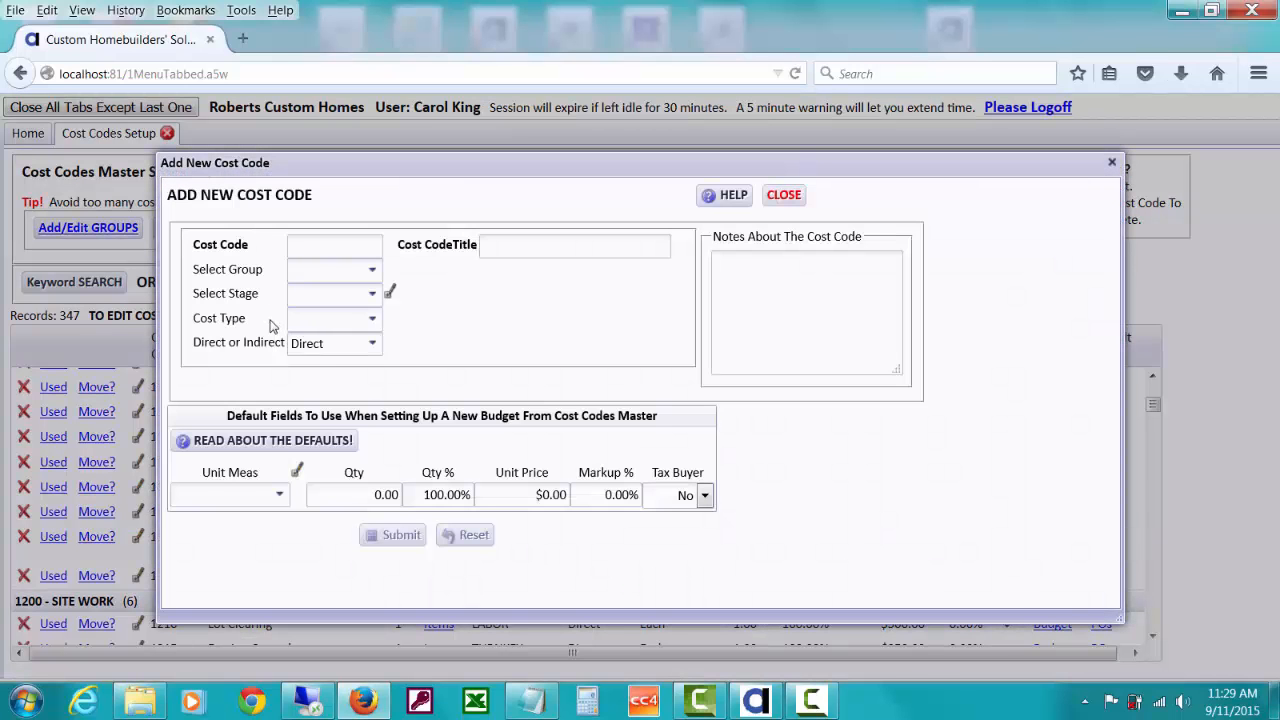
click(775, 197)
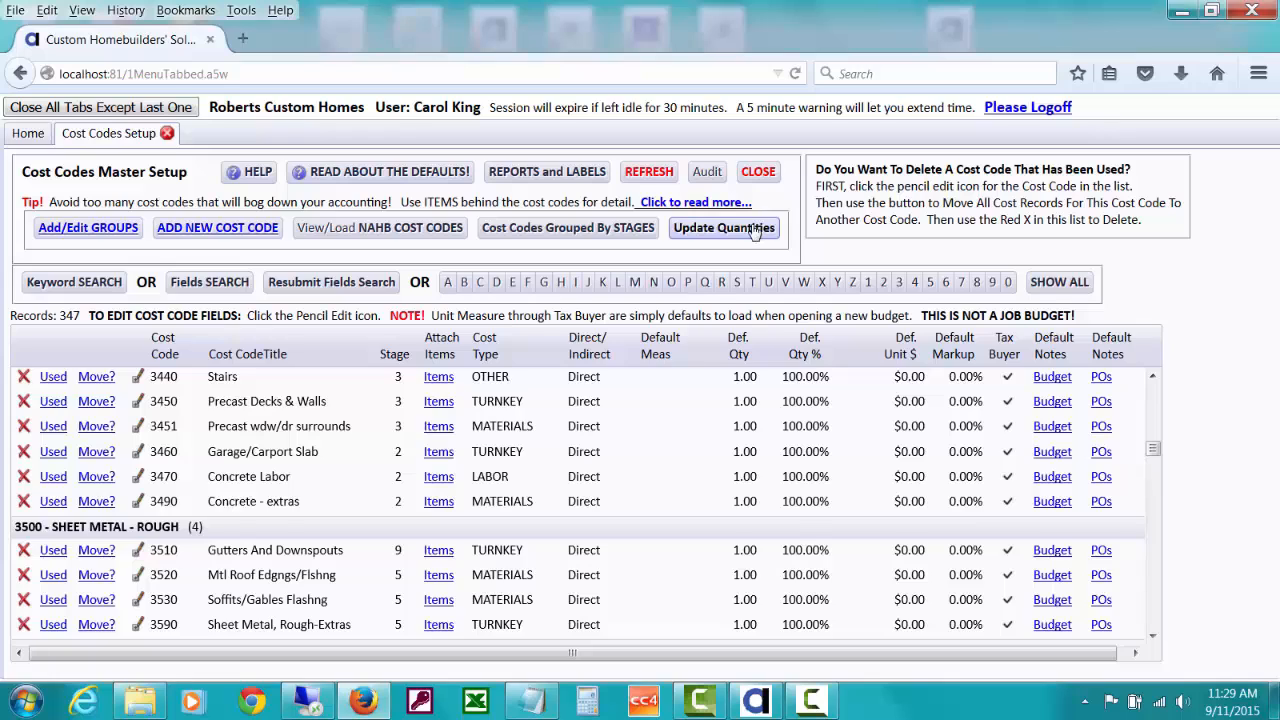
Update the default quantities to one for all cost codes that have no measure
click(755, 229)
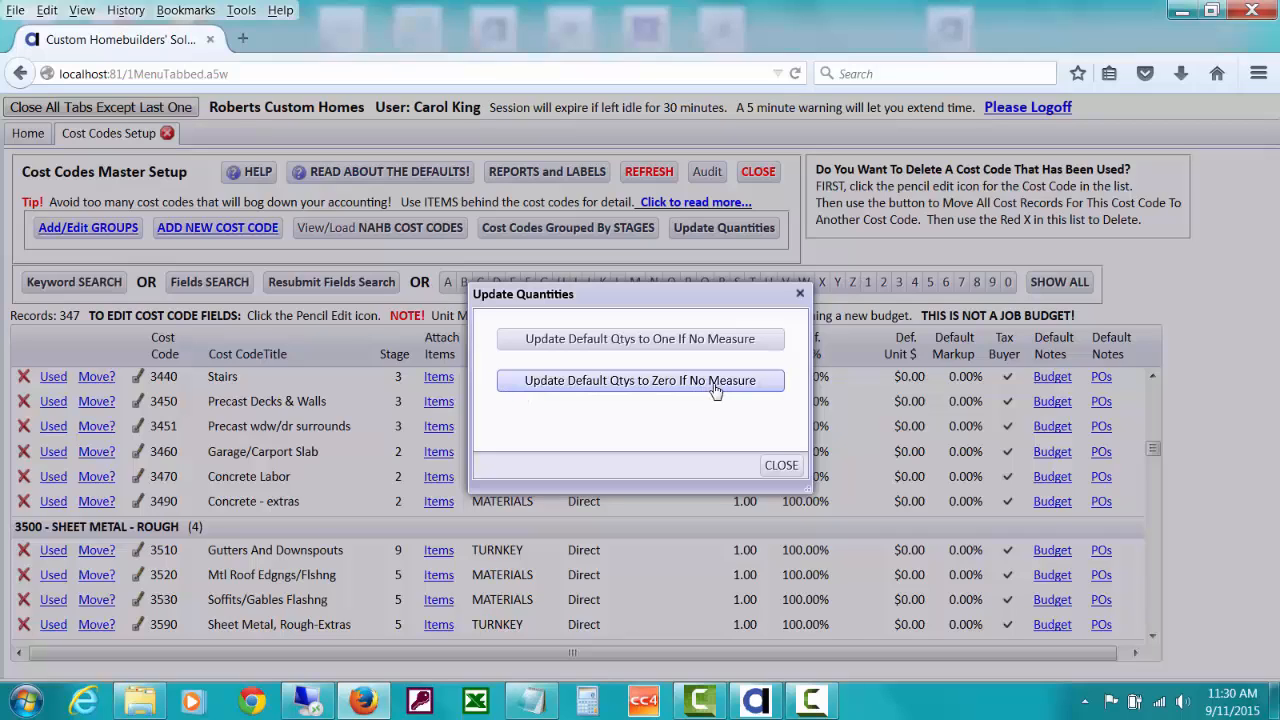
click(704, 340)
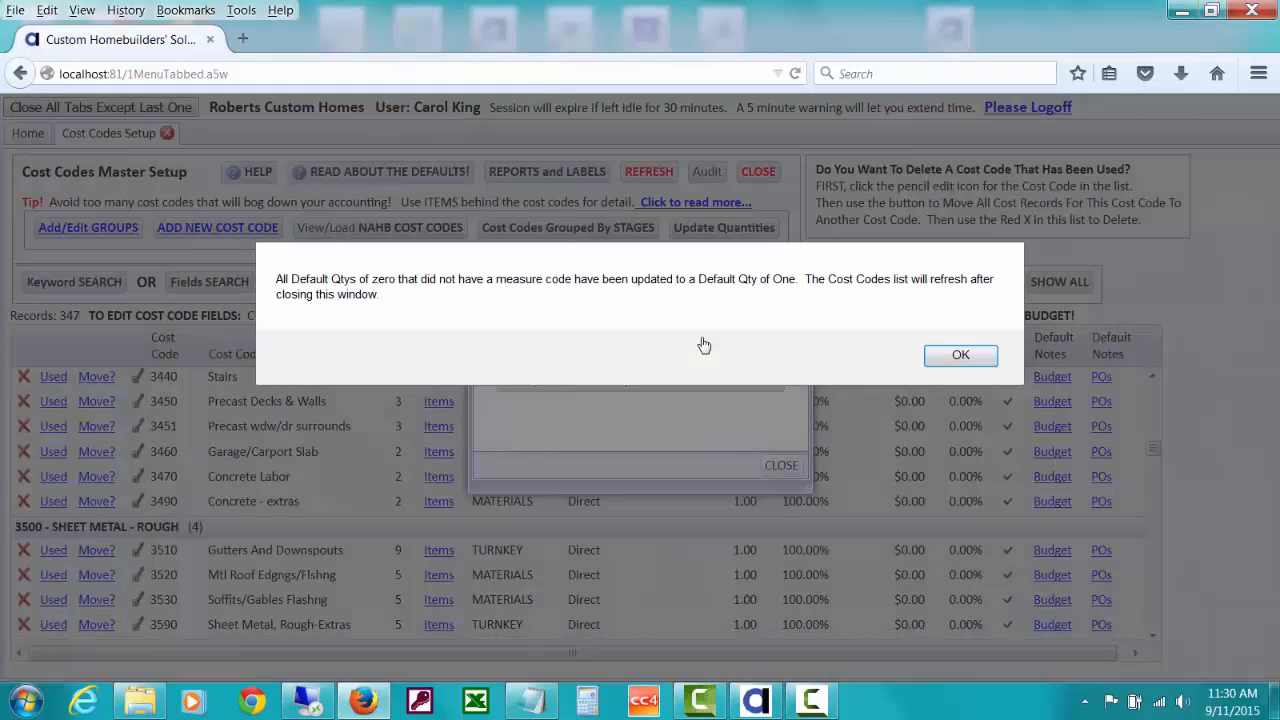
click(940, 356)
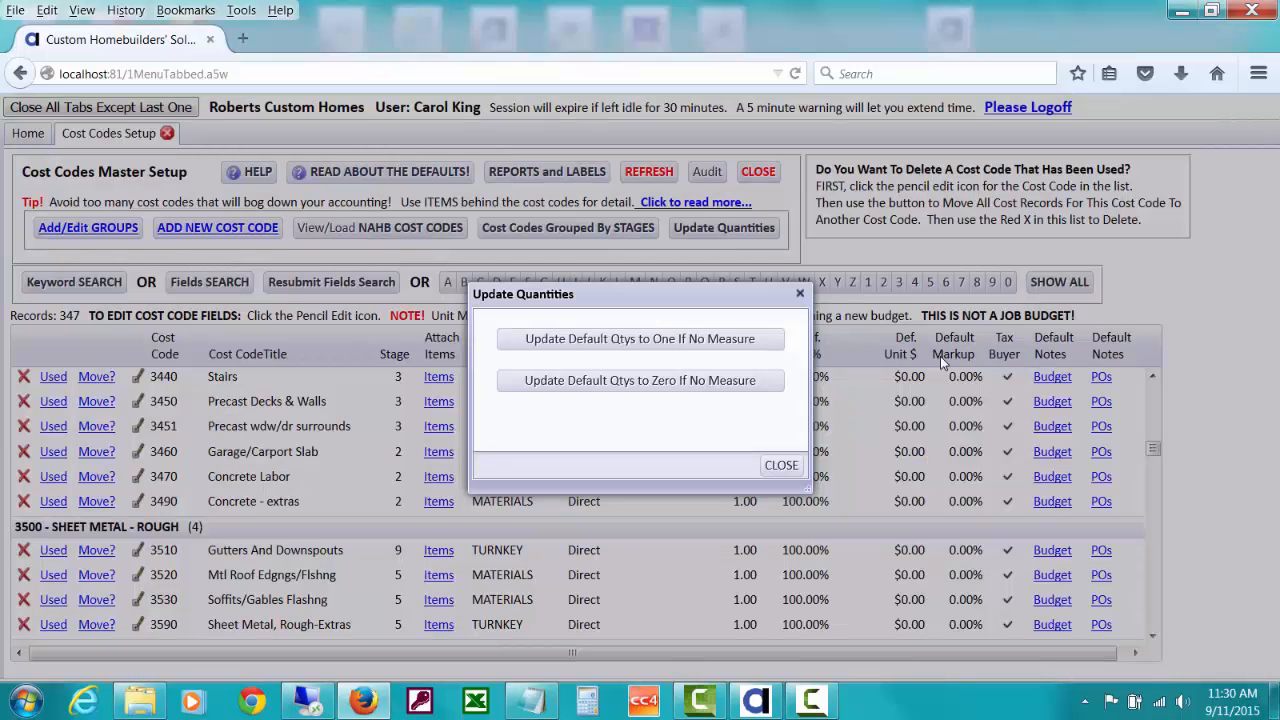
click(780, 466)
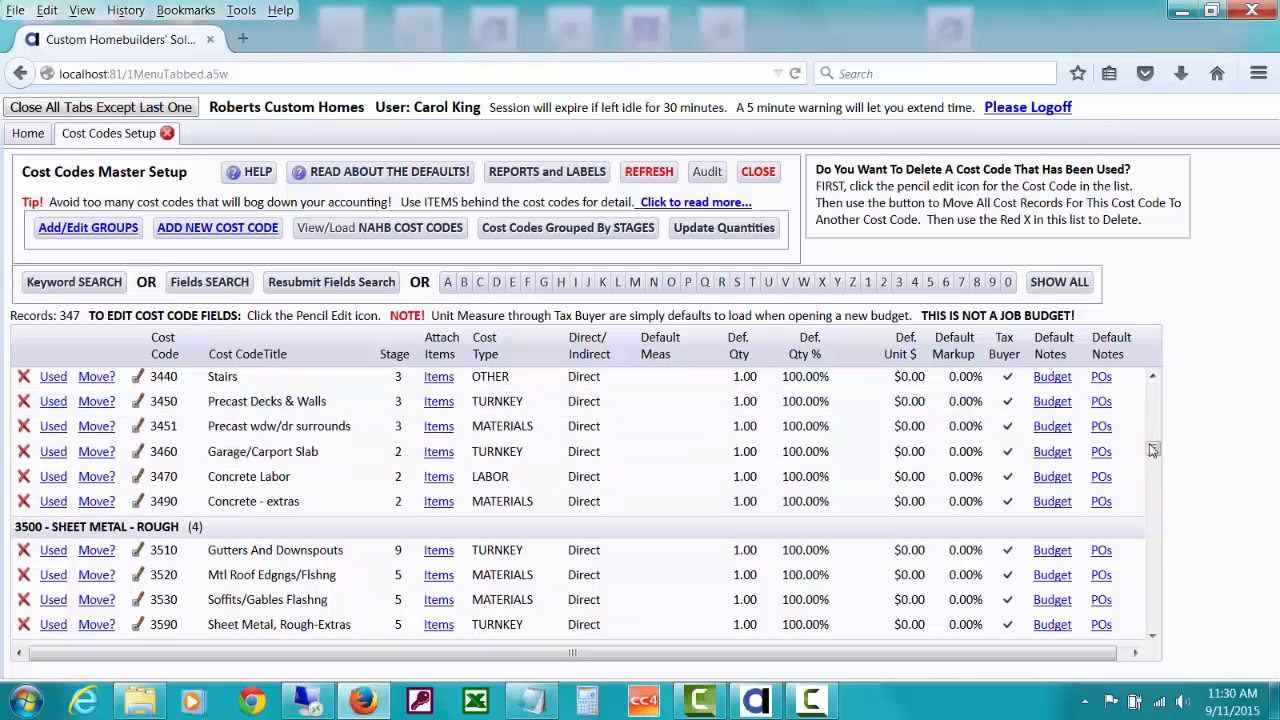
Examine the default measures and quantities across the cost code list, from lot costs and permits through salaries and field office expenses
scroll(1157, 427, up, 3)
drag(1157, 421, 1154, 395)
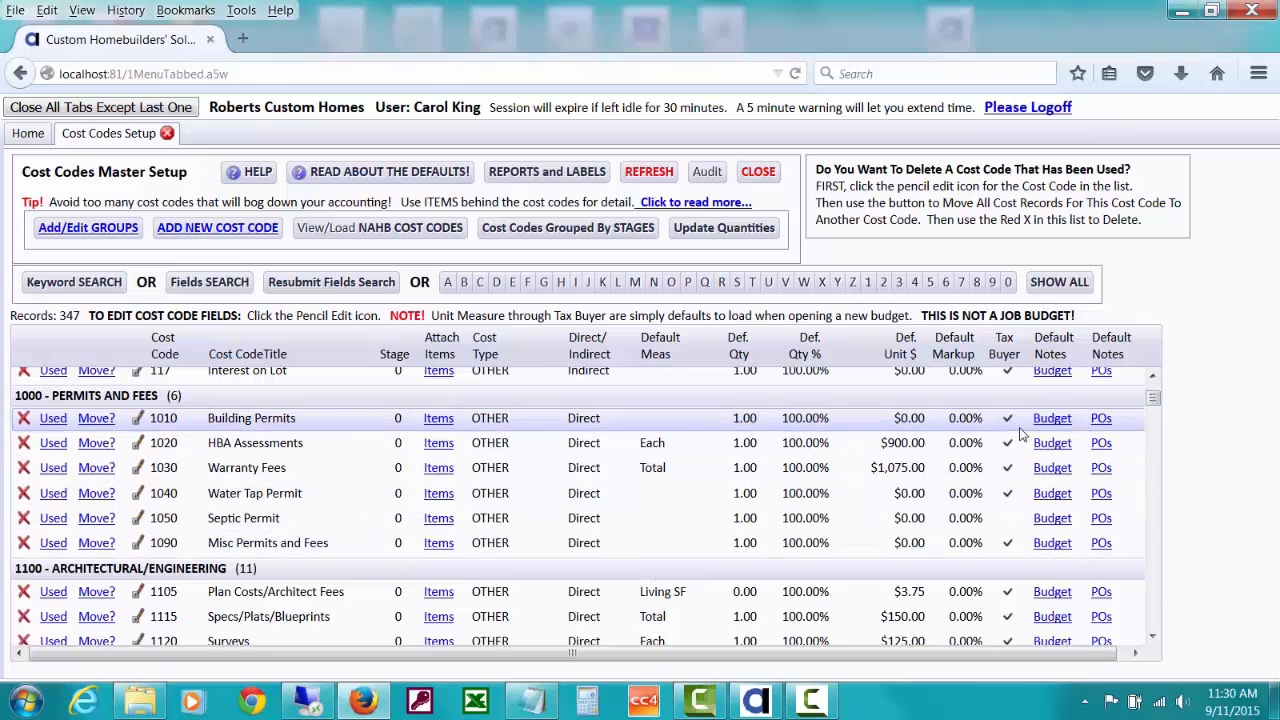
click(1152, 378)
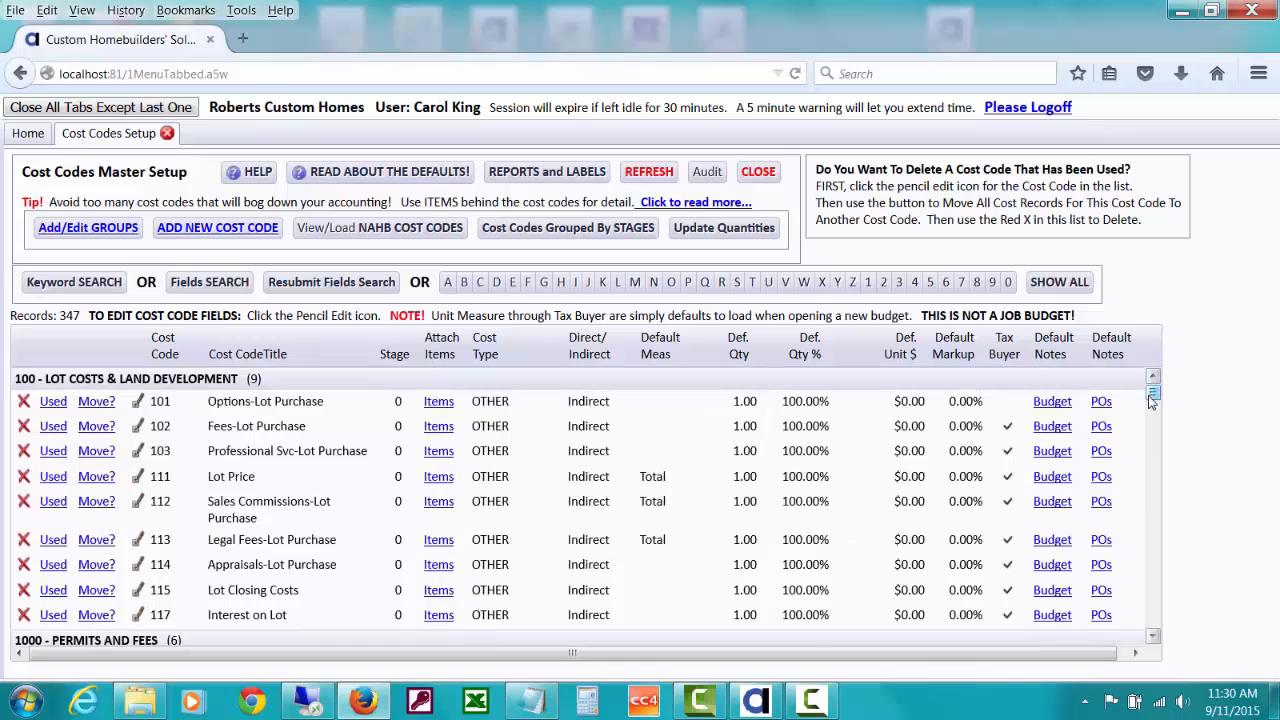
drag(1150, 396, 1149, 408)
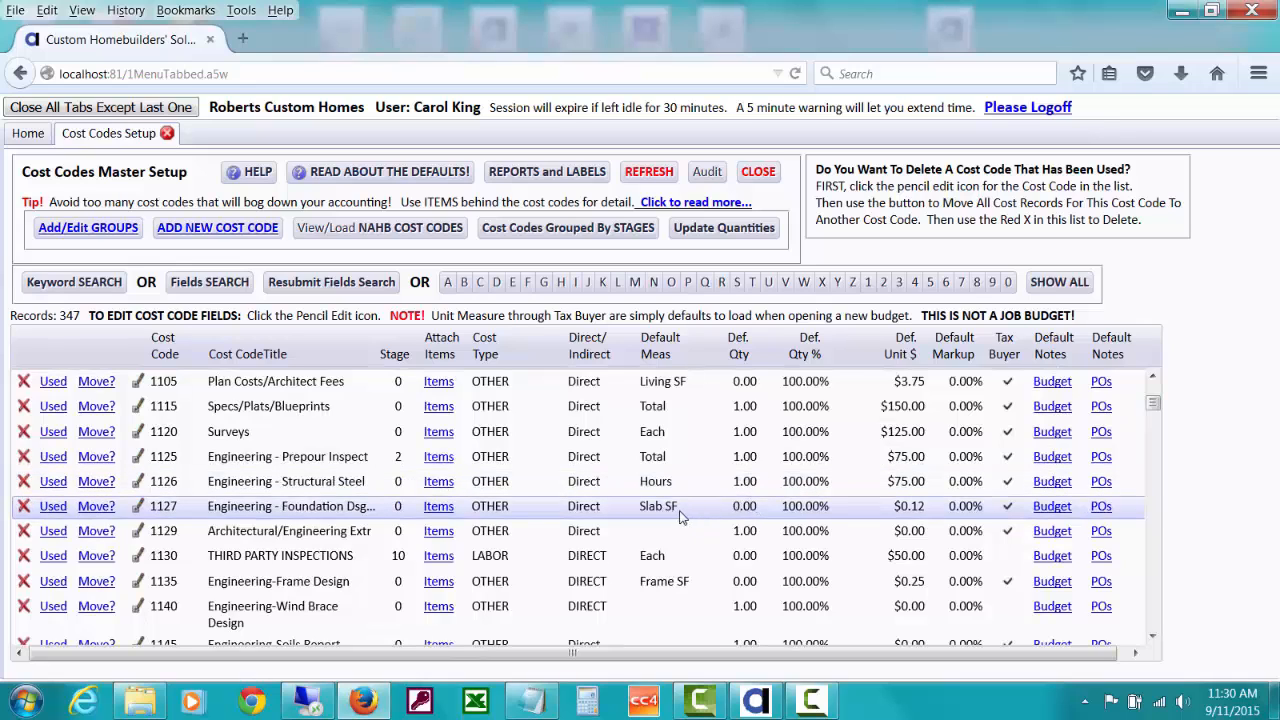
click(1156, 635)
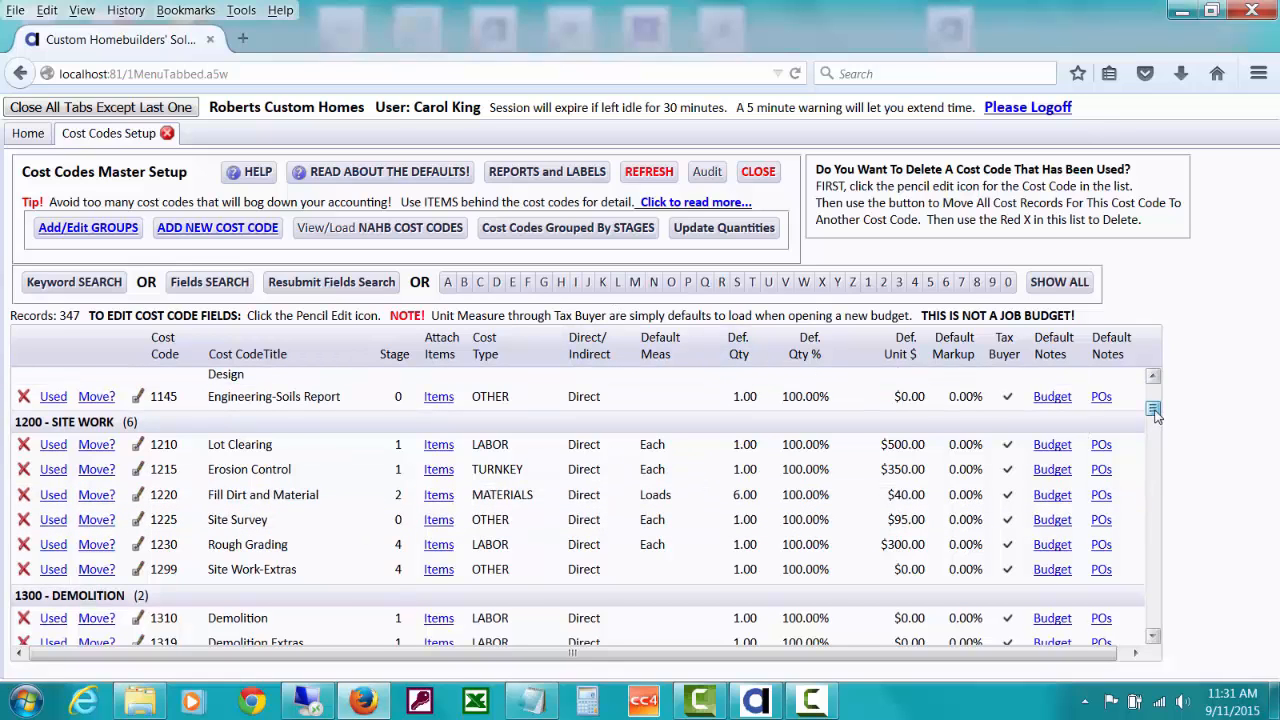
drag(1155, 416, 1155, 402)
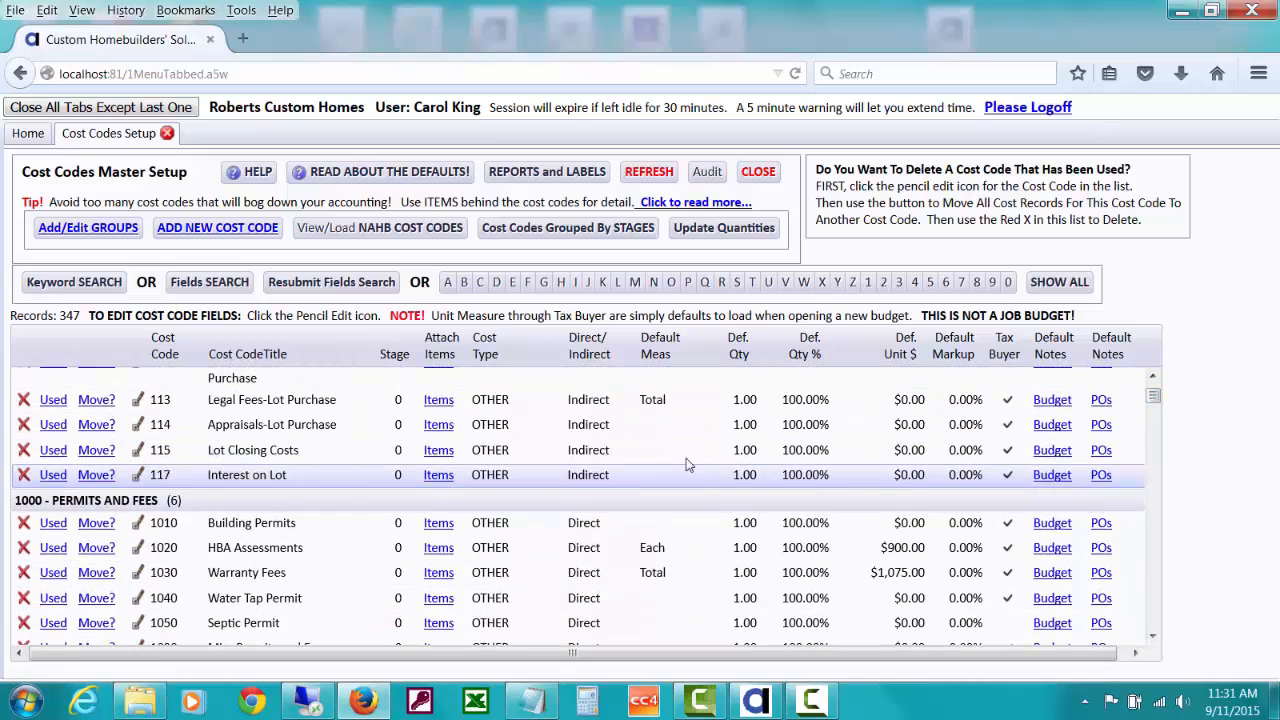
drag(1154, 394, 1156, 596)
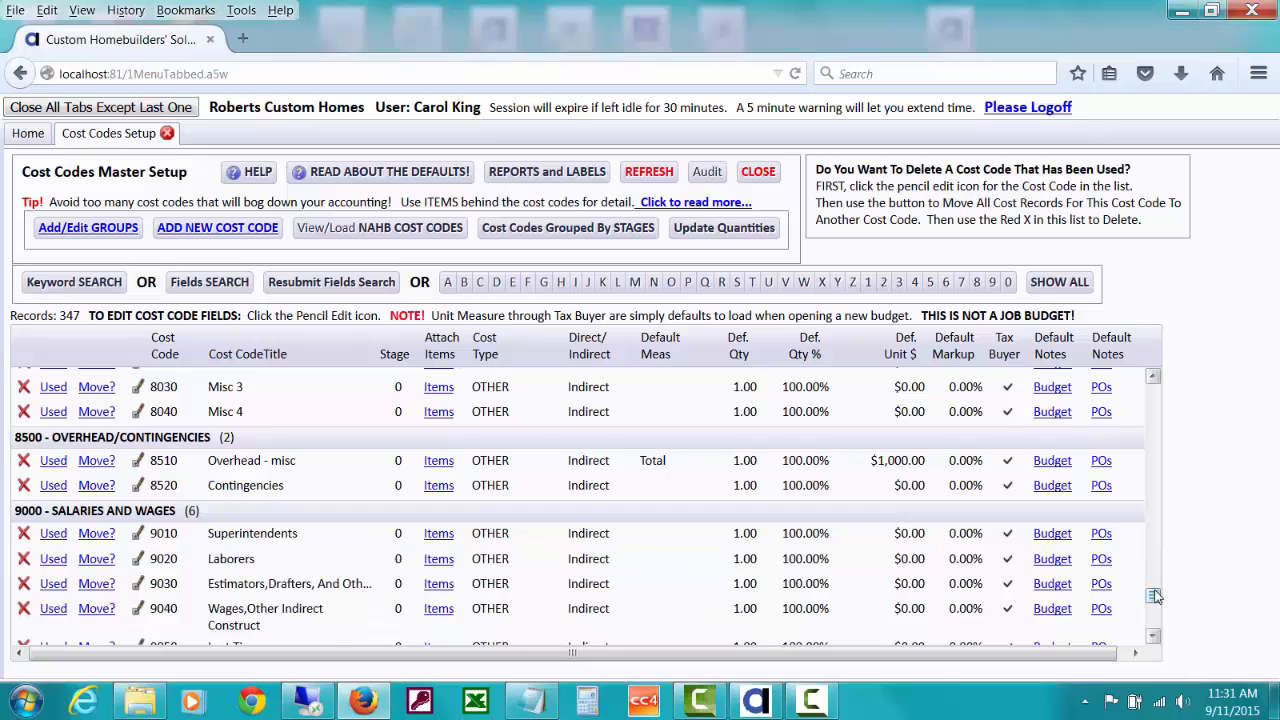
drag(1155, 594, 1155, 604)
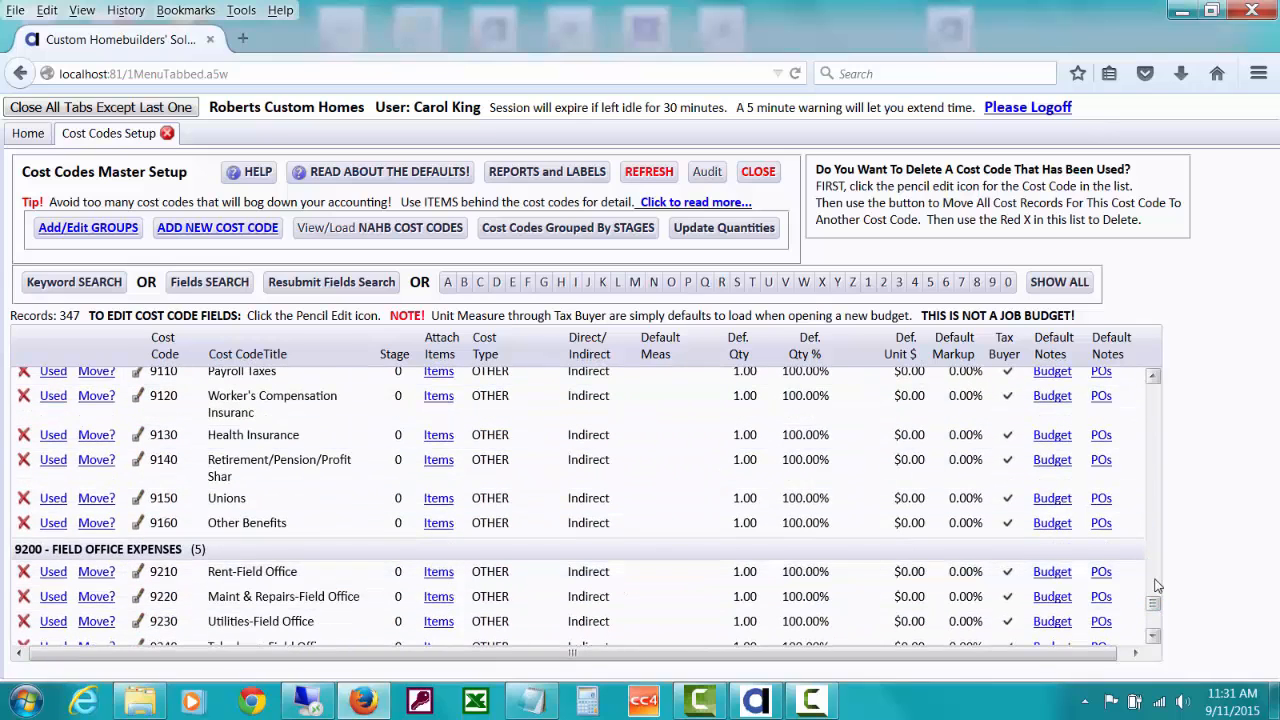
drag(1155, 604, 1155, 598)
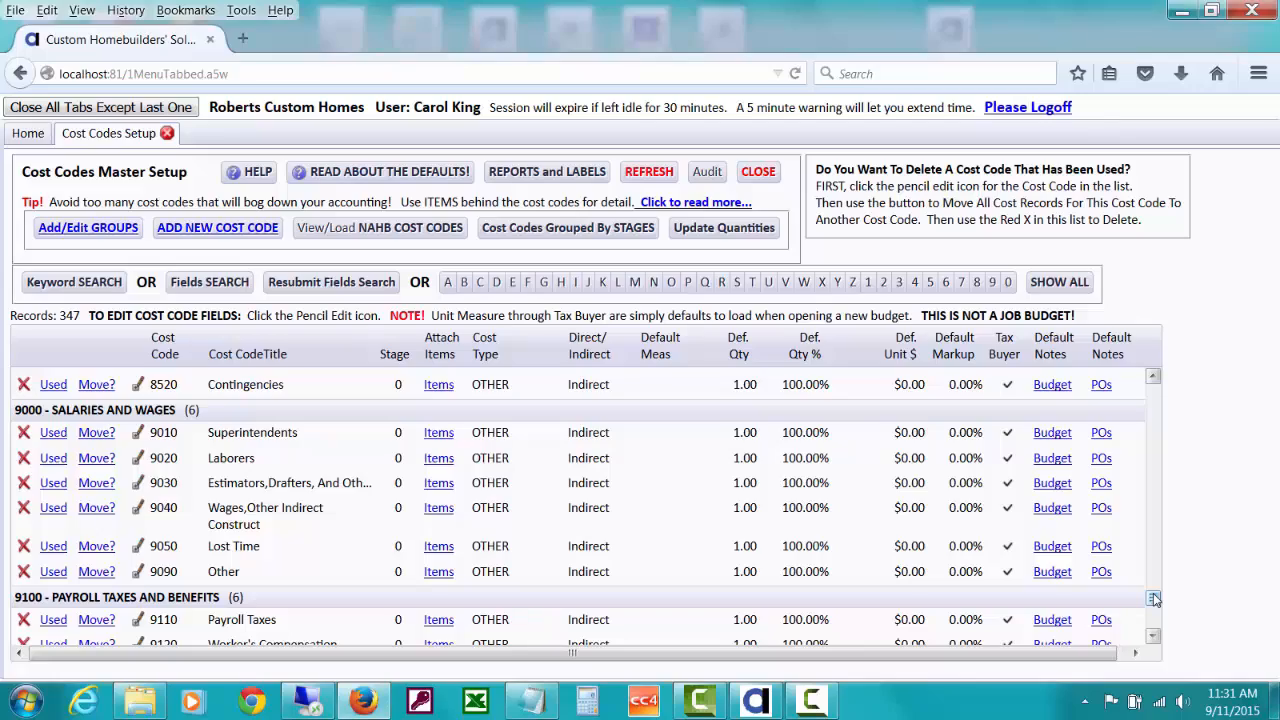
drag(1153, 598, 1152, 416)
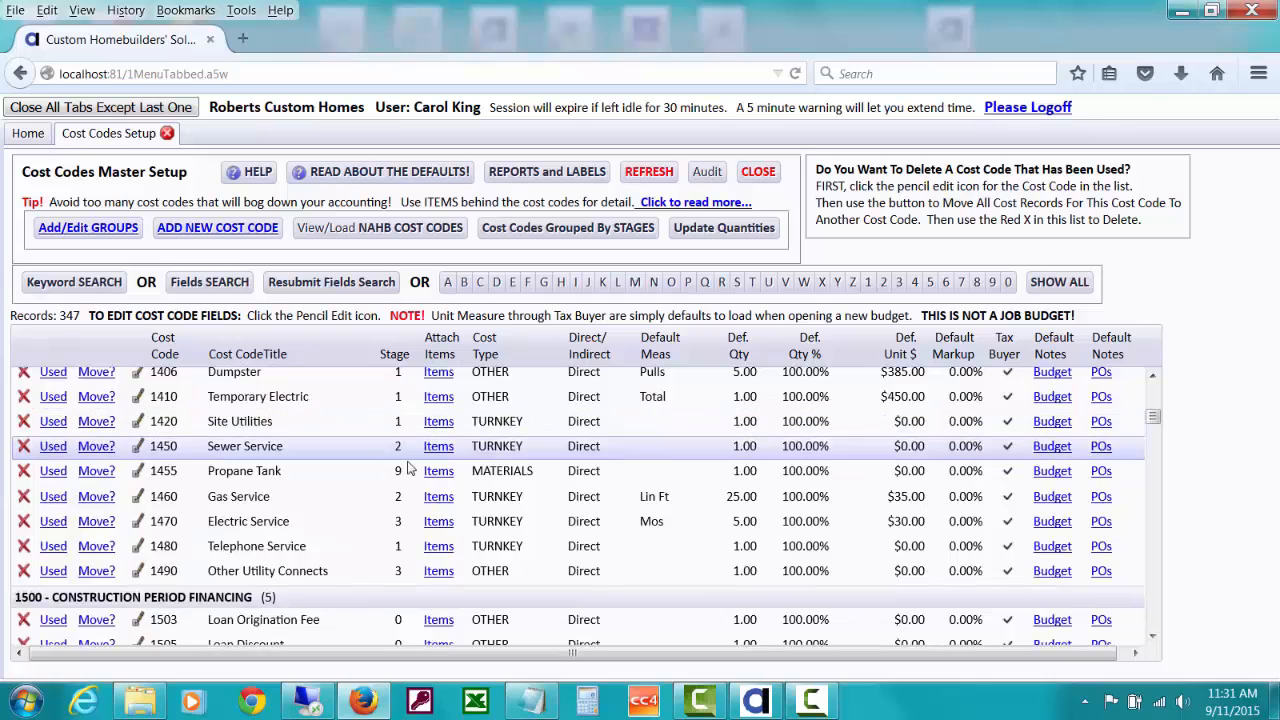
Bold the sentence "Inspection of existing septic." in the default buyer budget notes for cost code 1450 Sewer Service and save the notes
click(255, 449)
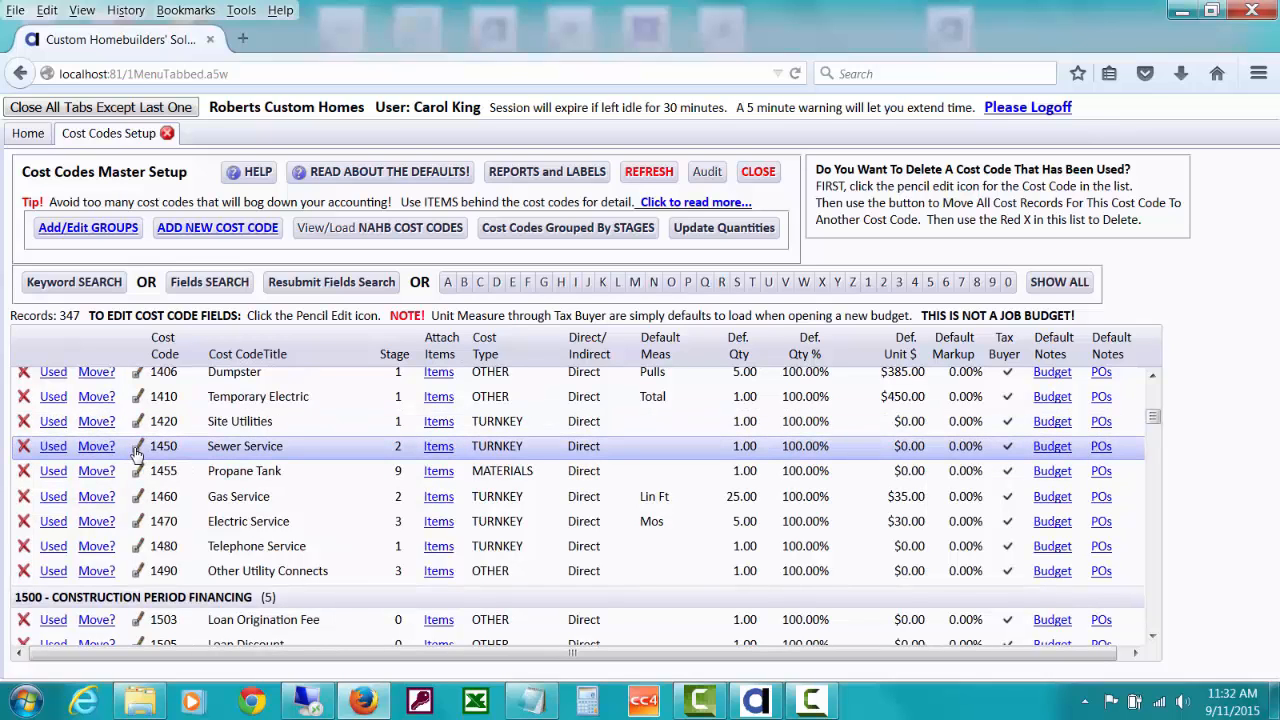
click(1049, 450)
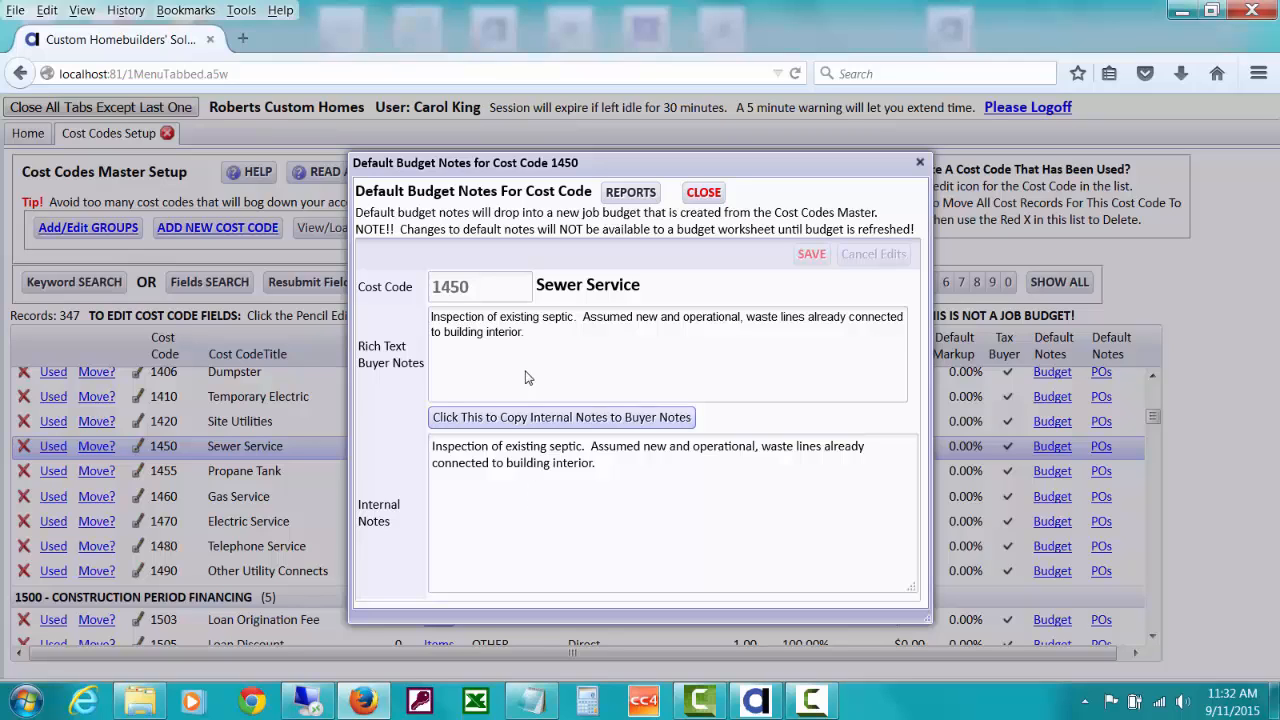
click(531, 338)
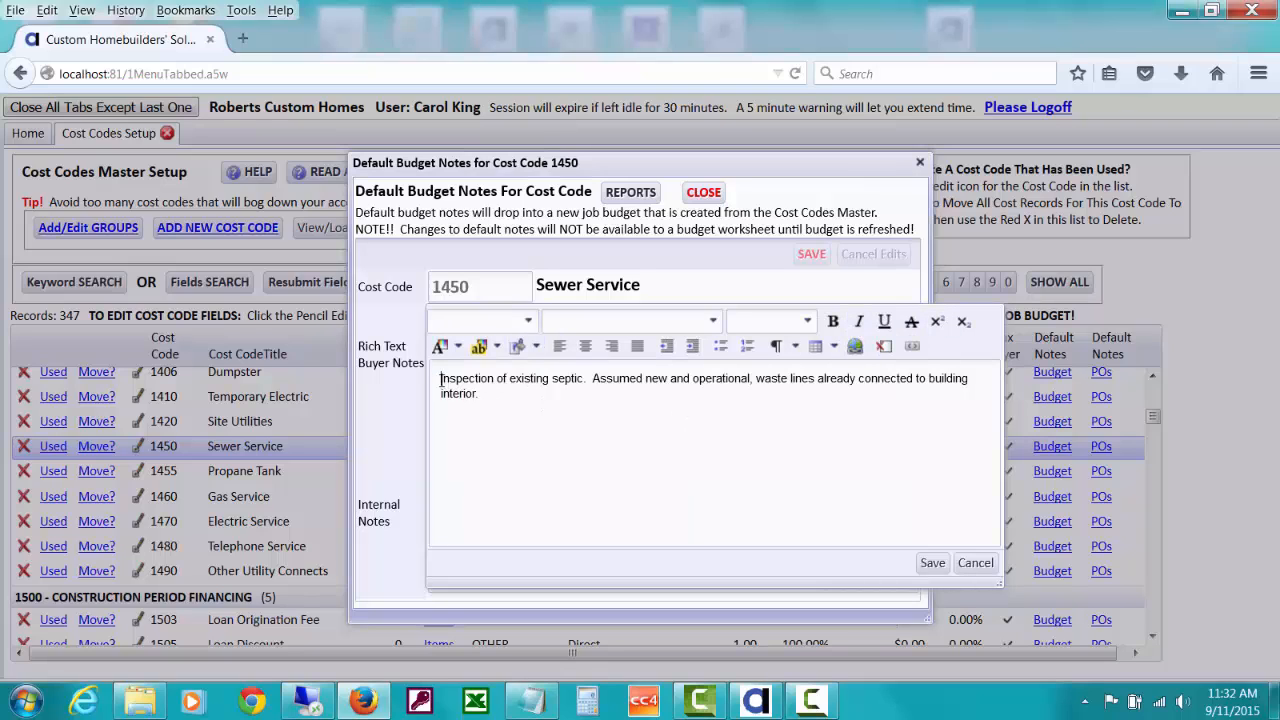
drag(437, 378, 588, 380)
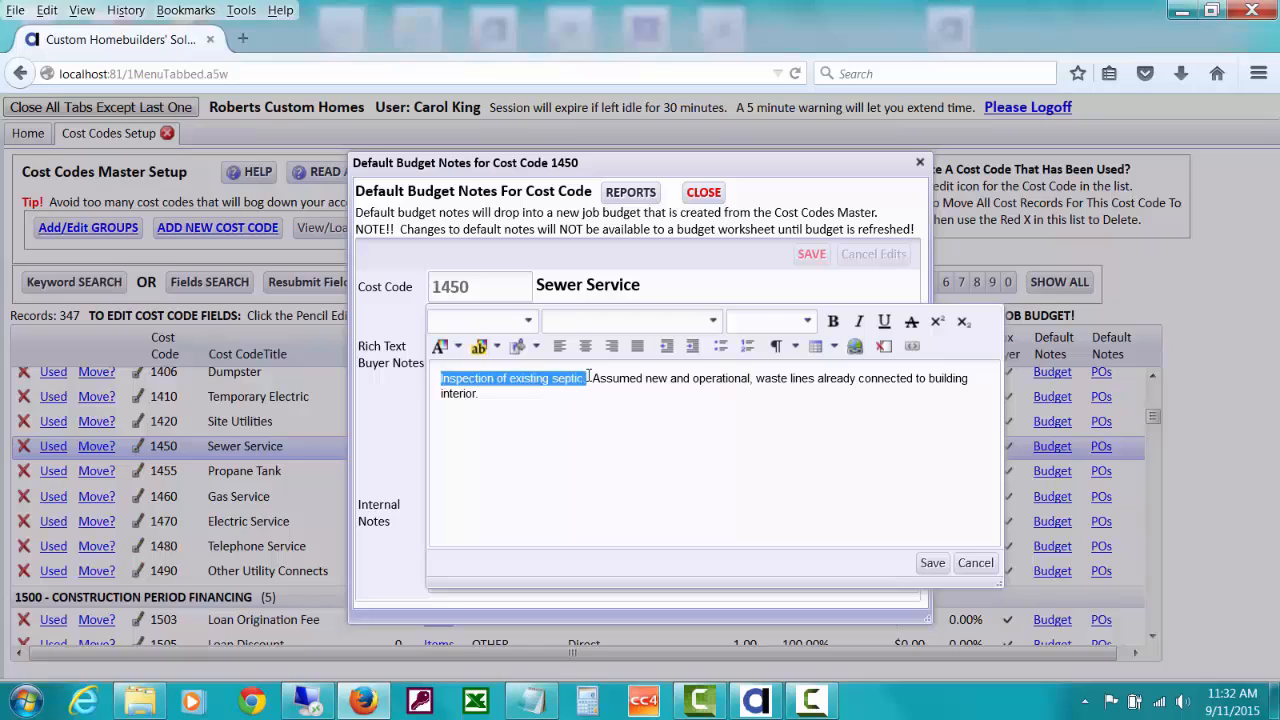
click(832, 323)
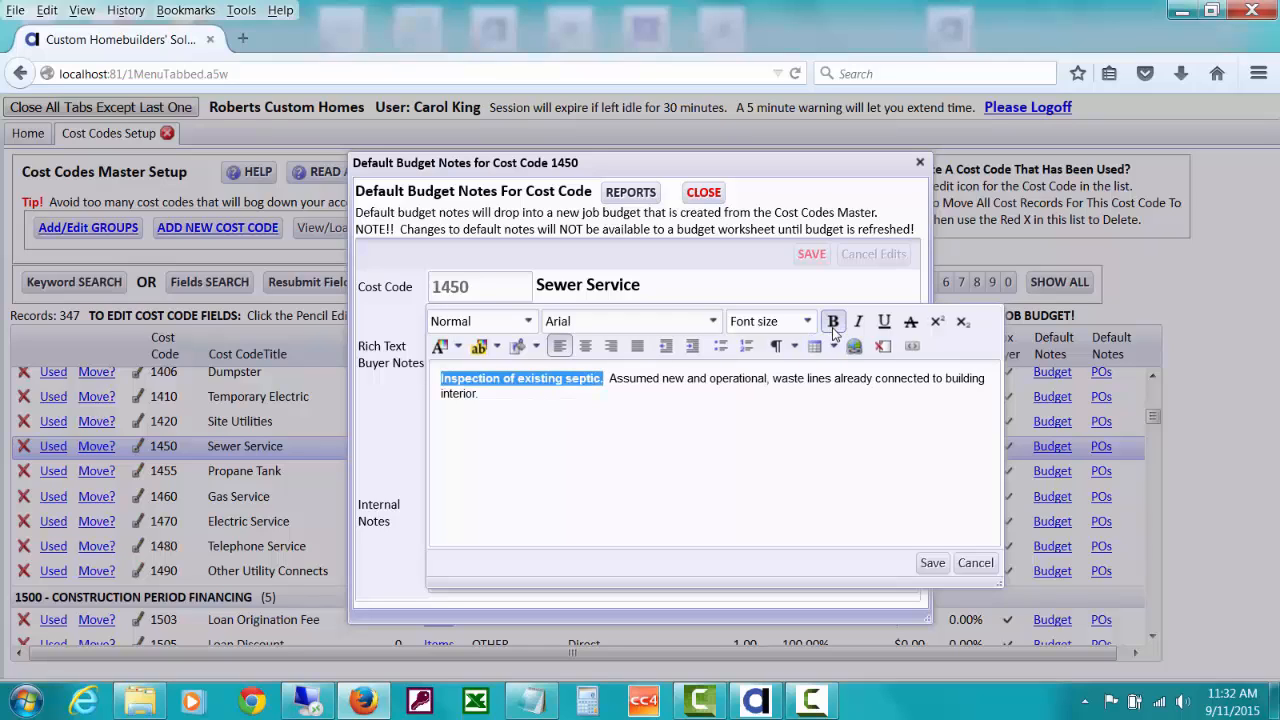
click(489, 400)
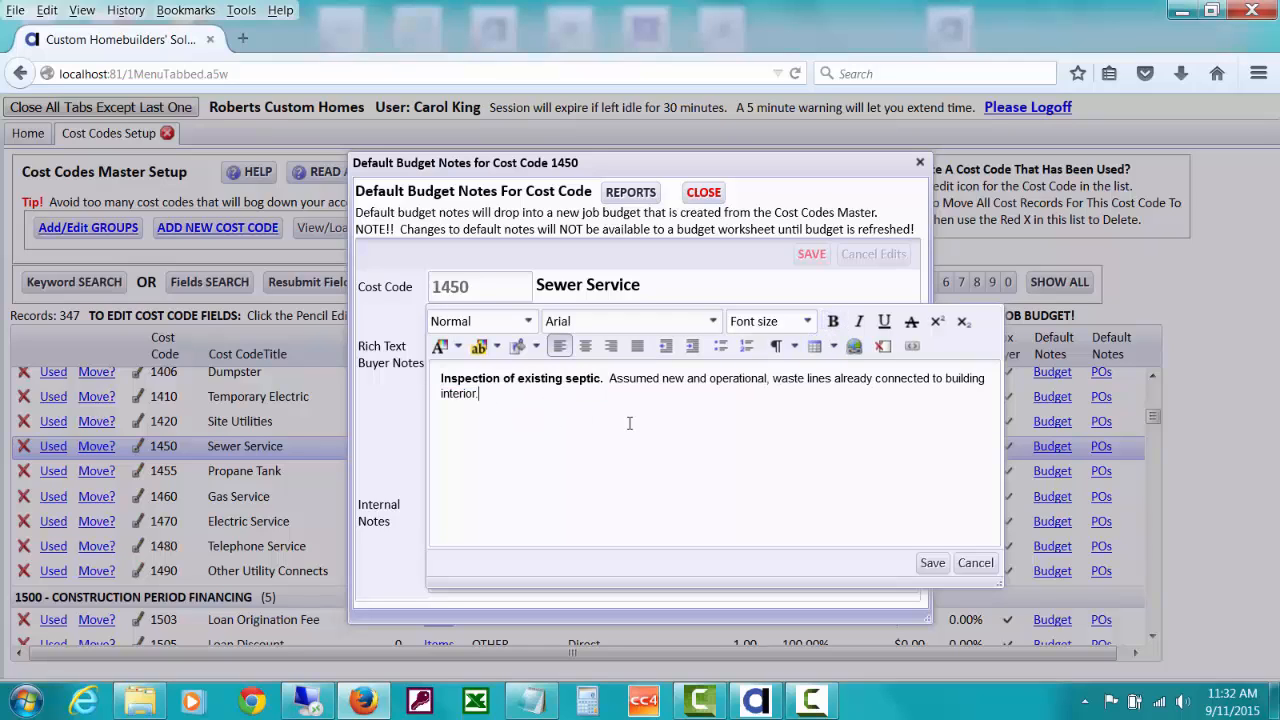
click(931, 563)
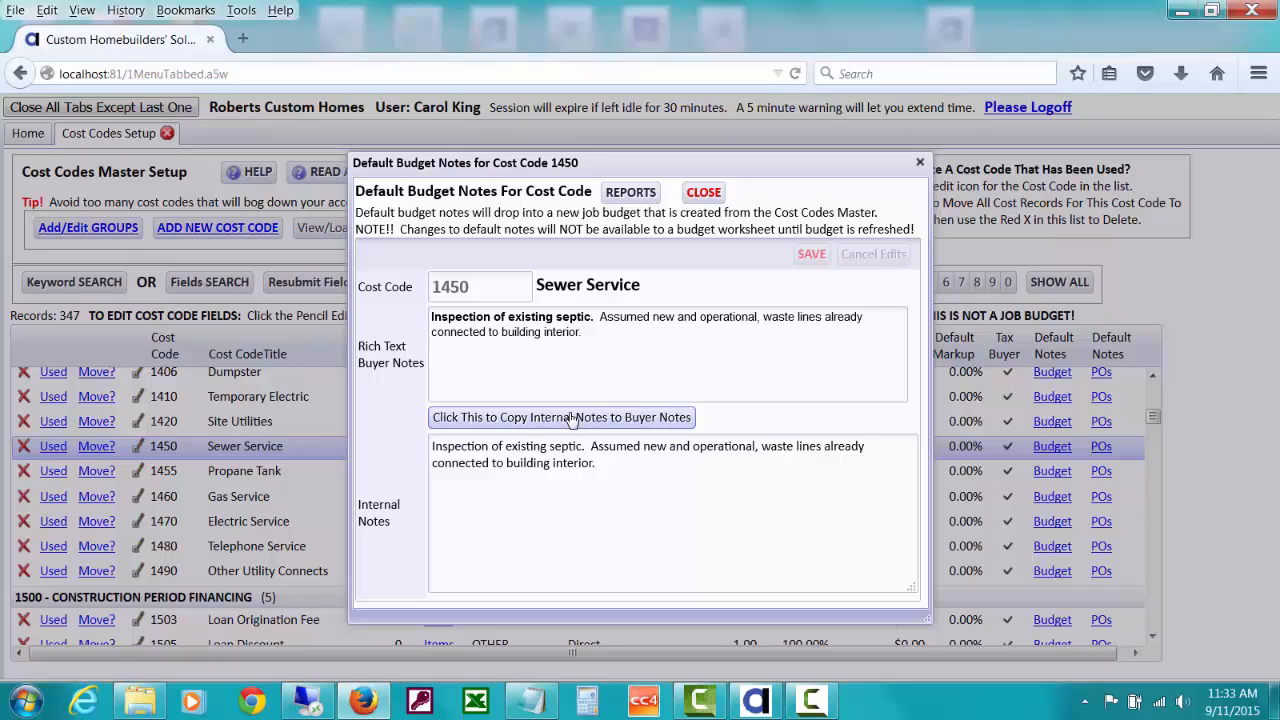
click(542, 335)
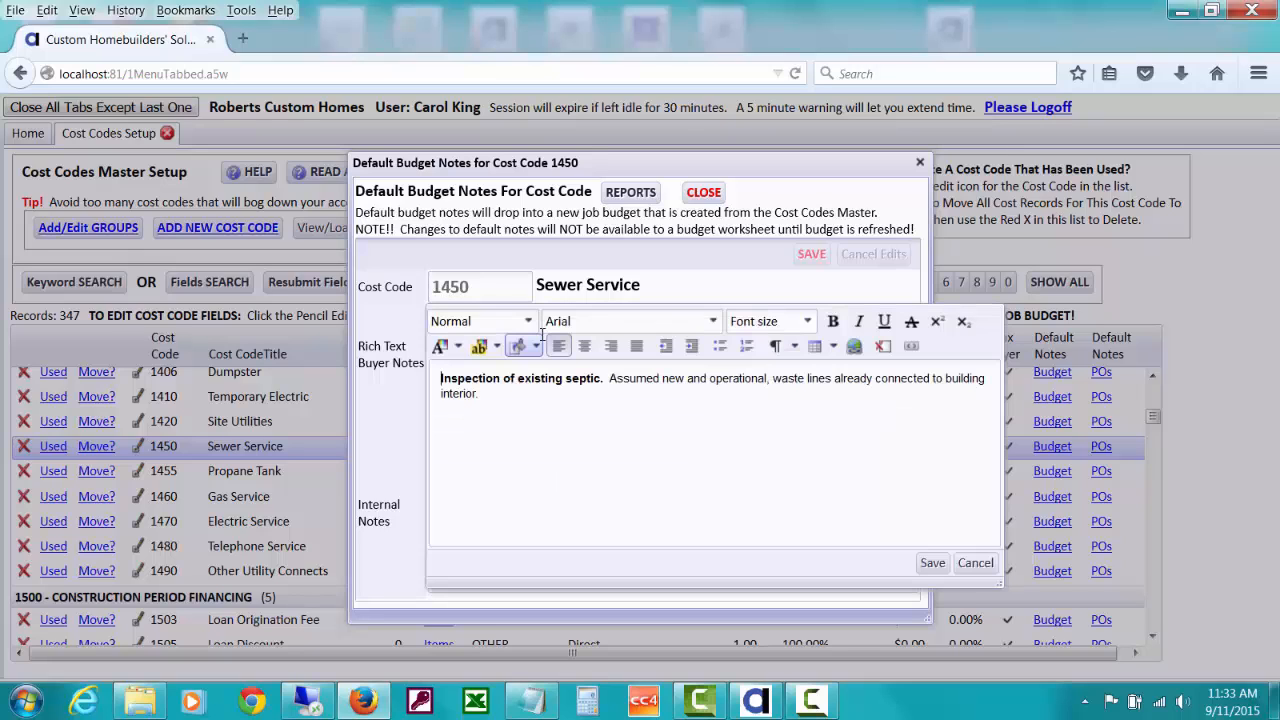
click(932, 563)
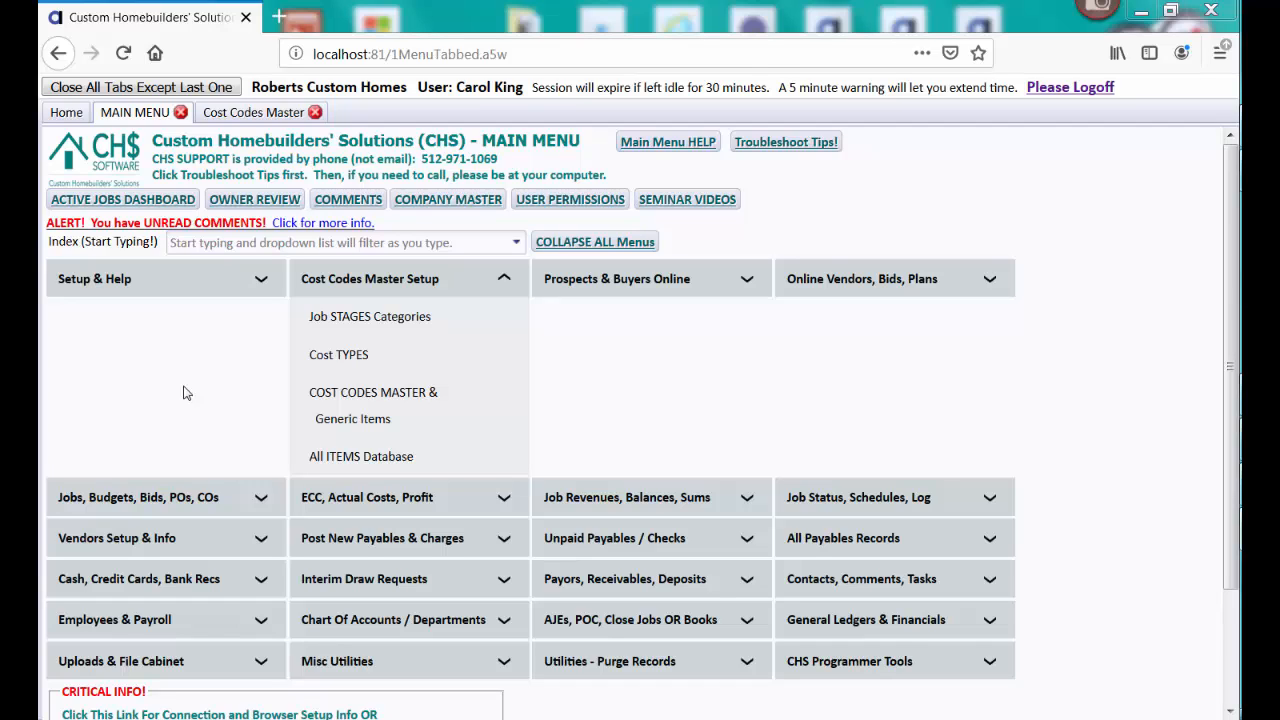
Filter the jobs list to codes starting with V, examine the setup and measurements of job VISTA3813, and close the list
click(340, 285)
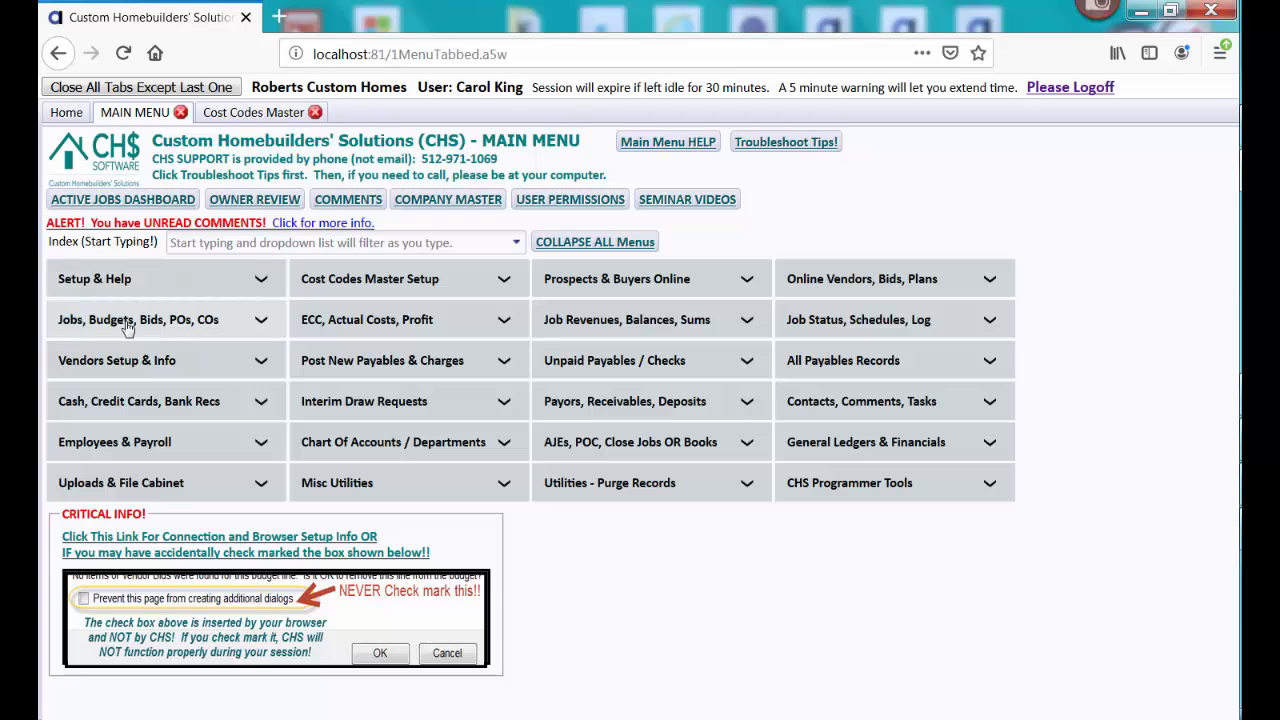
click(73, 323)
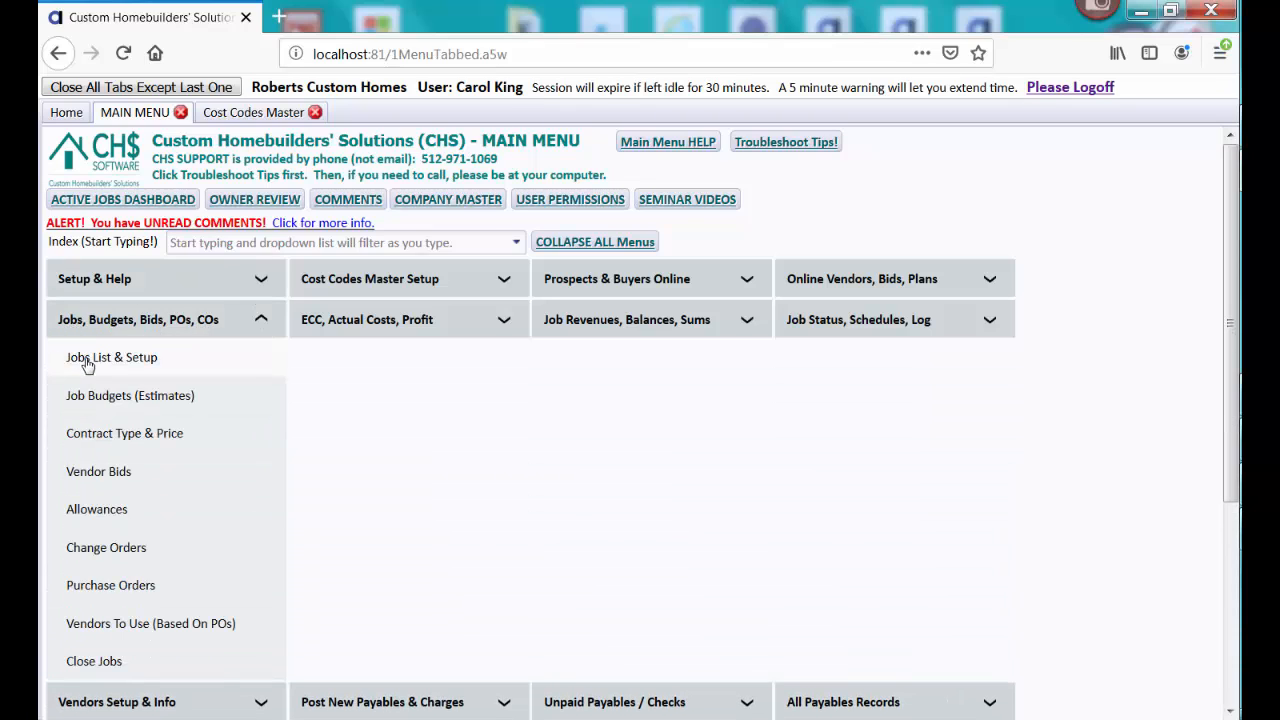
click(87, 362)
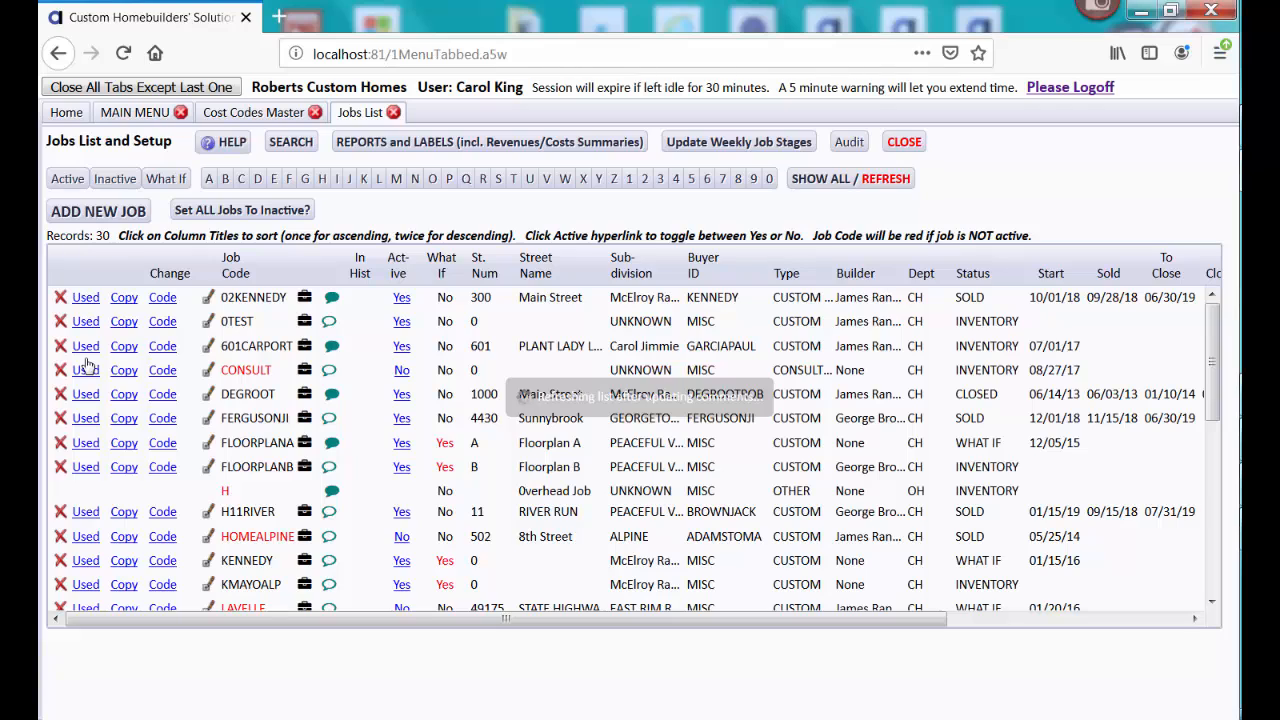
click(547, 180)
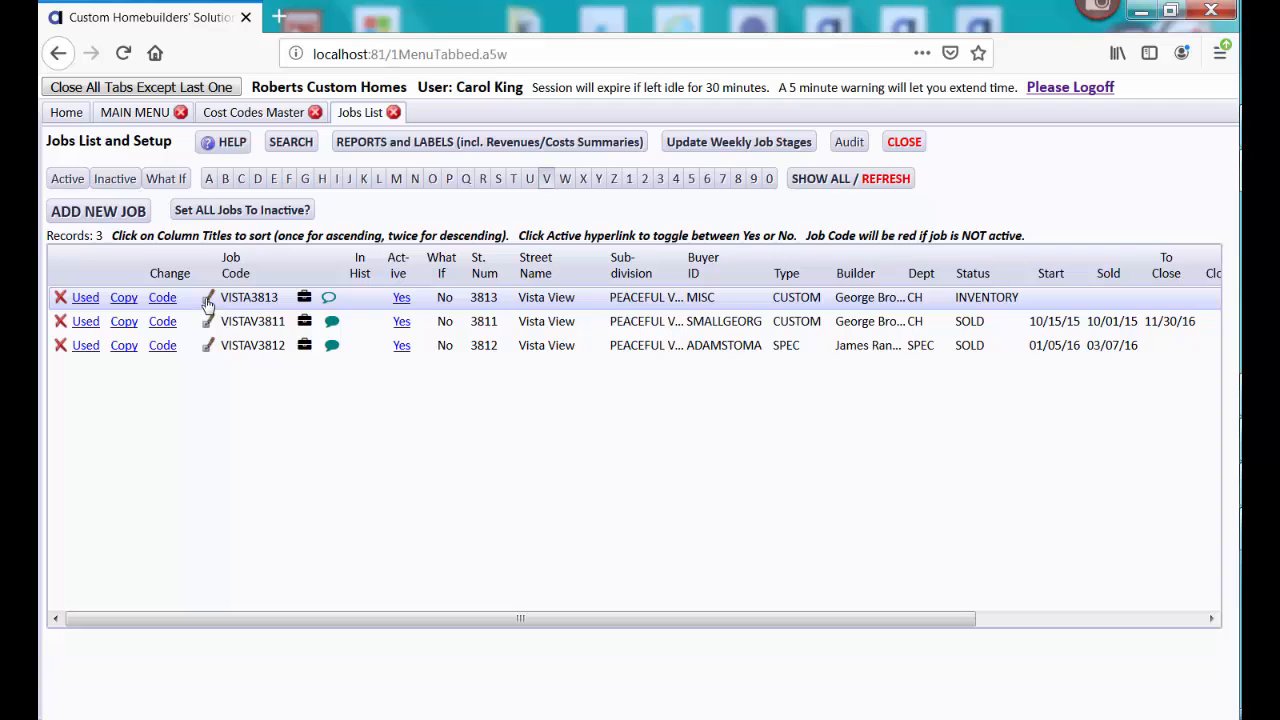
click(207, 300)
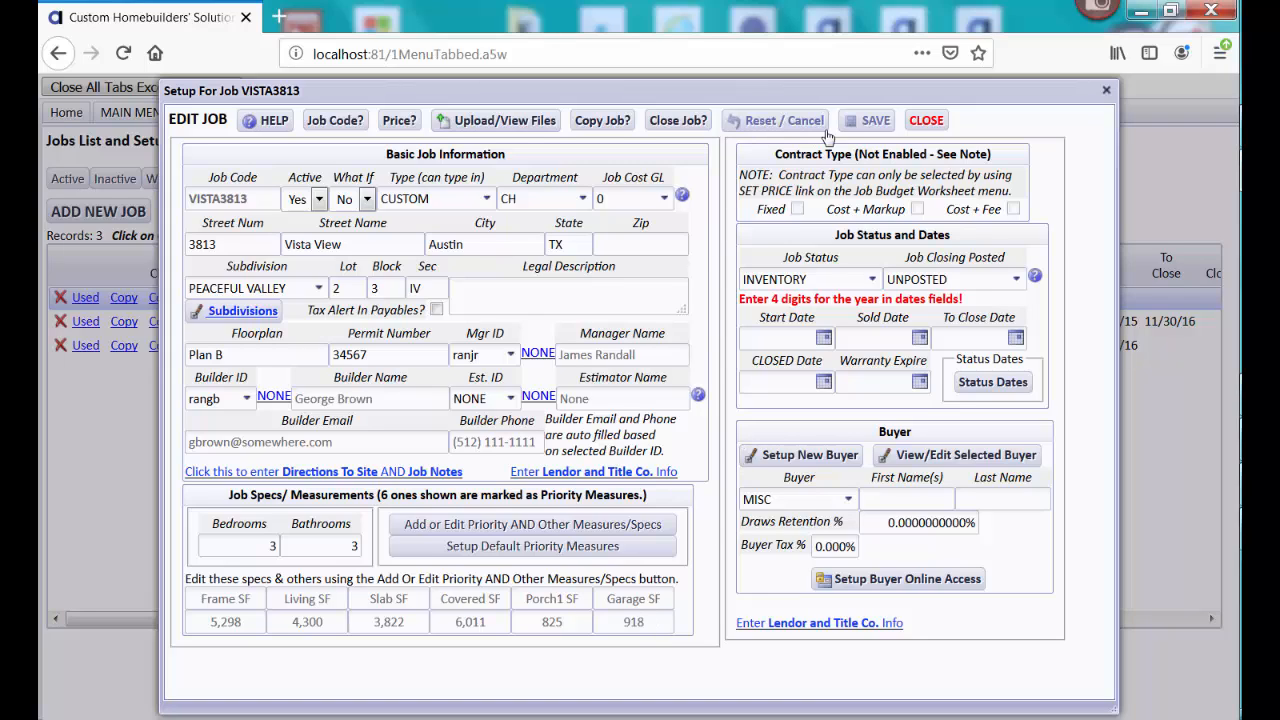
click(926, 121)
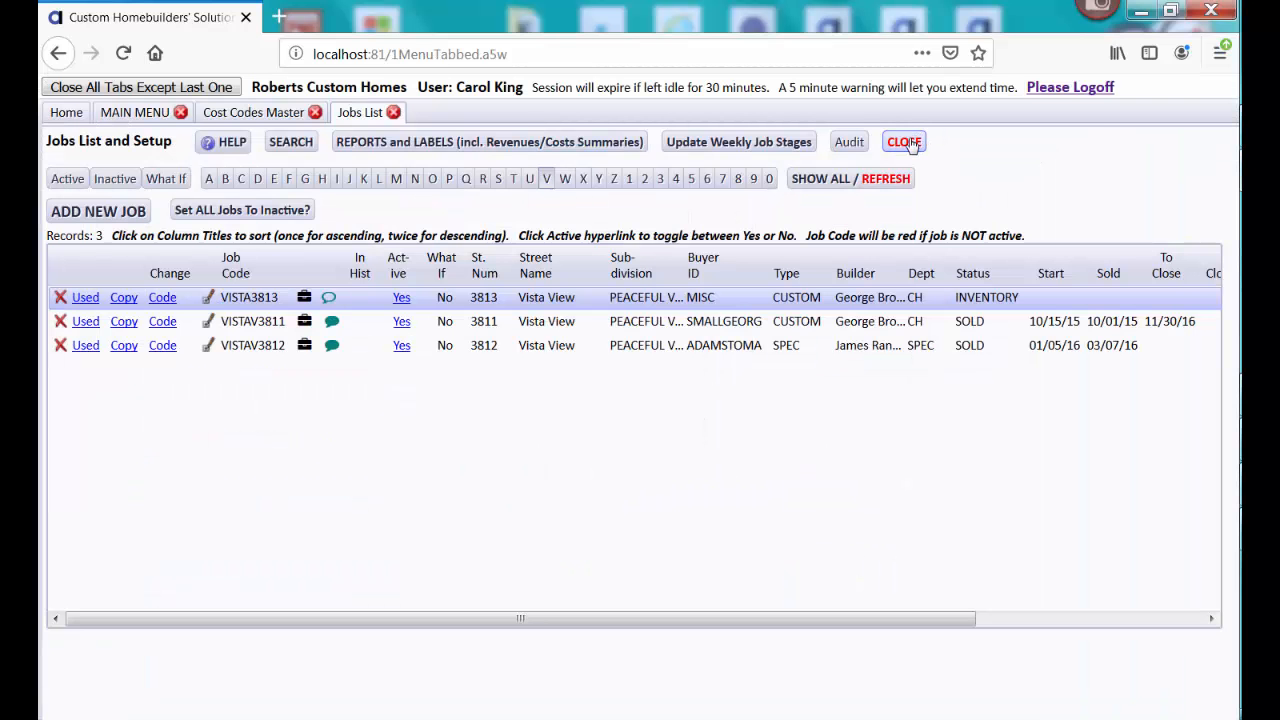
click(905, 141)
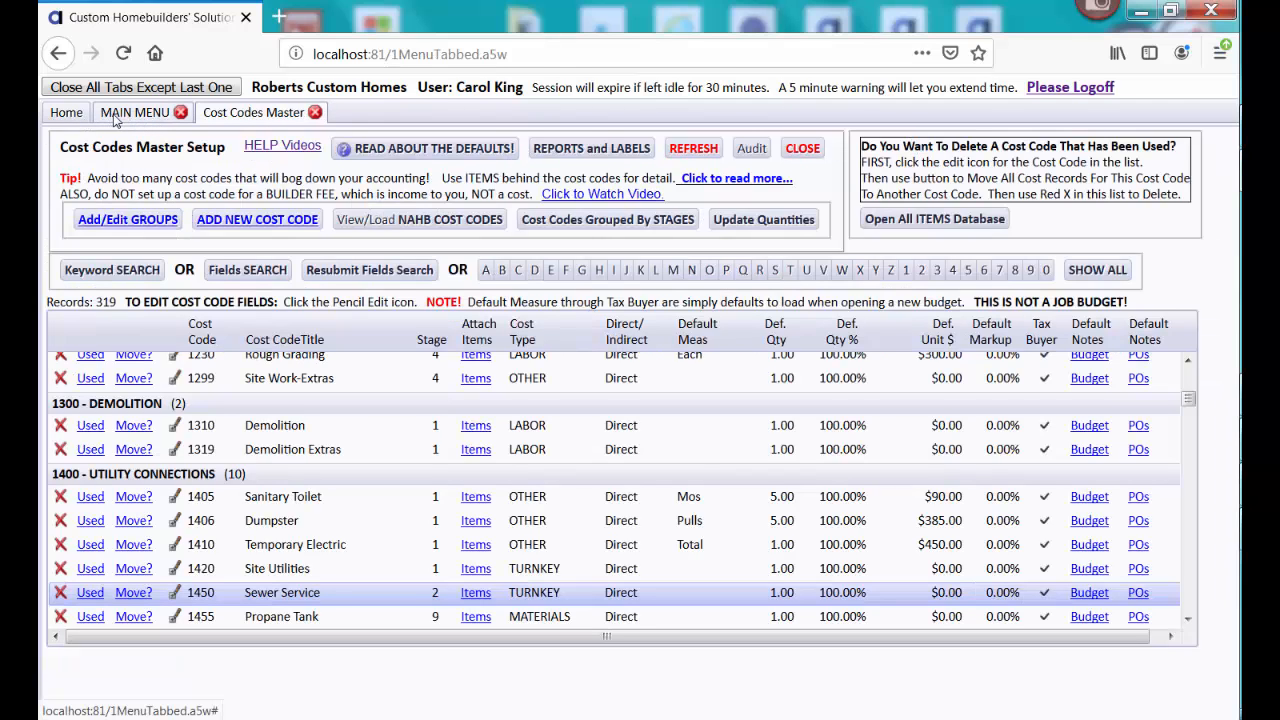
Open the full budgets and ECC list of jobs with and without budgets
click(134, 112)
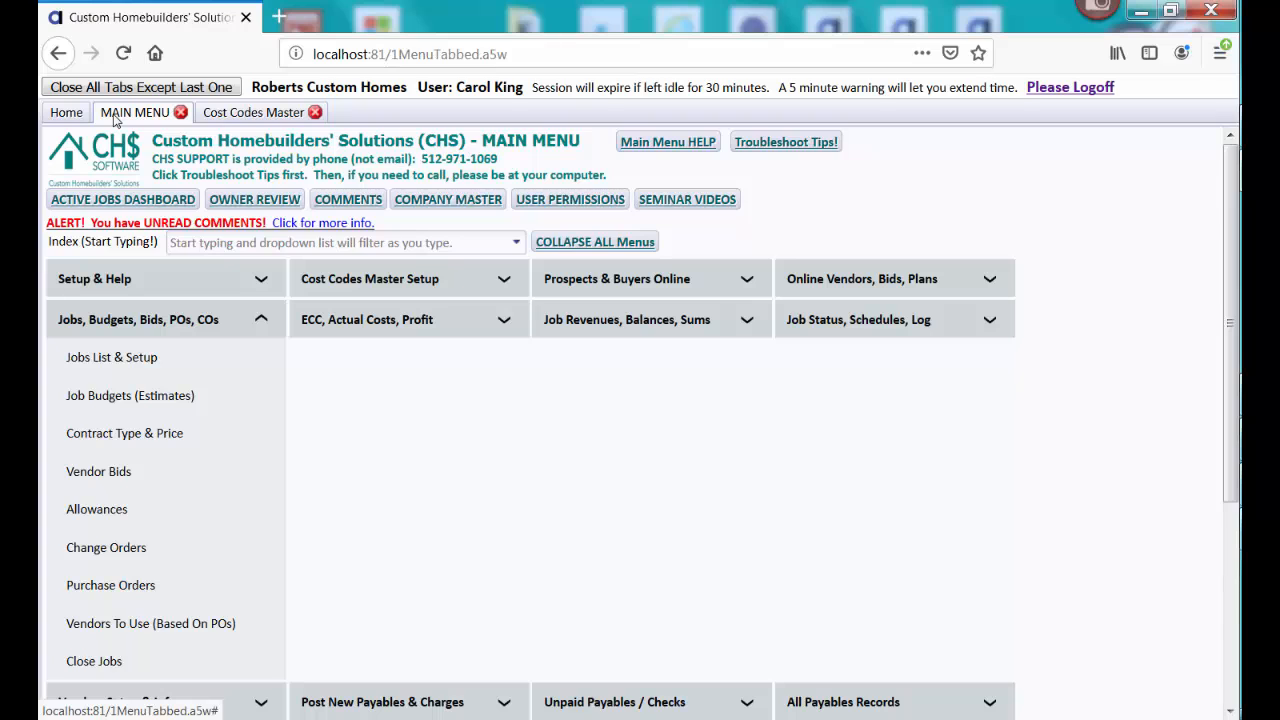
click(137, 395)
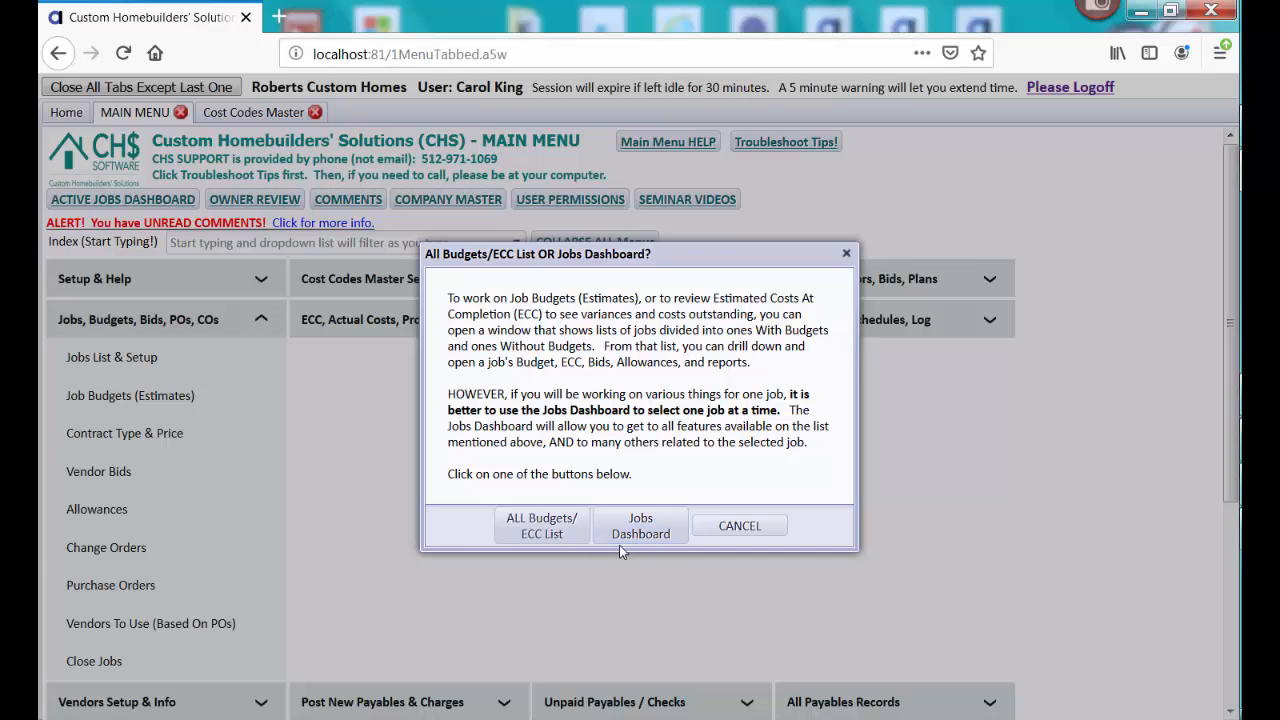
click(553, 532)
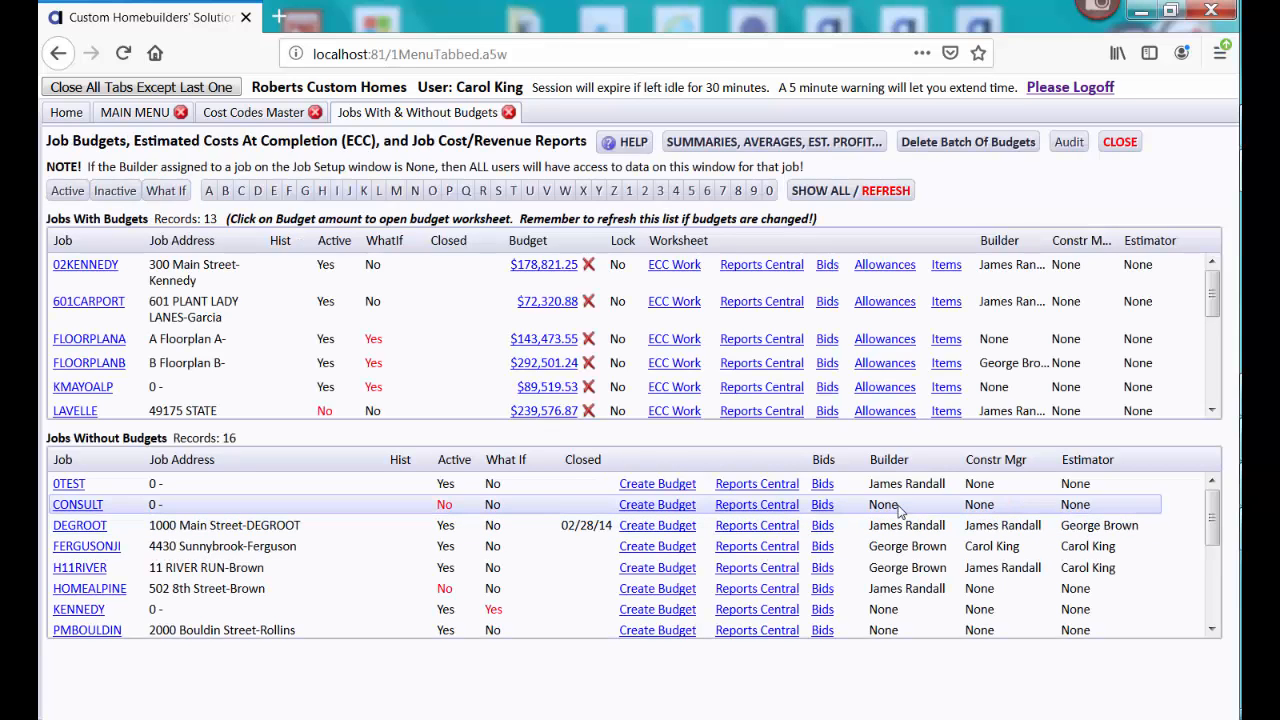
Create a budget for job VISTA3813 from the Cost Codes Master with default notes and generic items but no photos
drag(1212, 511, 1215, 598)
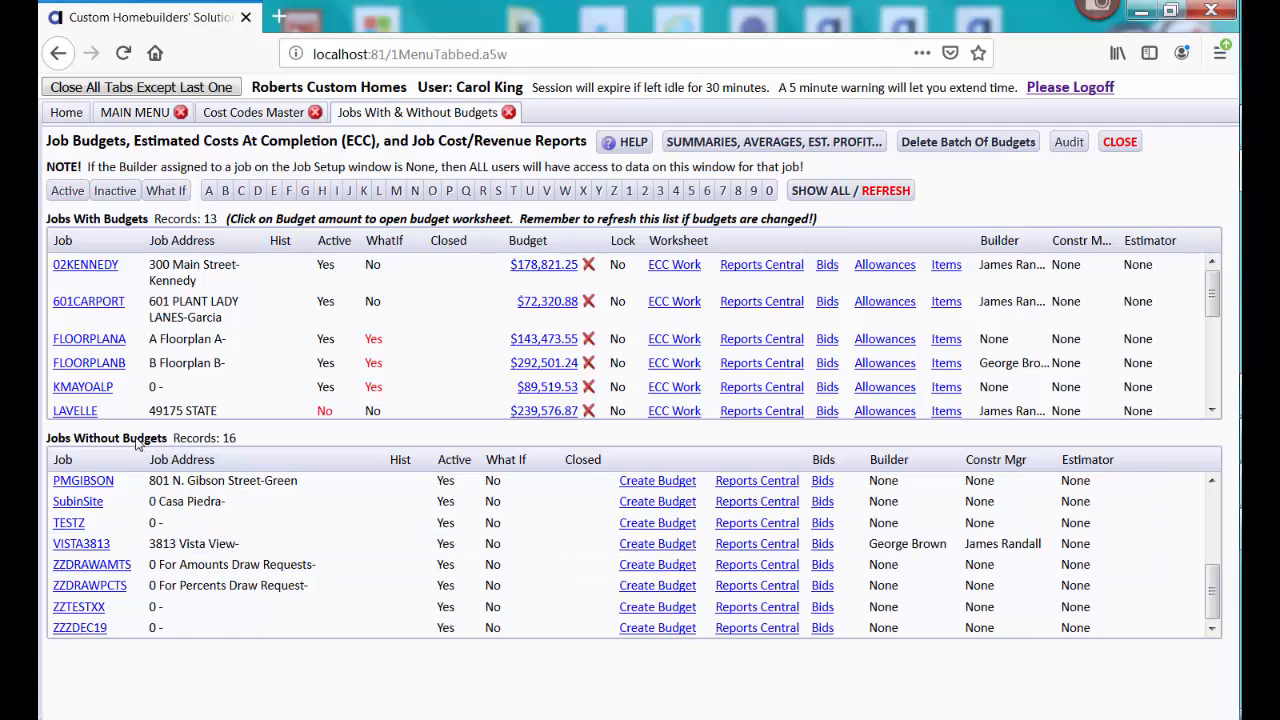
click(659, 549)
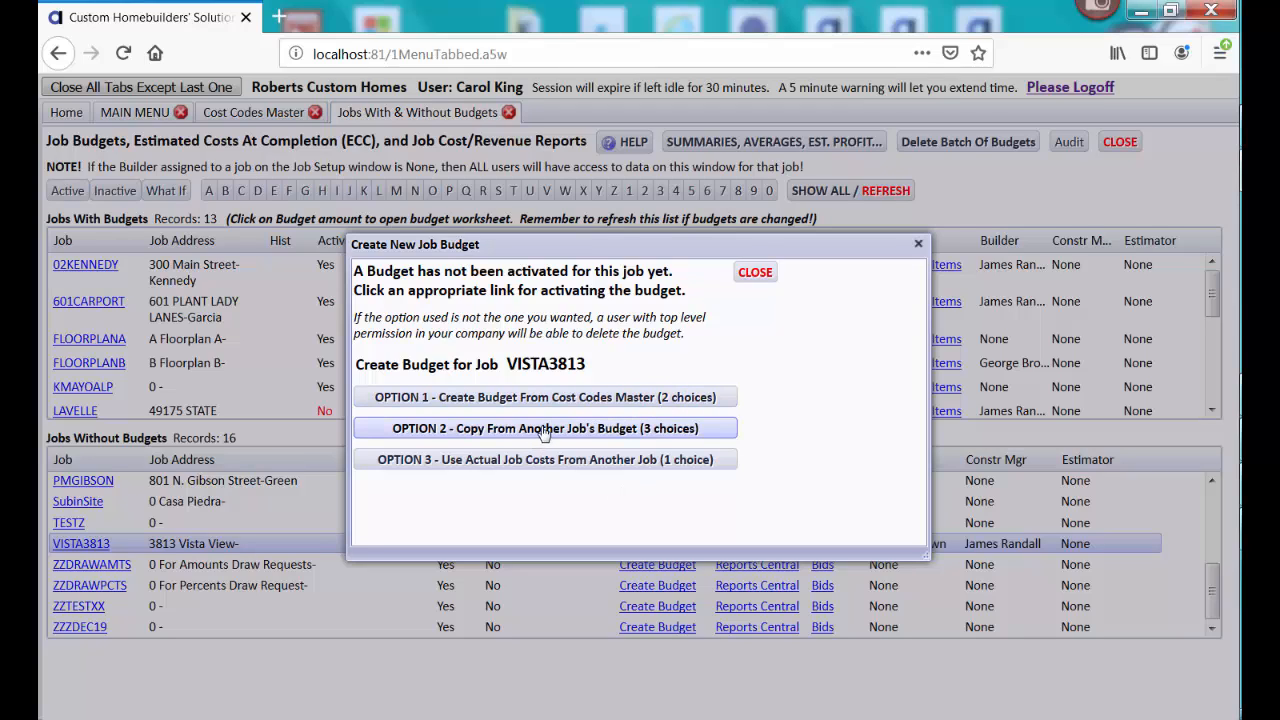
click(645, 398)
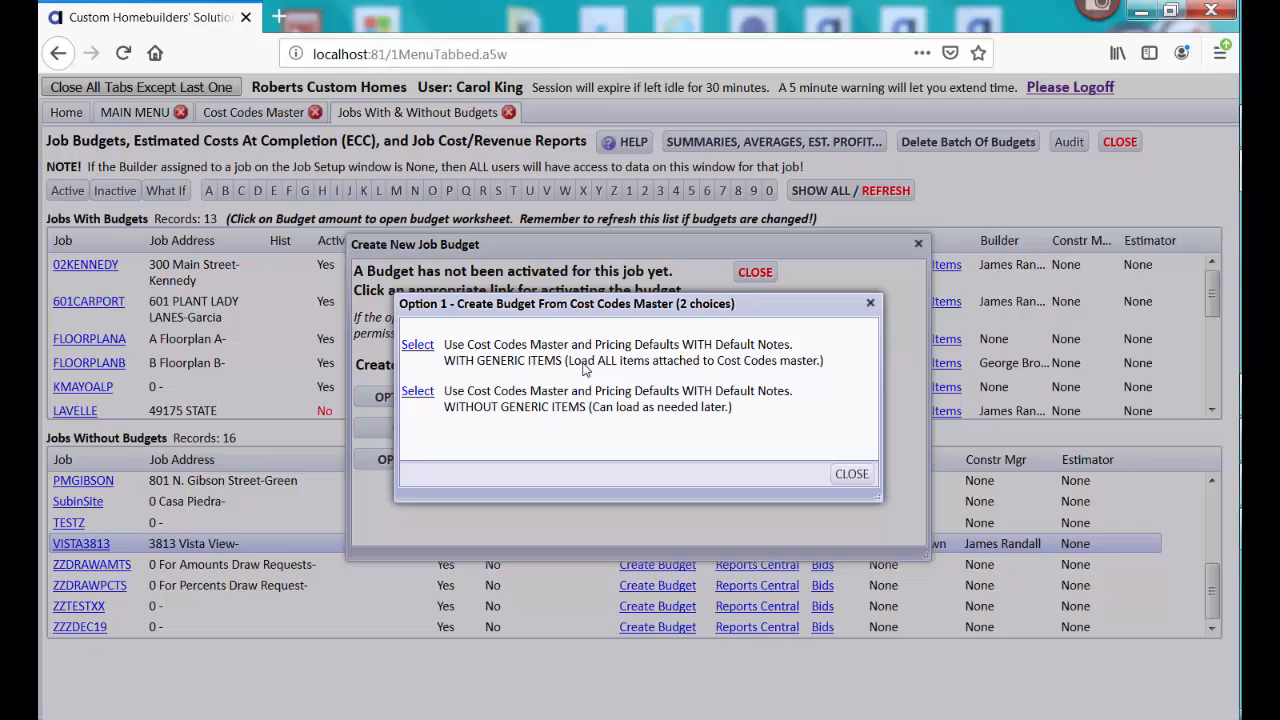
click(418, 345)
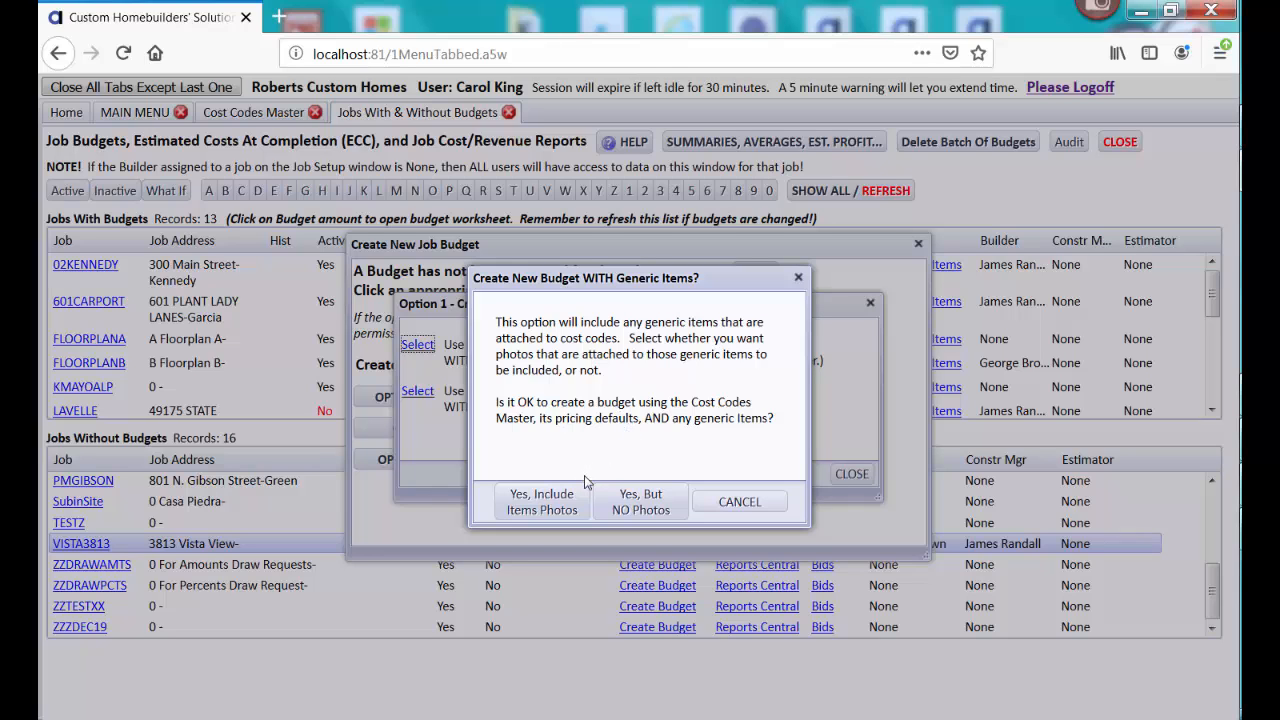
click(655, 505)
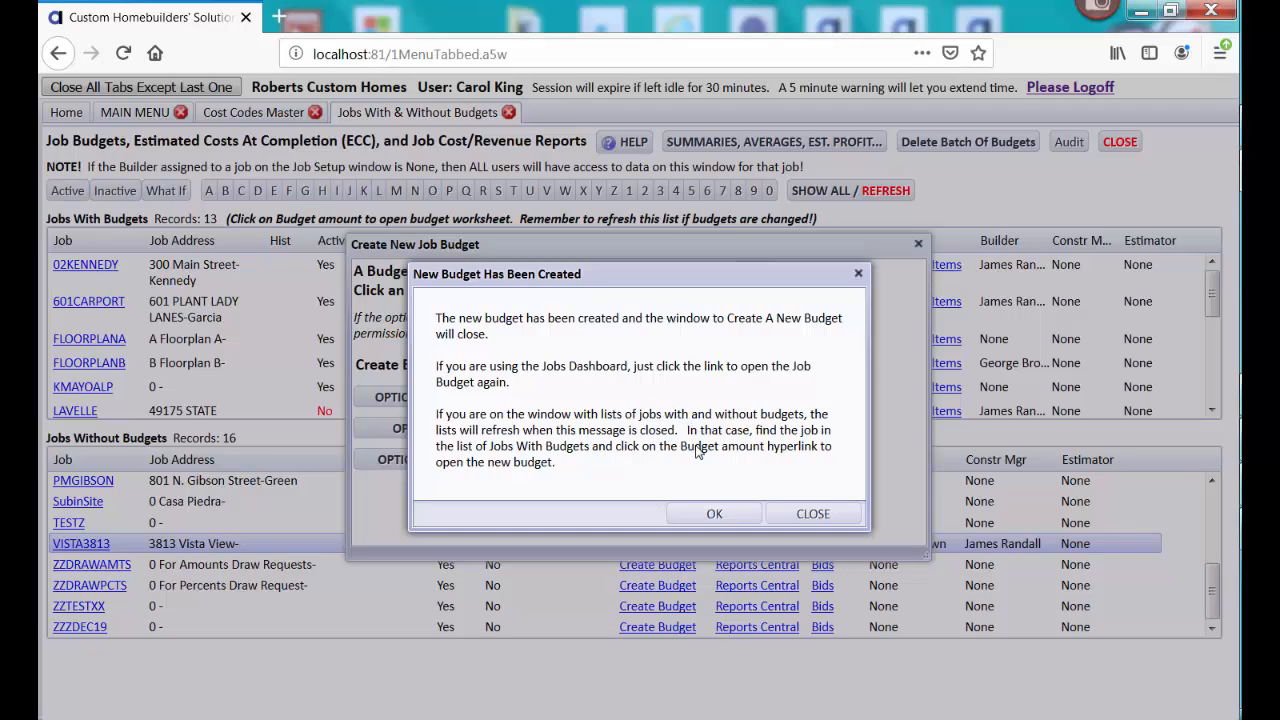
click(725, 514)
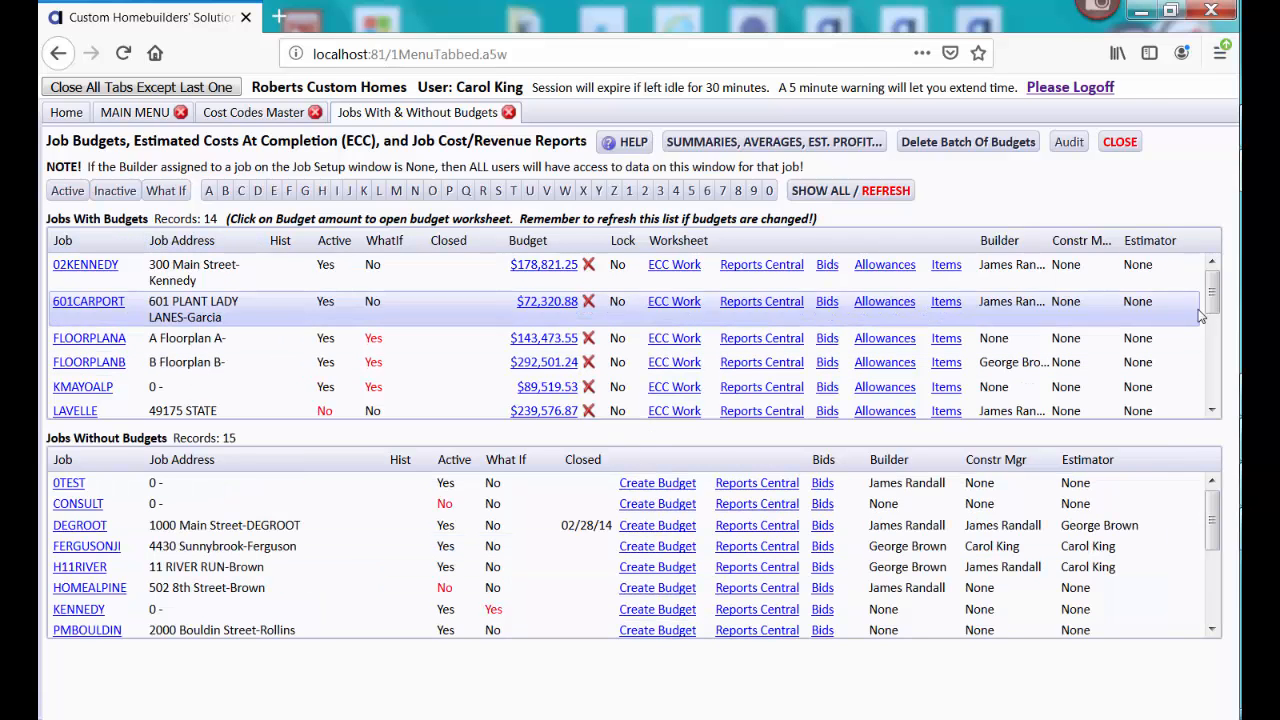
Open the VISTA3813 budget worksheet and examine the budget calculation for cost code 3610 Rough Plumbing, closing its record without changes
drag(1213, 304, 1215, 389)
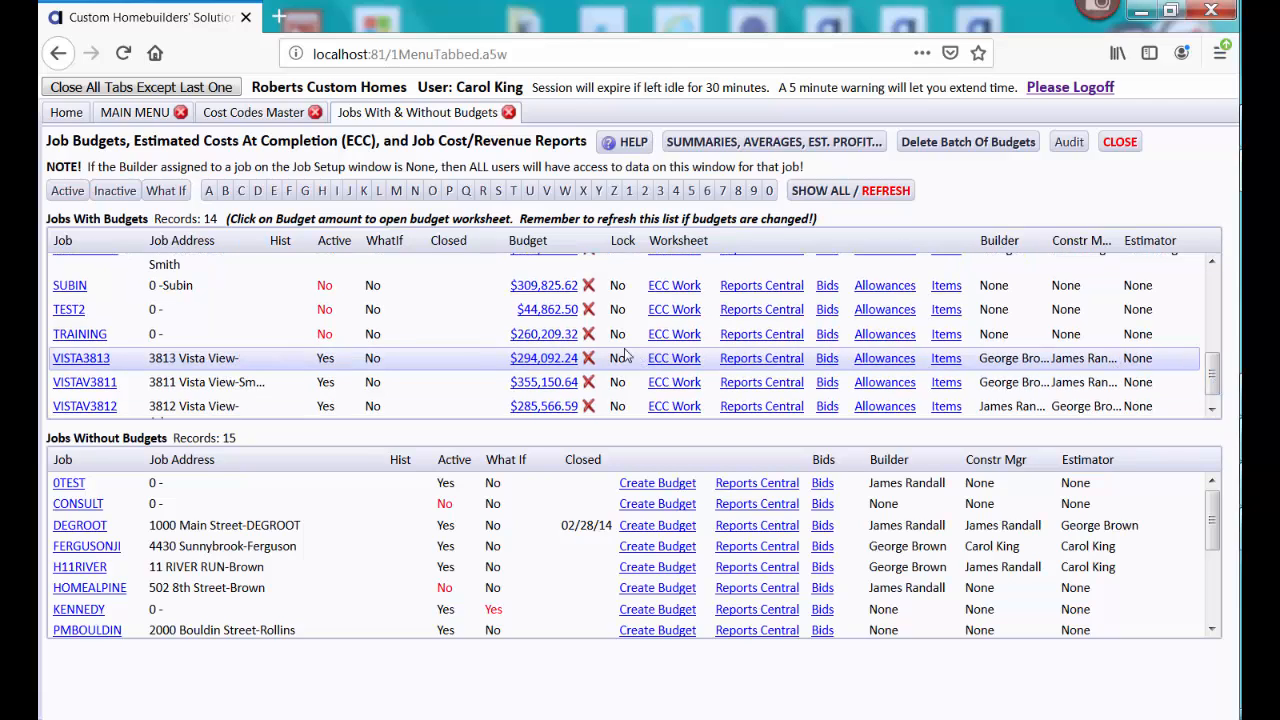
click(550, 360)
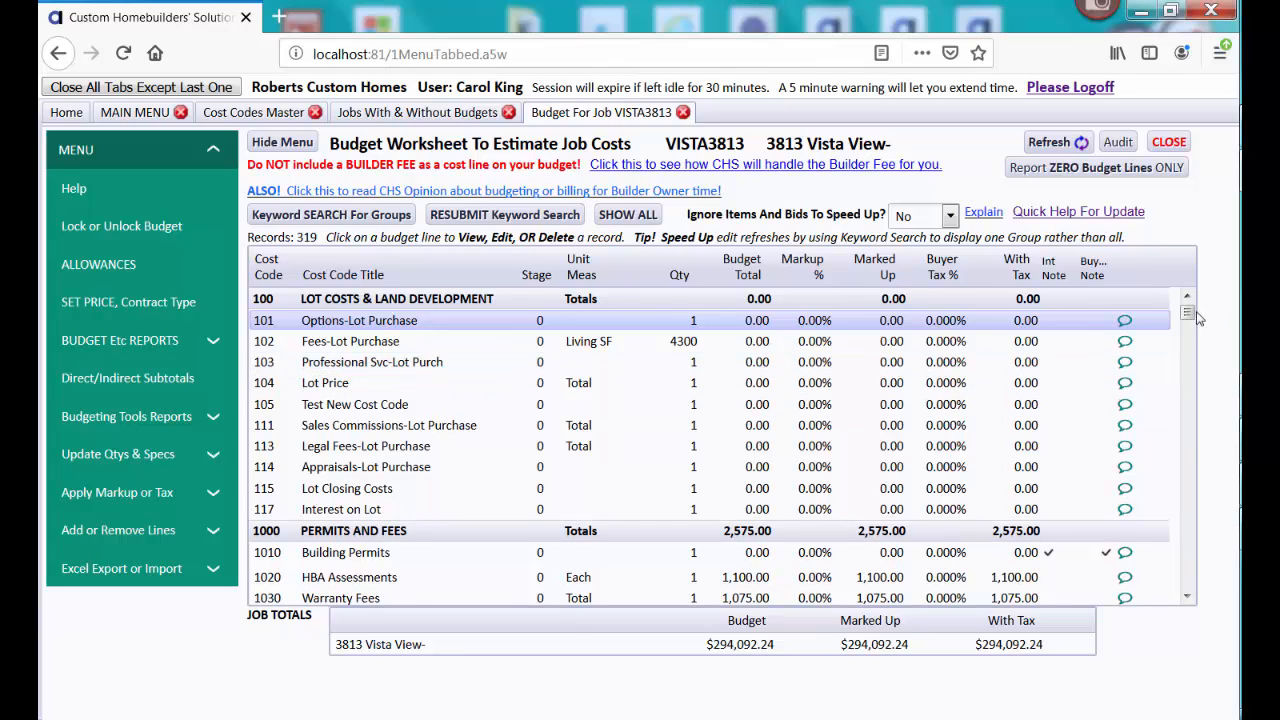
drag(1198, 318, 1198, 420)
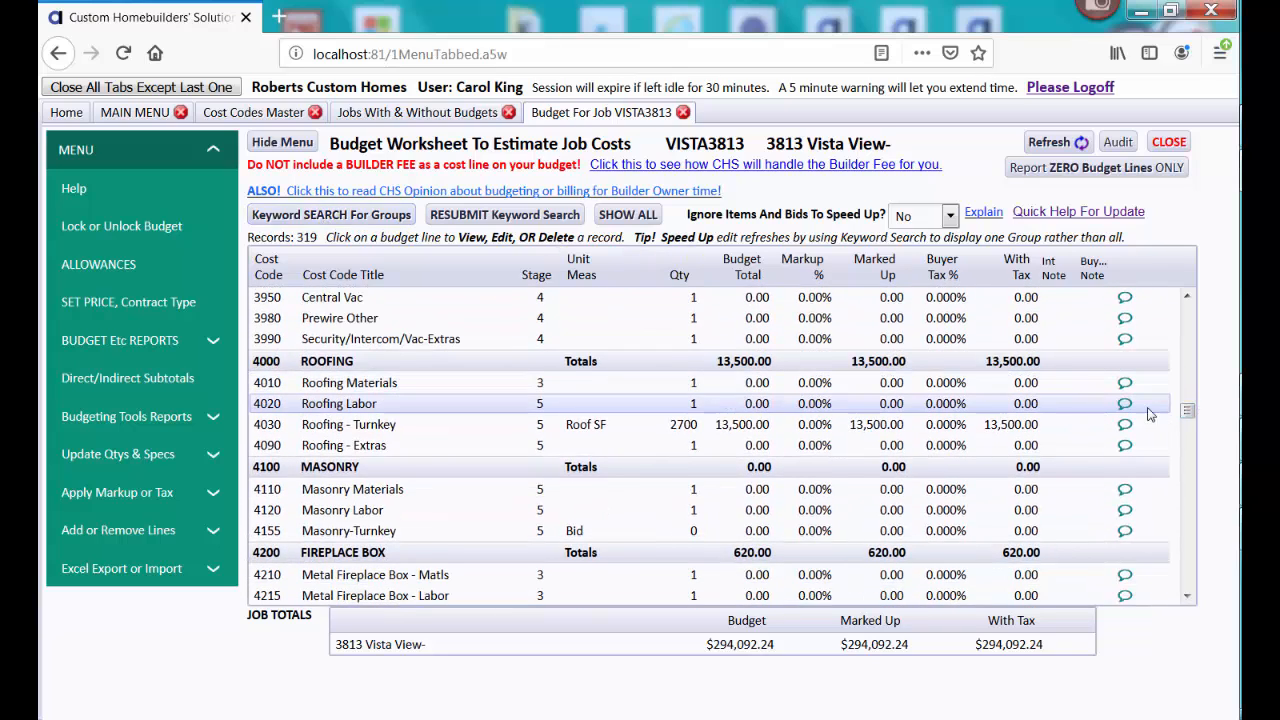
drag(1187, 412, 1184, 394)
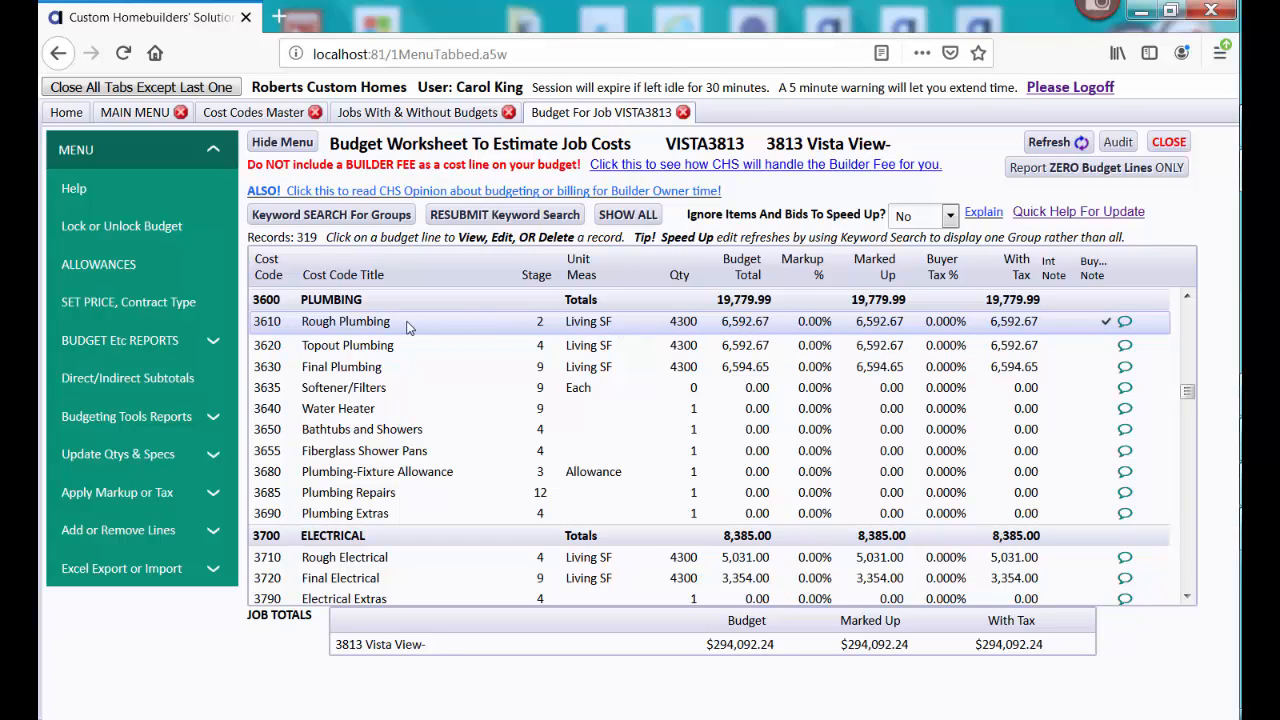
click(637, 327)
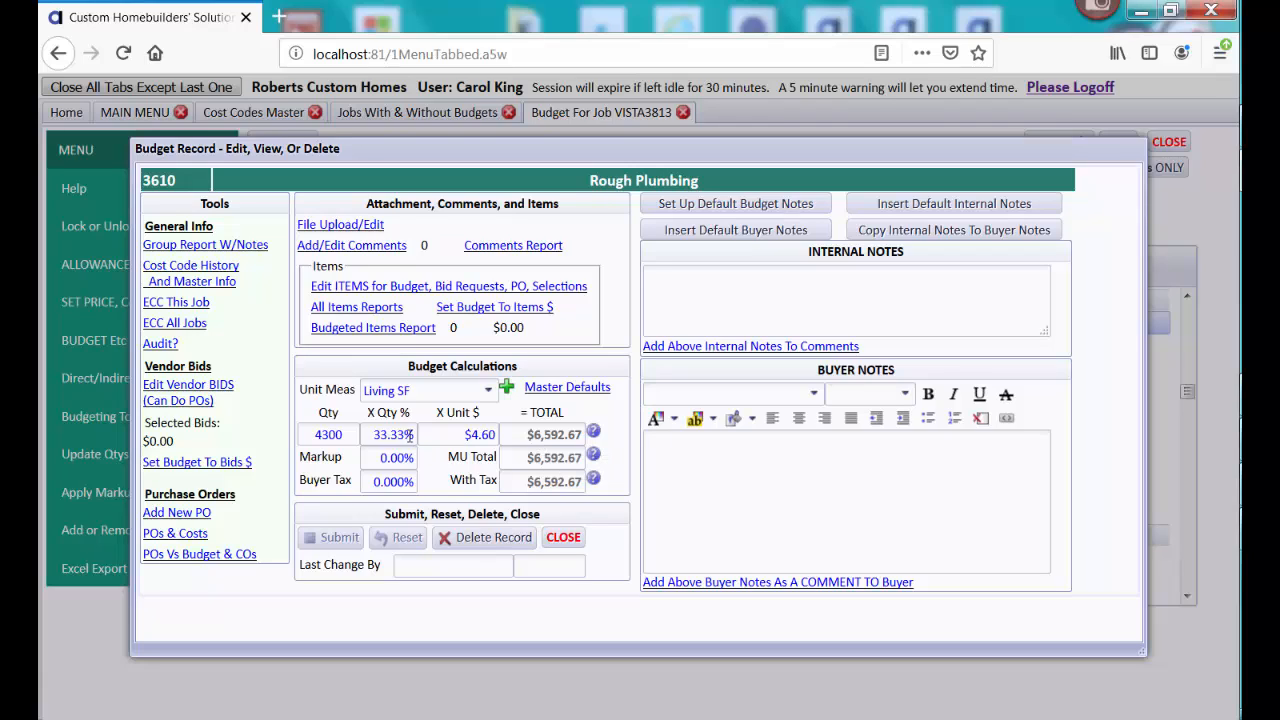
click(564, 538)
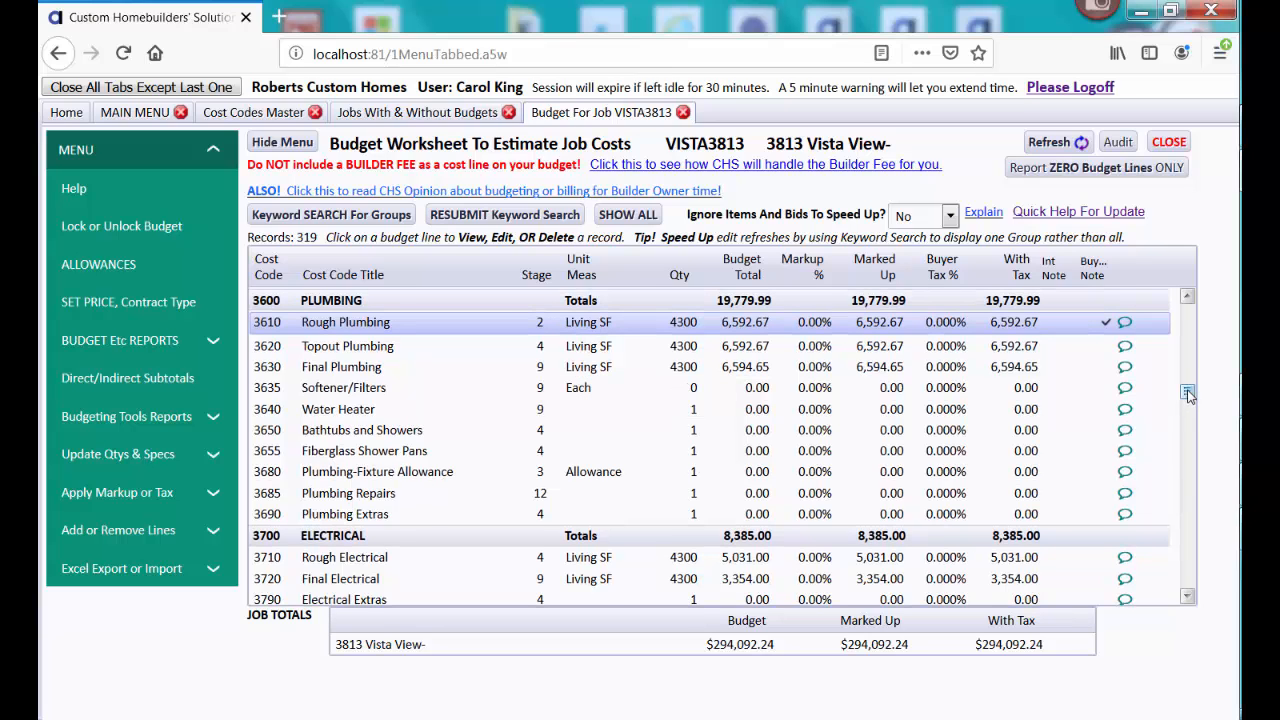
Set the unit price of cost code 3150 Framing Labor to $5.00, submit the change, and close its record
drag(1187, 394, 1176, 378)
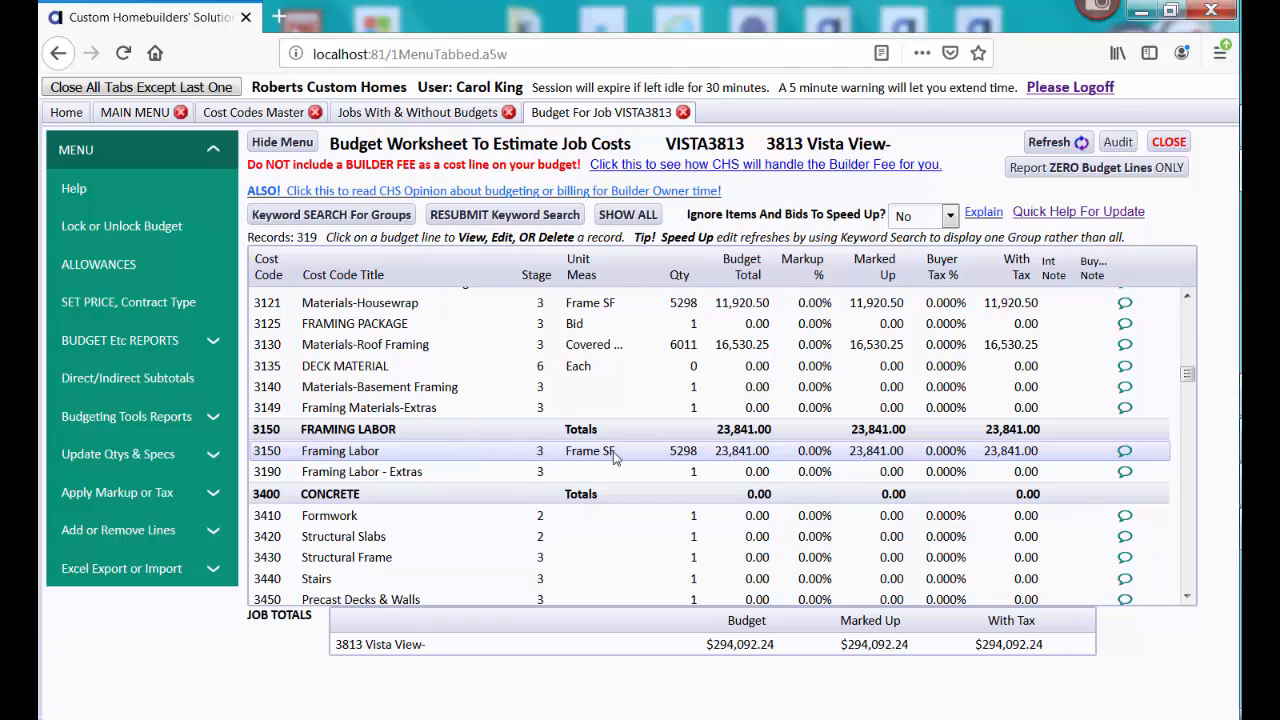
click(686, 458)
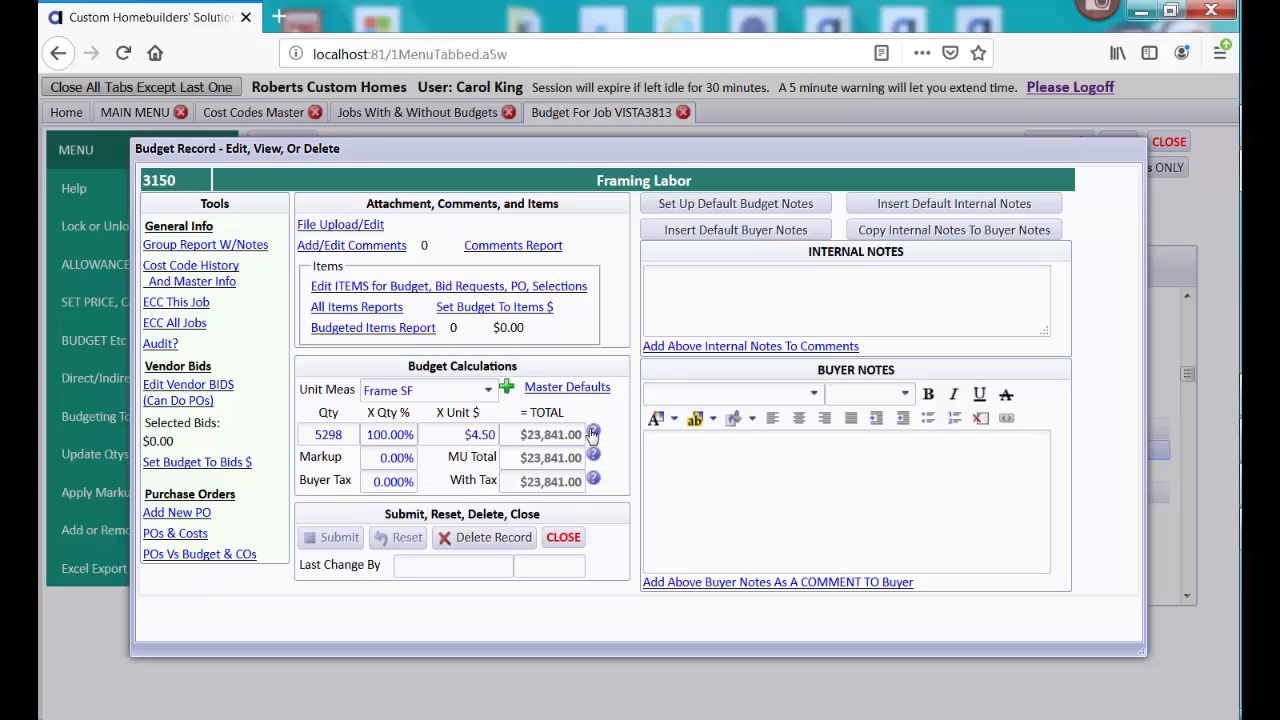
drag(463, 434, 498, 434)
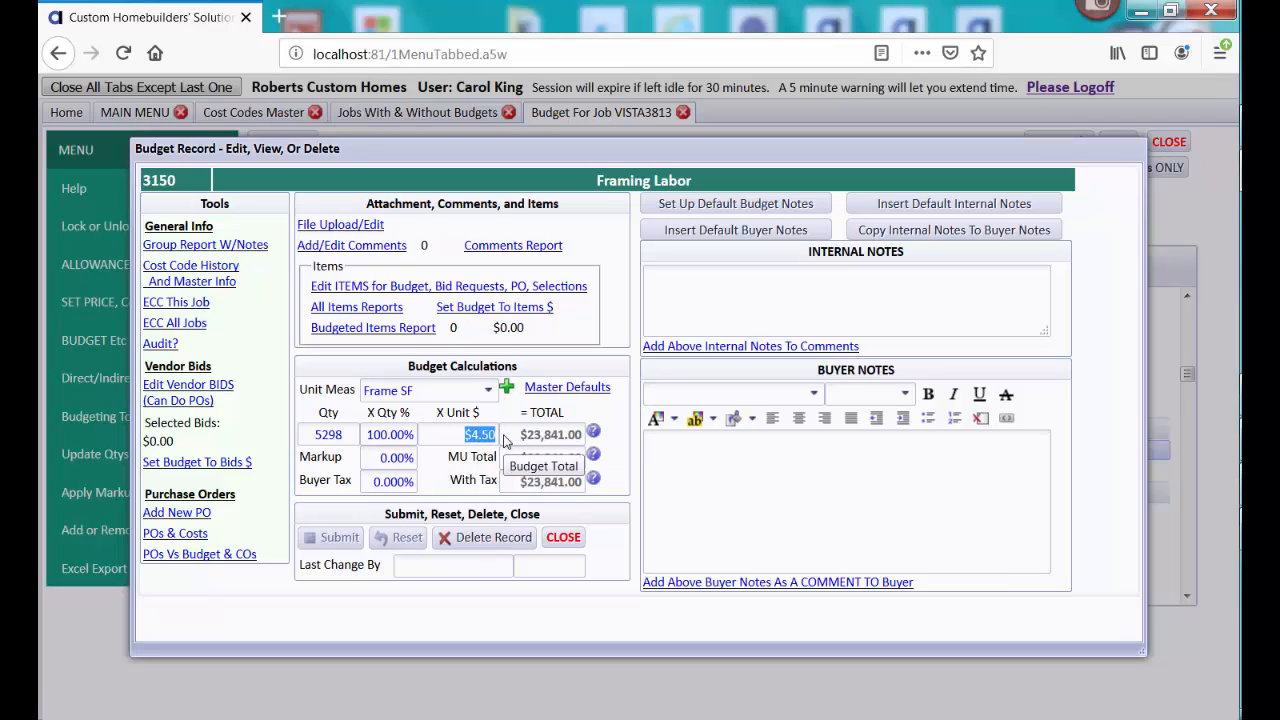
text(5)
key(Tab)
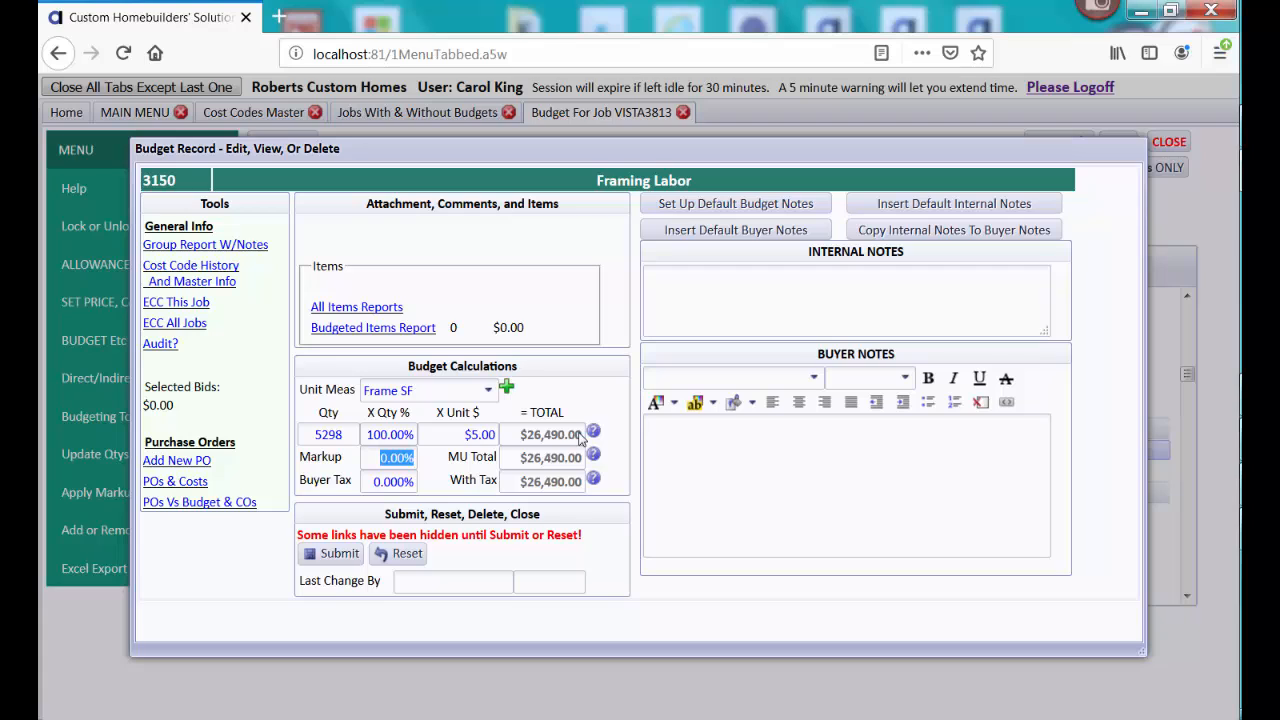
click(338, 554)
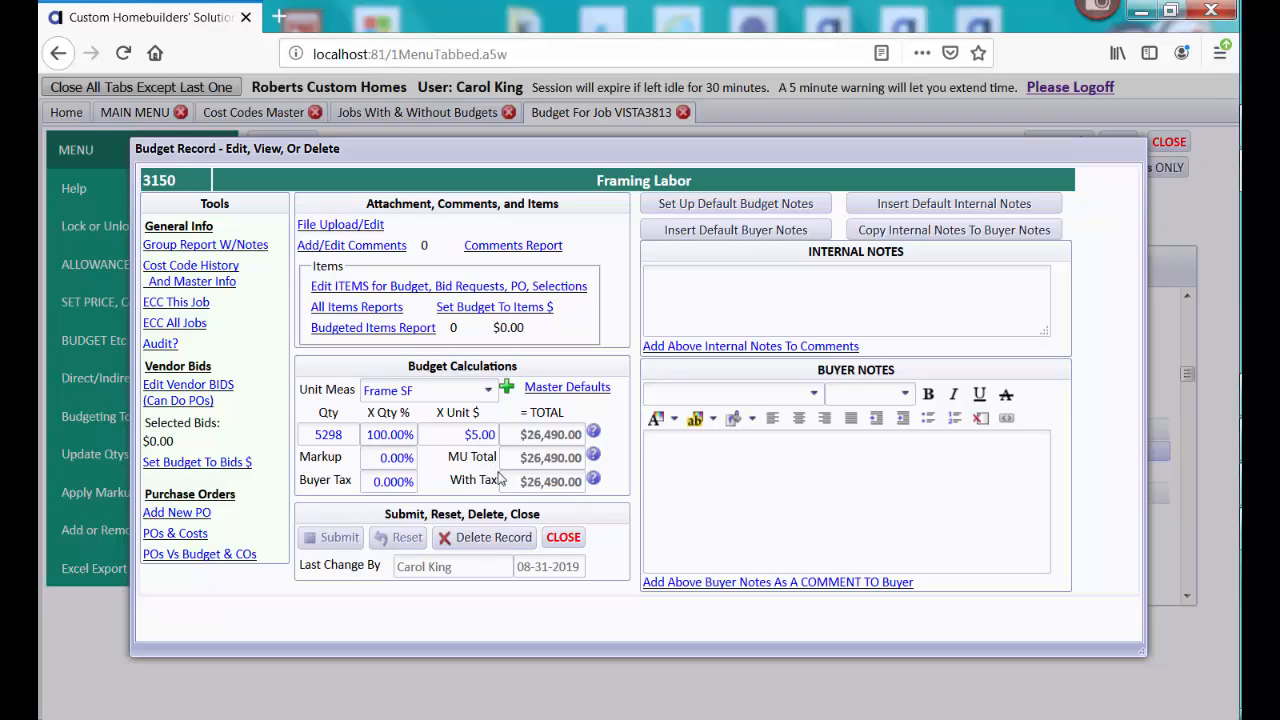
click(563, 538)
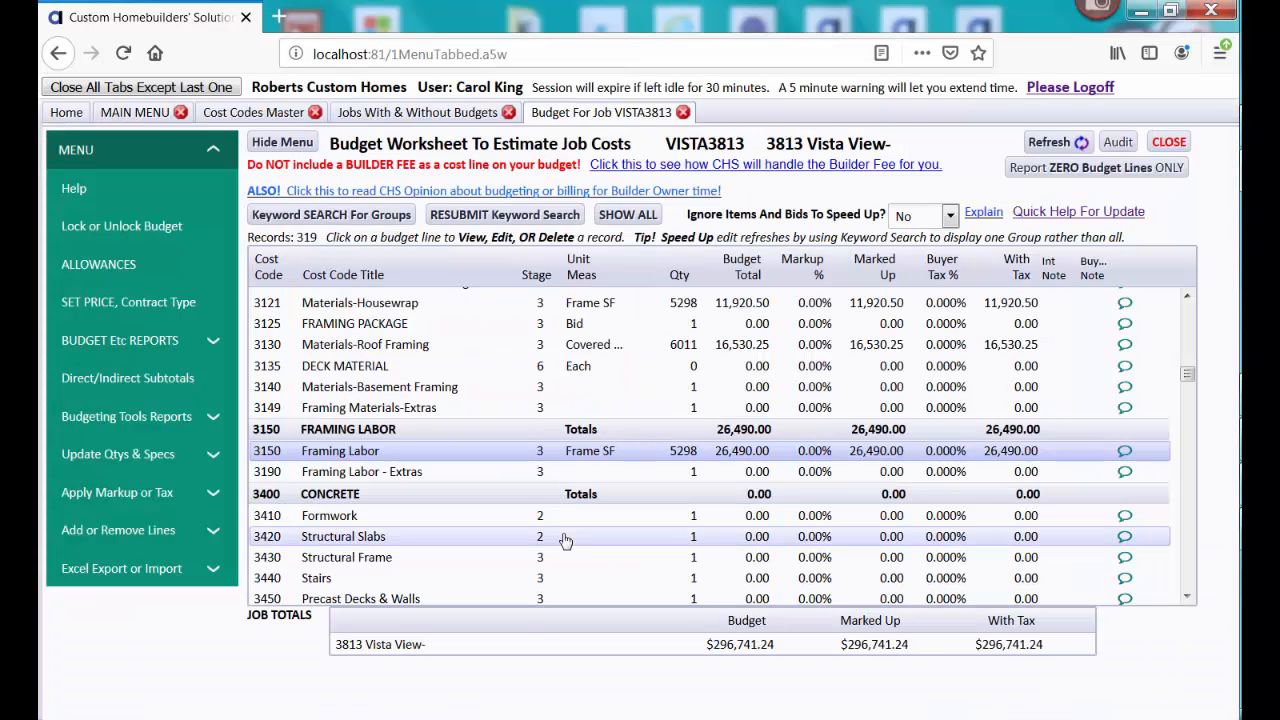
Examine the Utility Connections budget lines and the internal and buyer notes of cost code 1450 Sewer Service, closing its record unchanged
drag(1186, 376, 1185, 344)
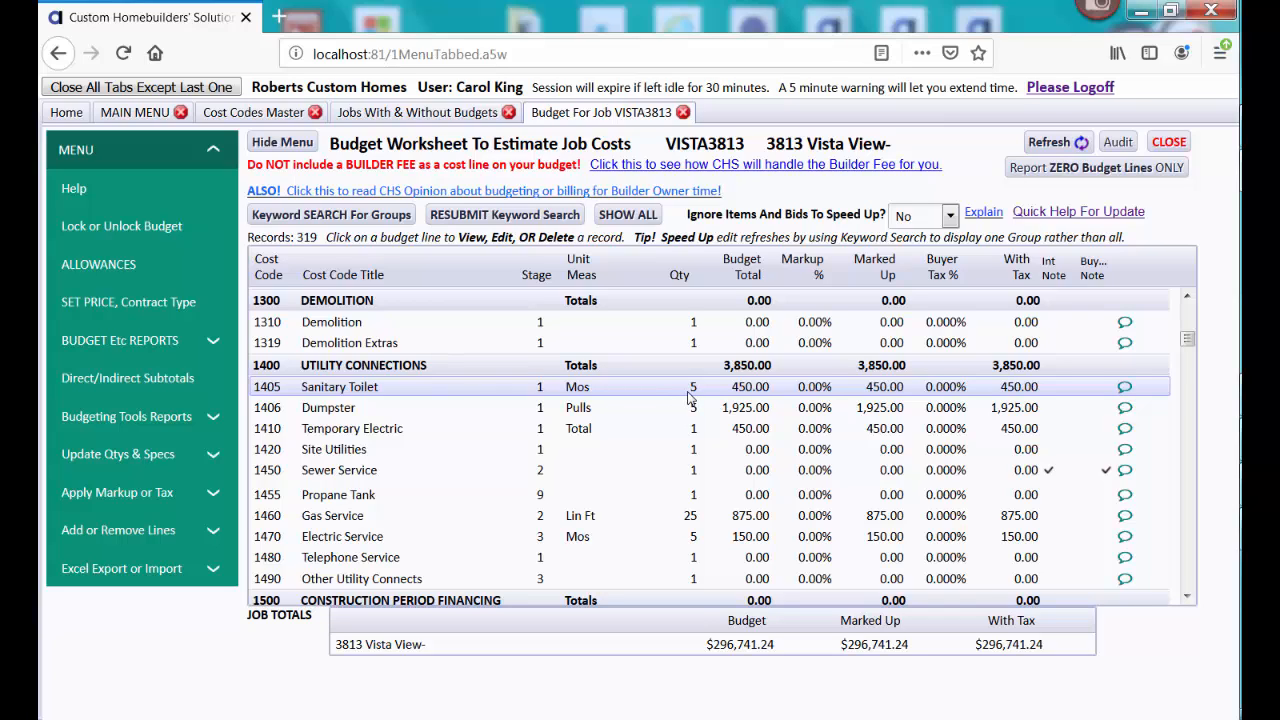
mouse_move(742, 395)
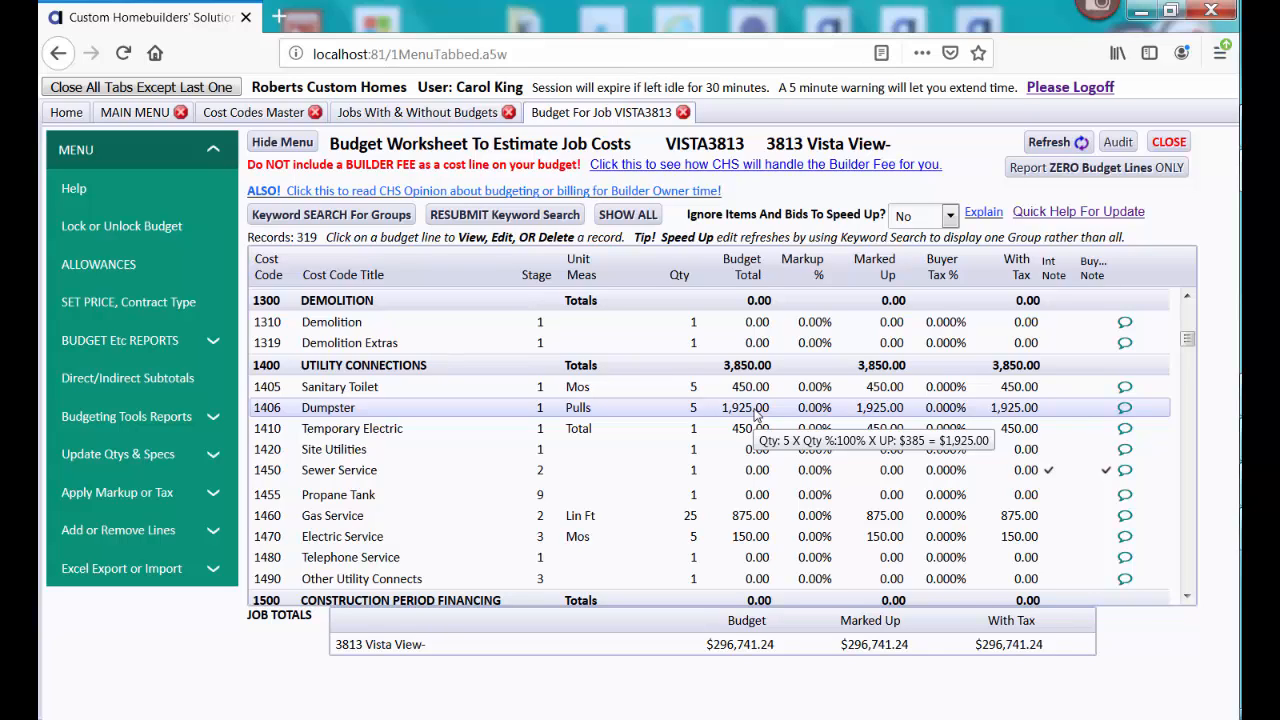
click(520, 480)
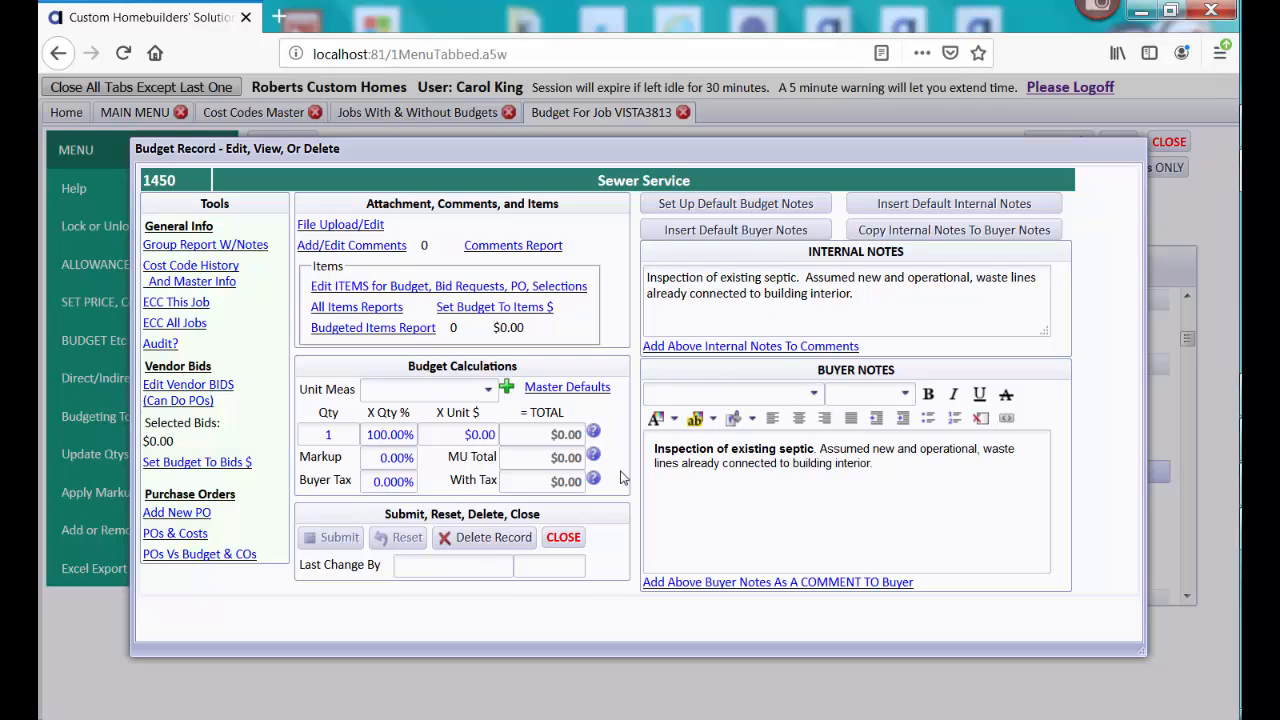
click(563, 538)
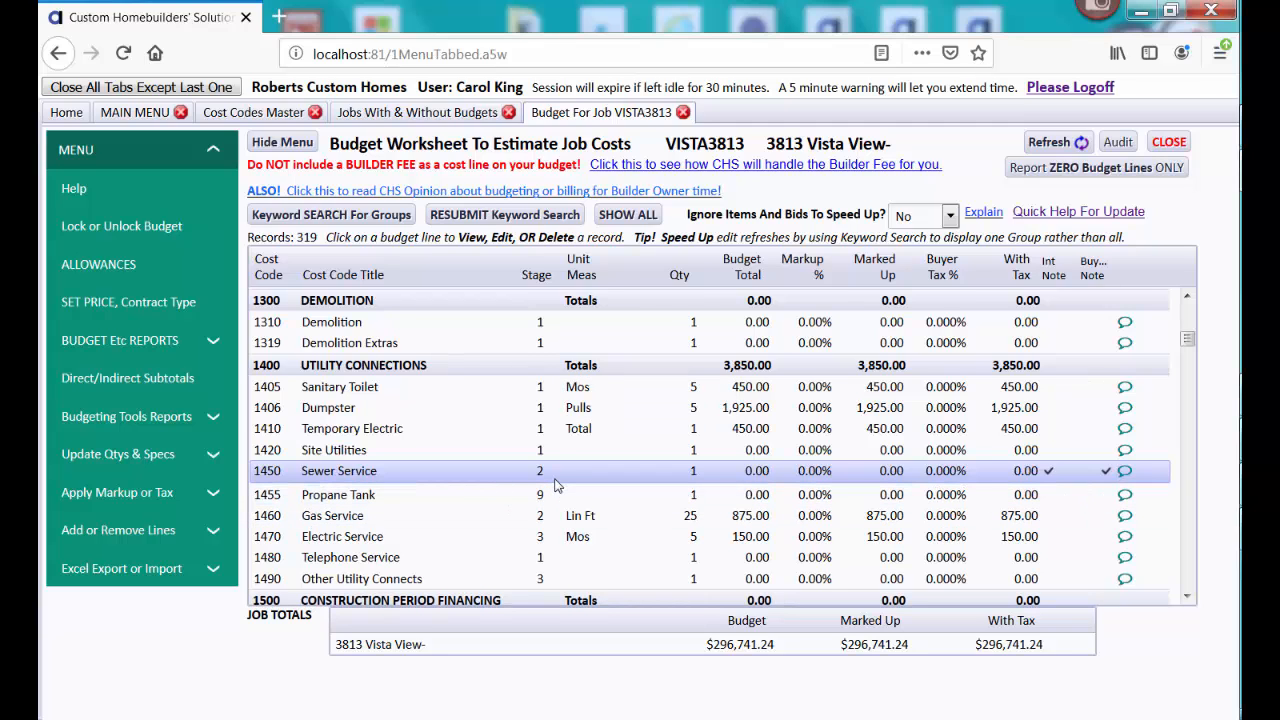
Set the unit price of cost code 1450 Sewer Service to $5,000.00, submit the change, and return to the worksheet
click(672, 474)
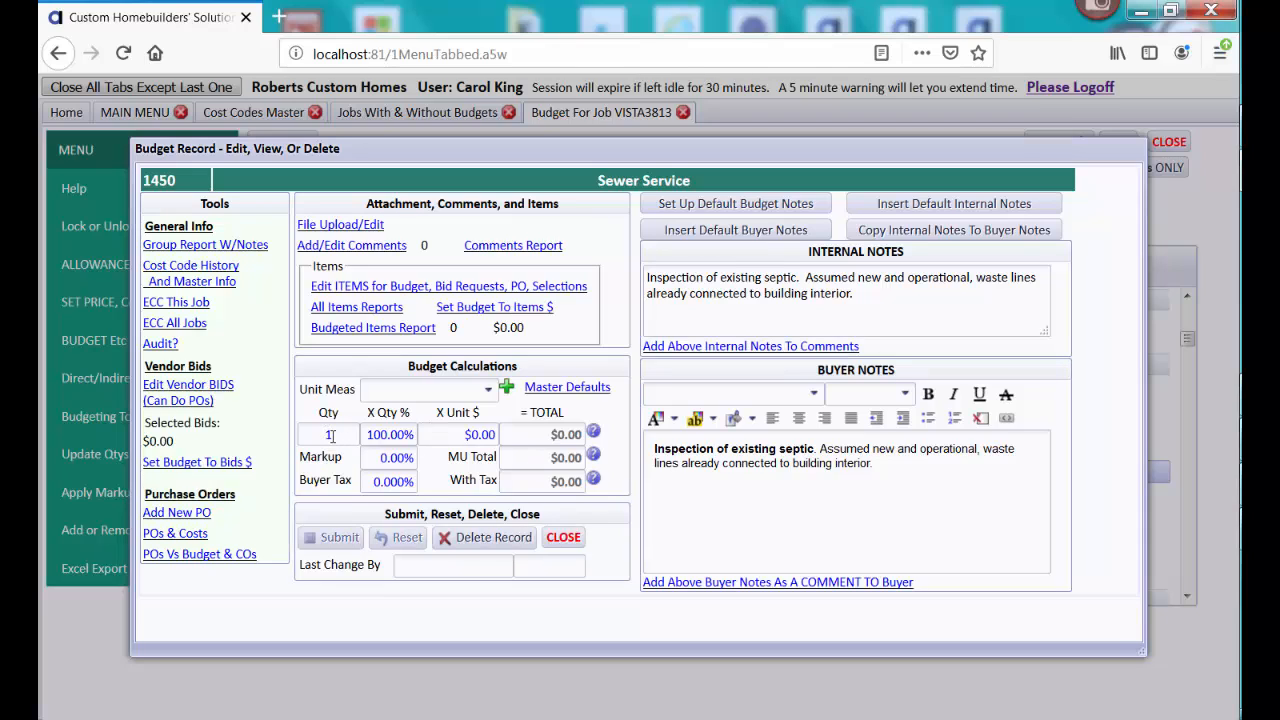
click(460, 433)
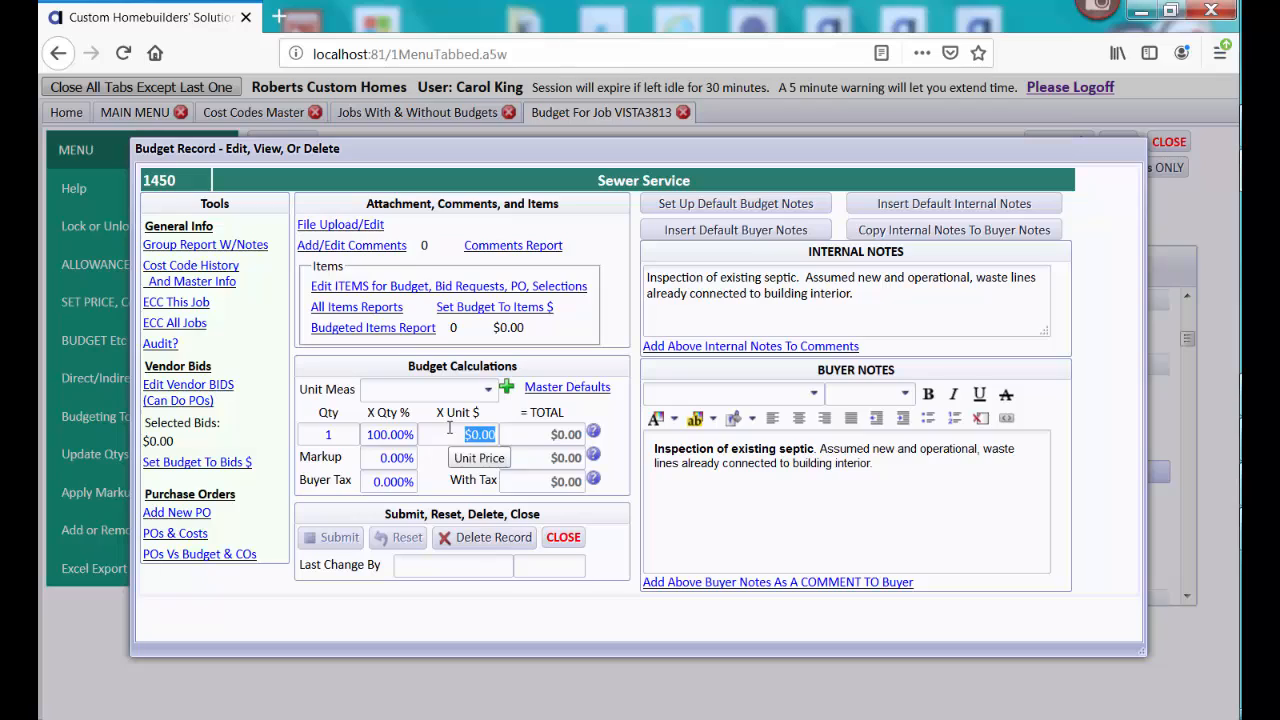
click(450, 428)
text(5)
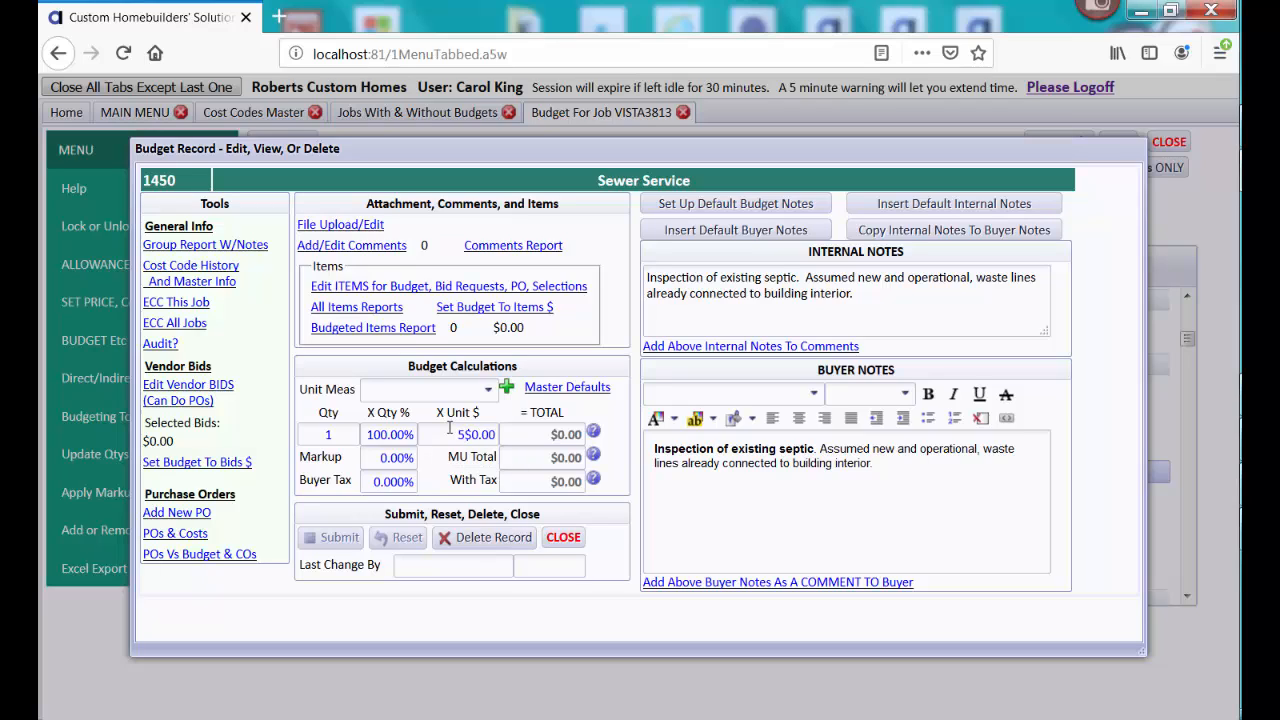
text(00)
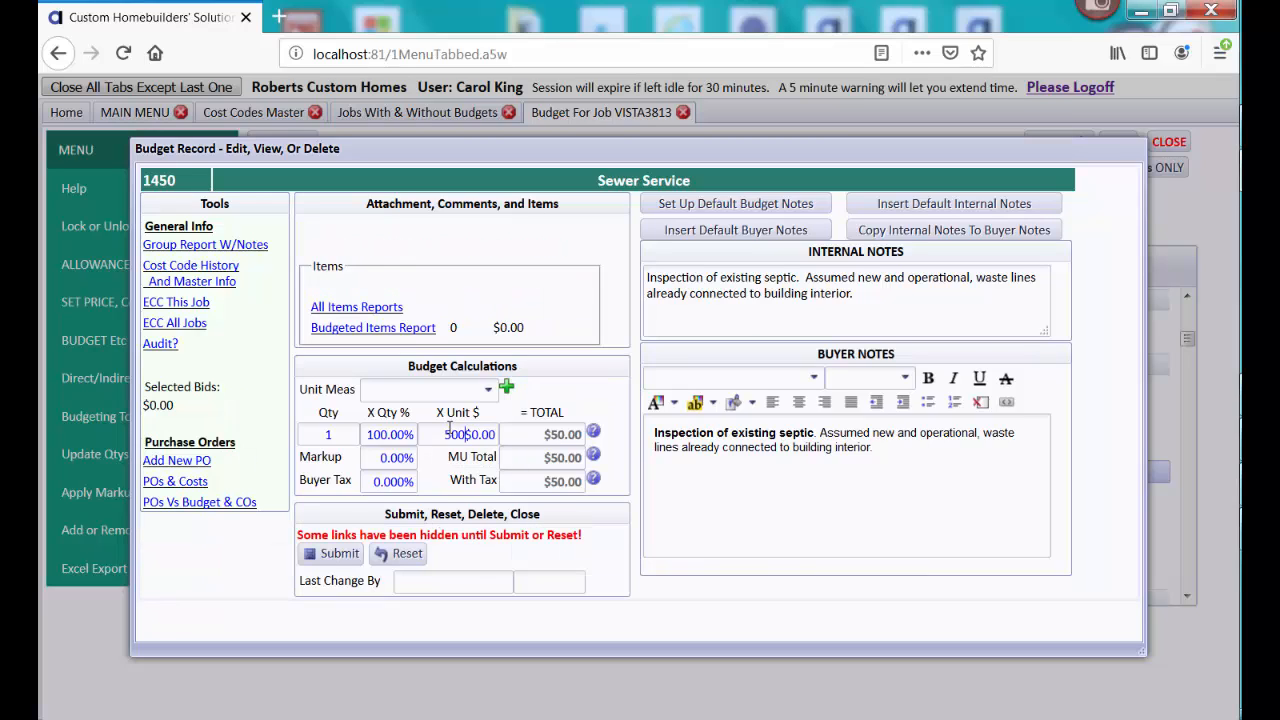
drag(443, 434, 532, 430)
text(5000)
key(Tab)
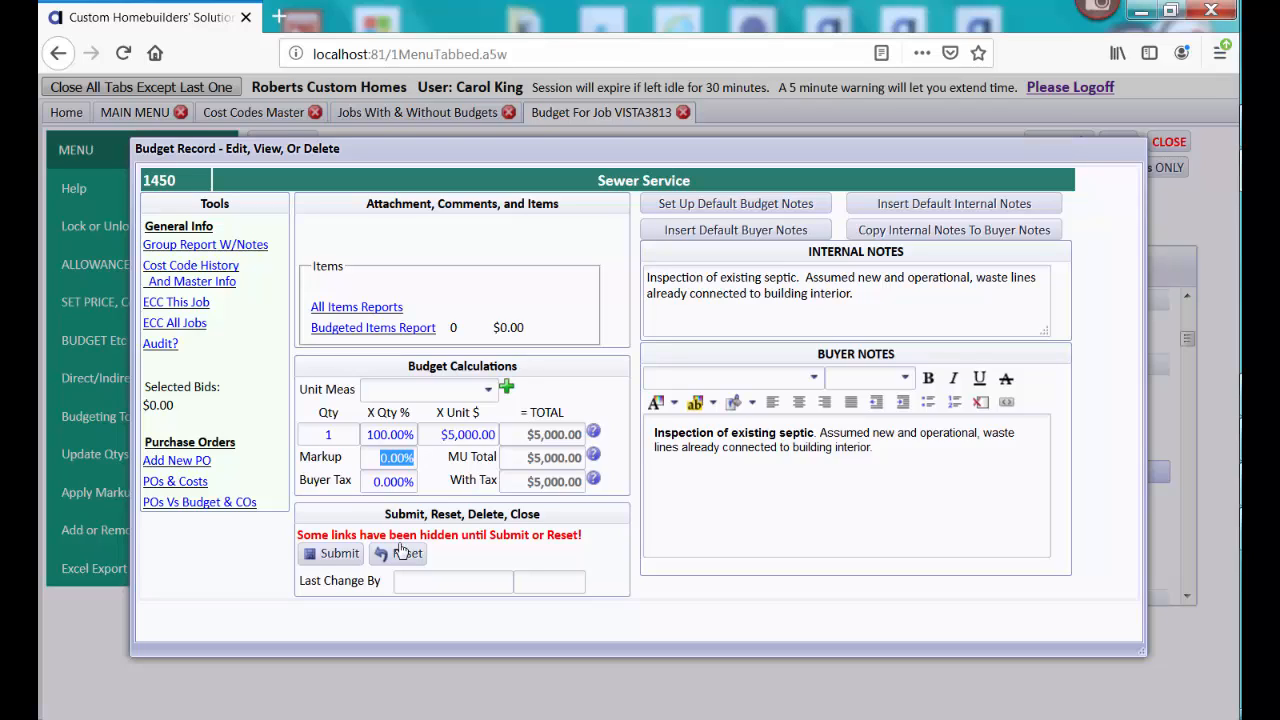
click(340, 553)
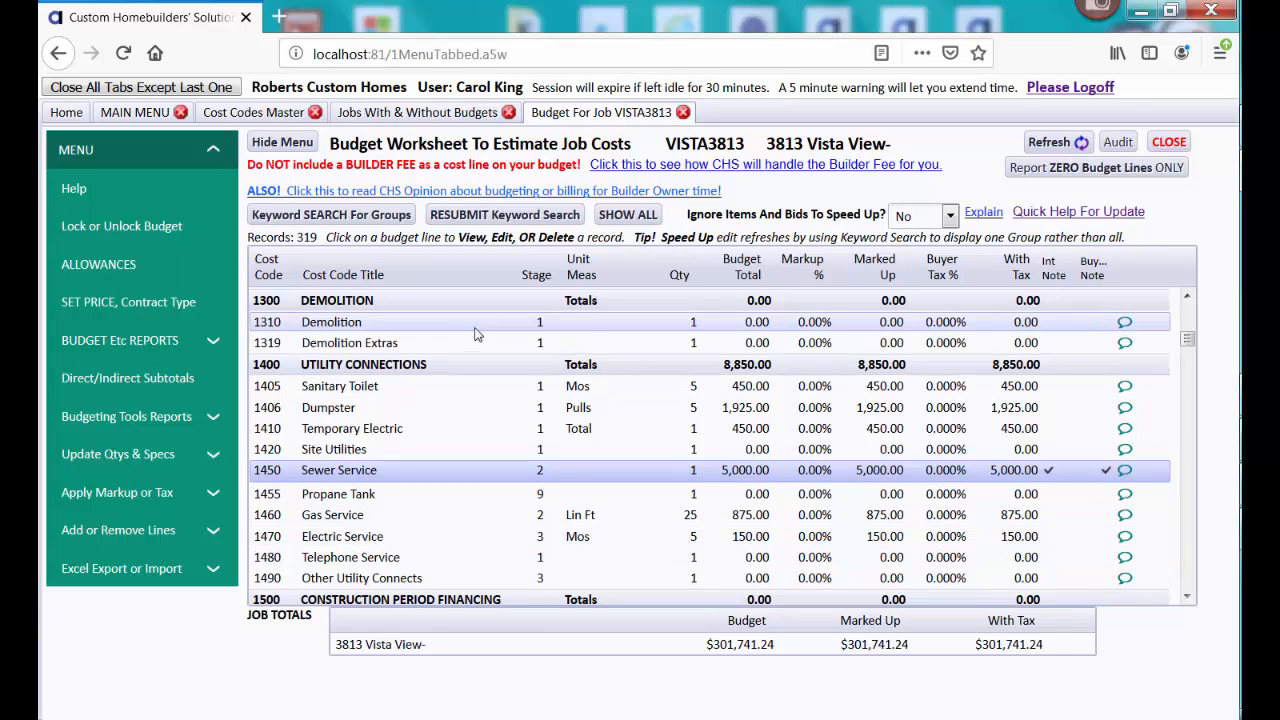
Open the full set of budget reports using the BudgetDefault style, continuing without setting a contract price or type
click(119, 345)
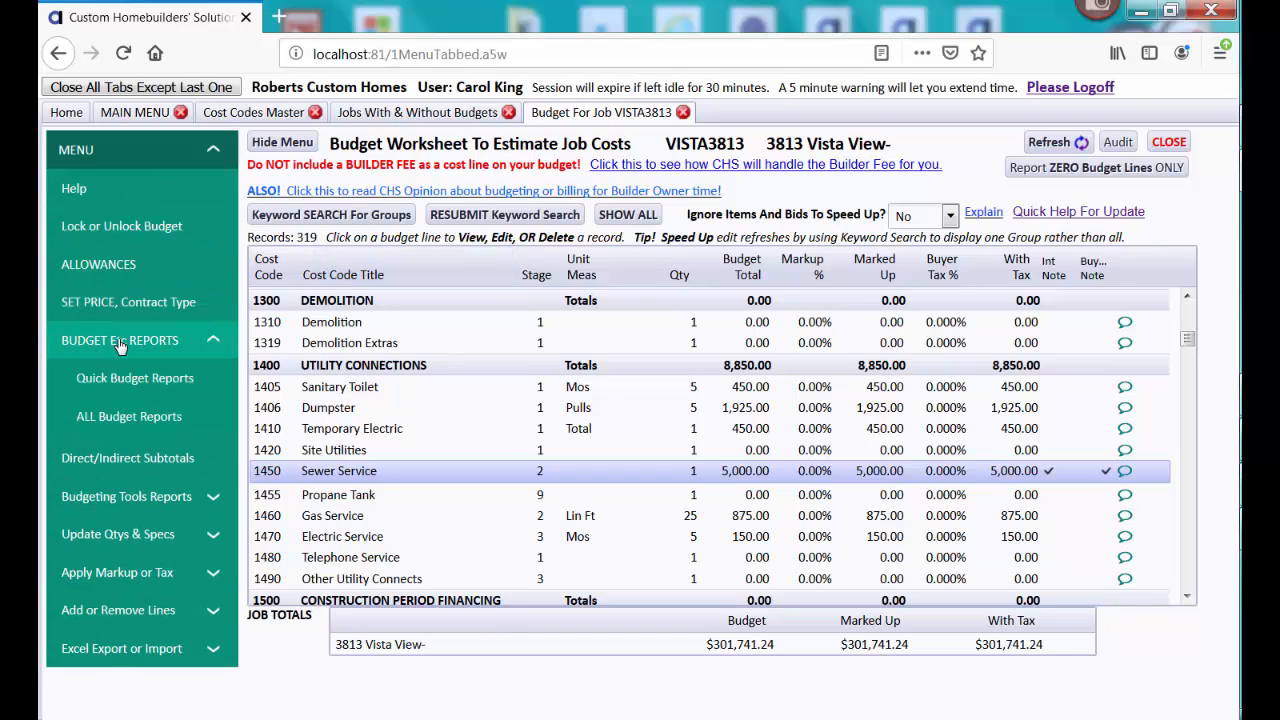
click(148, 418)
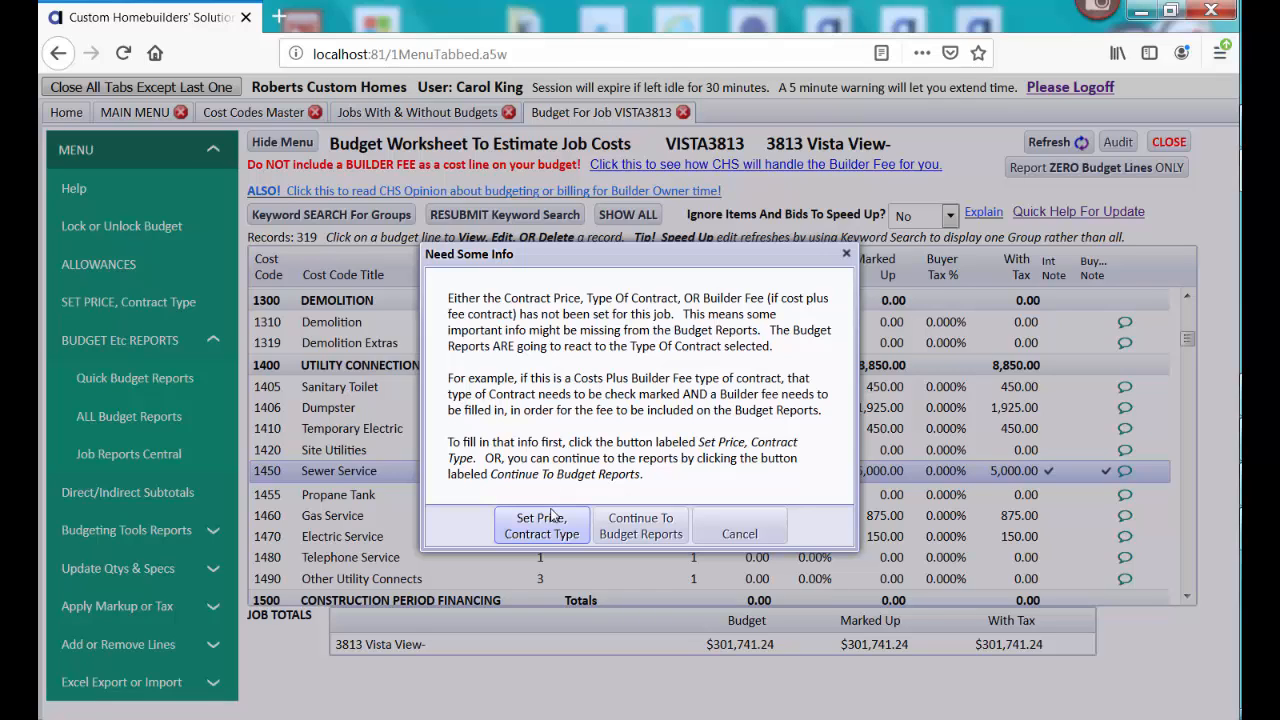
click(659, 530)
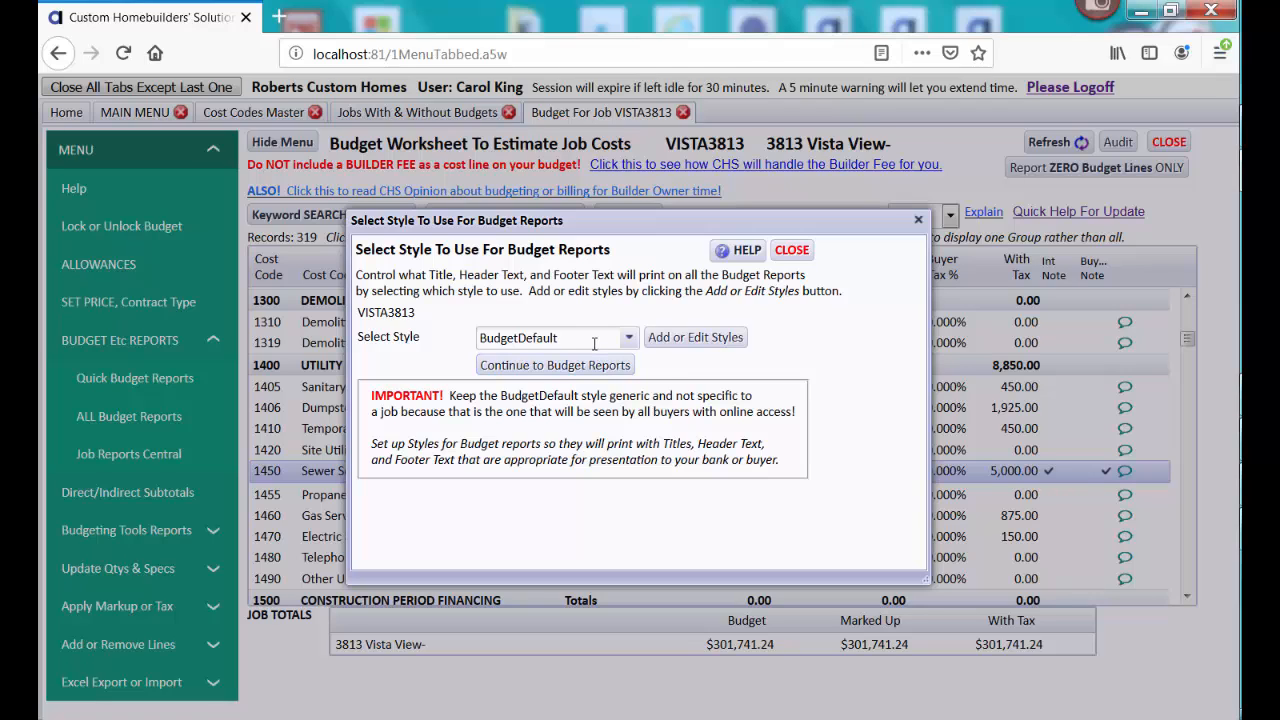
click(572, 367)
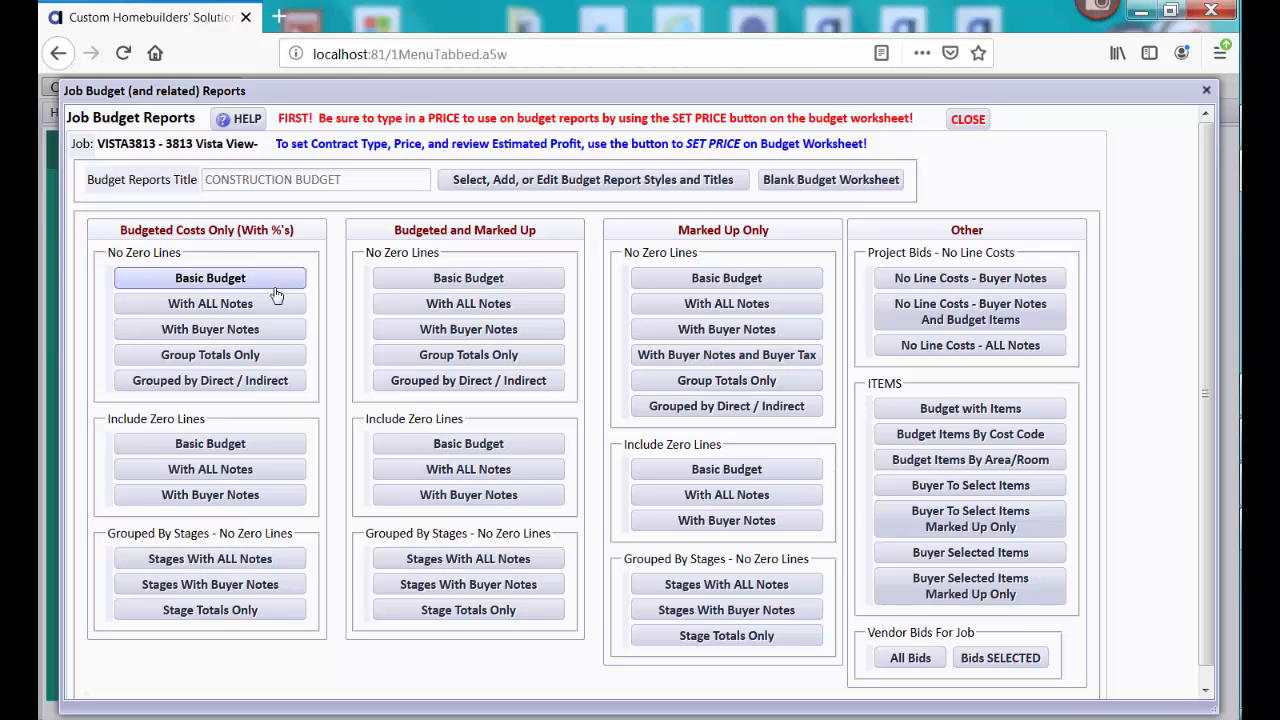
Review the budgeted-costs-only, no-zero-lines report grouped by direct and indirect costs through to the job totals, and close it
click(188, 384)
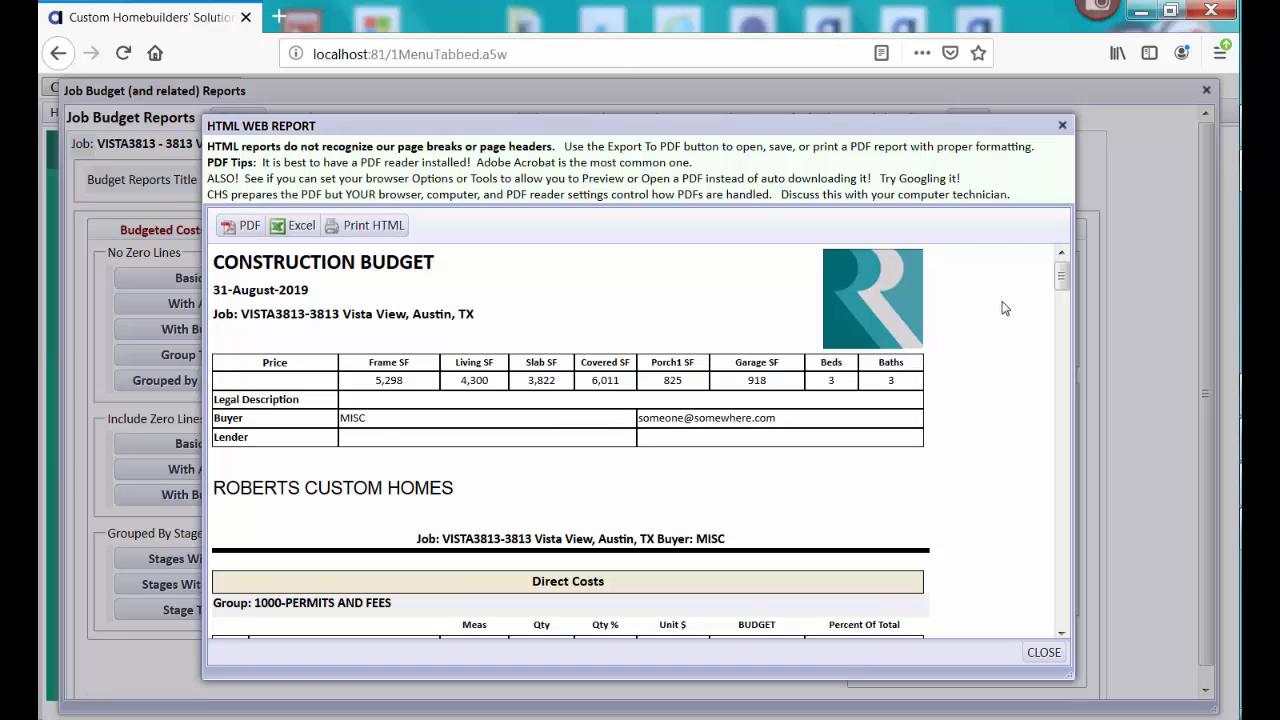
drag(1062, 274, 1063, 289)
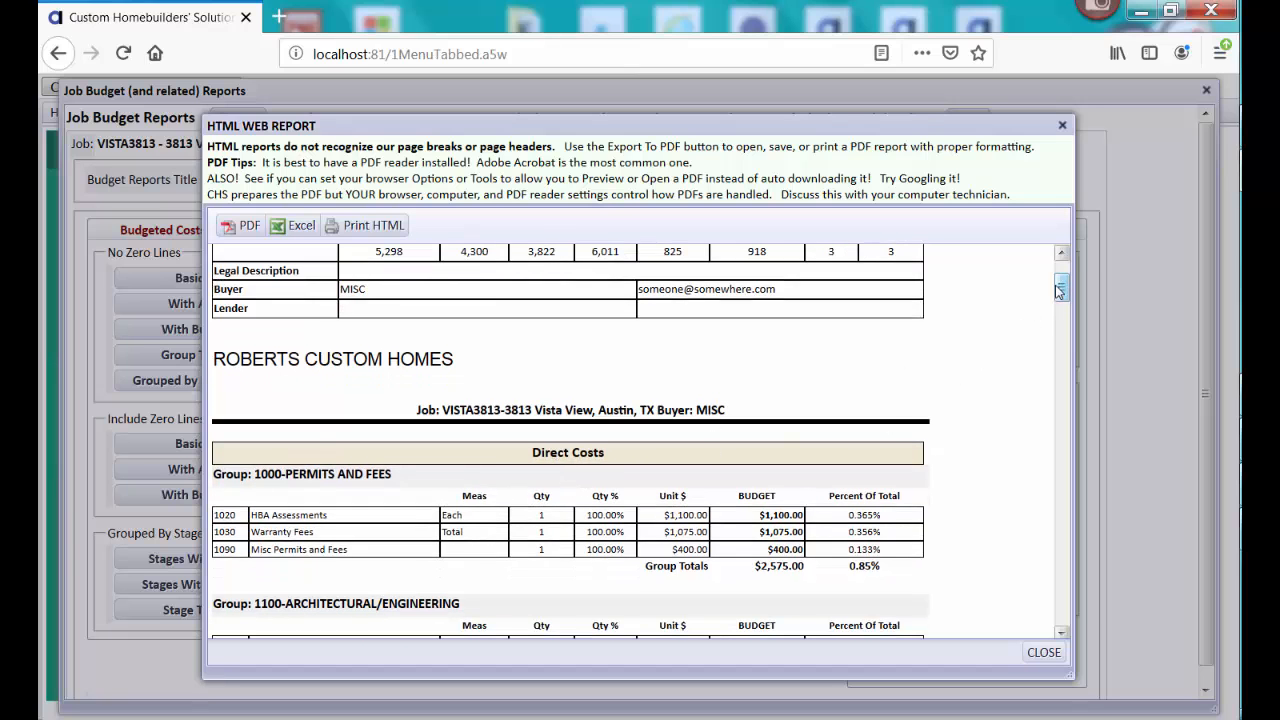
drag(1062, 292, 1062, 306)
drag(1063, 343, 1063, 567)
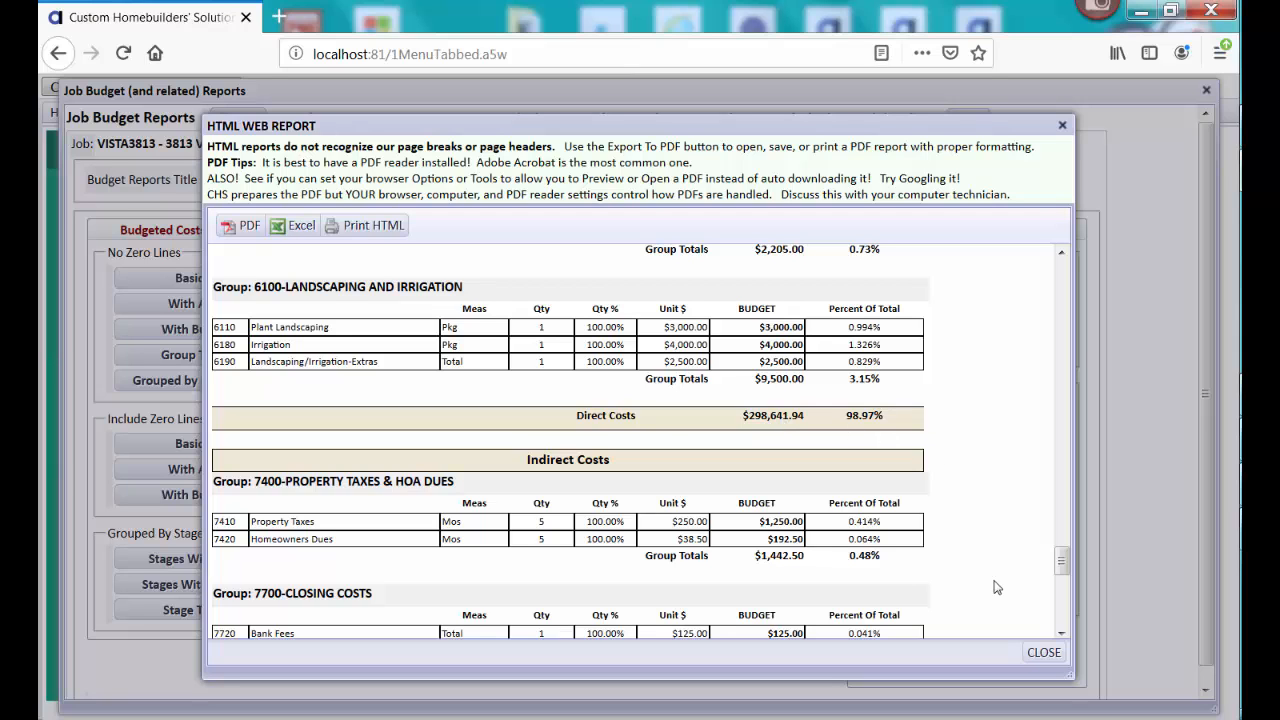
drag(1061, 564, 1066, 614)
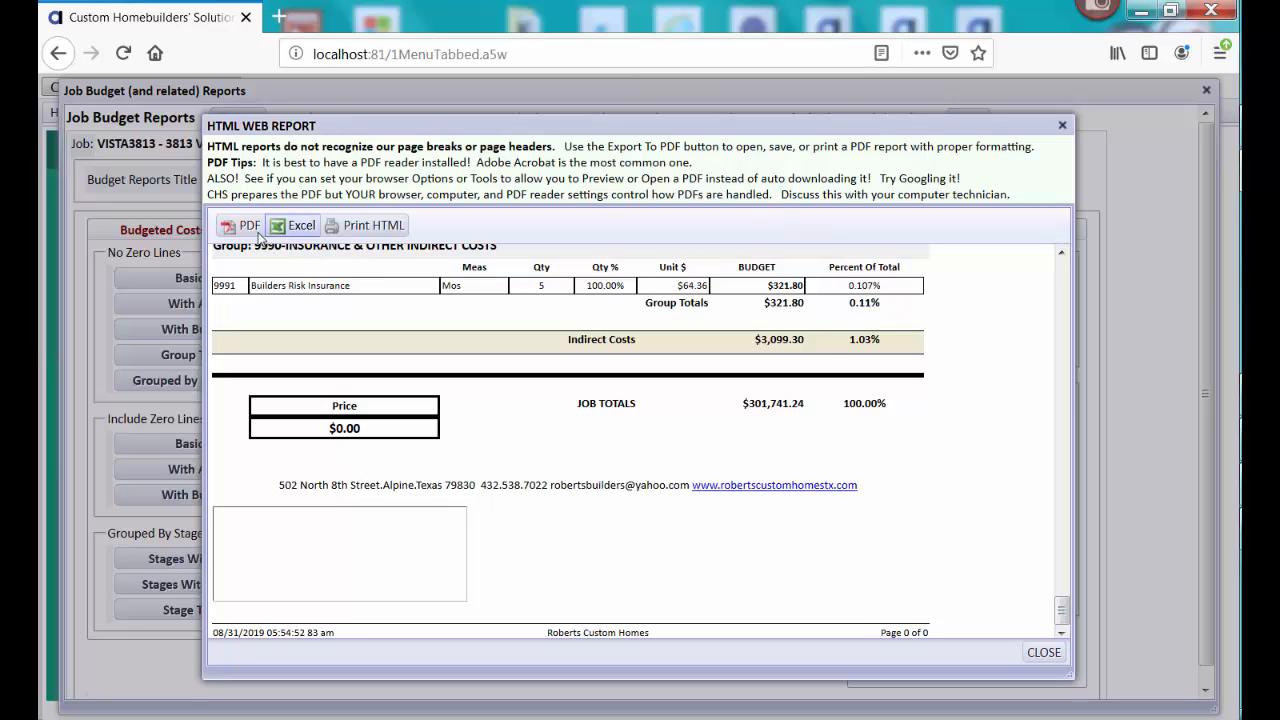
click(1044, 652)
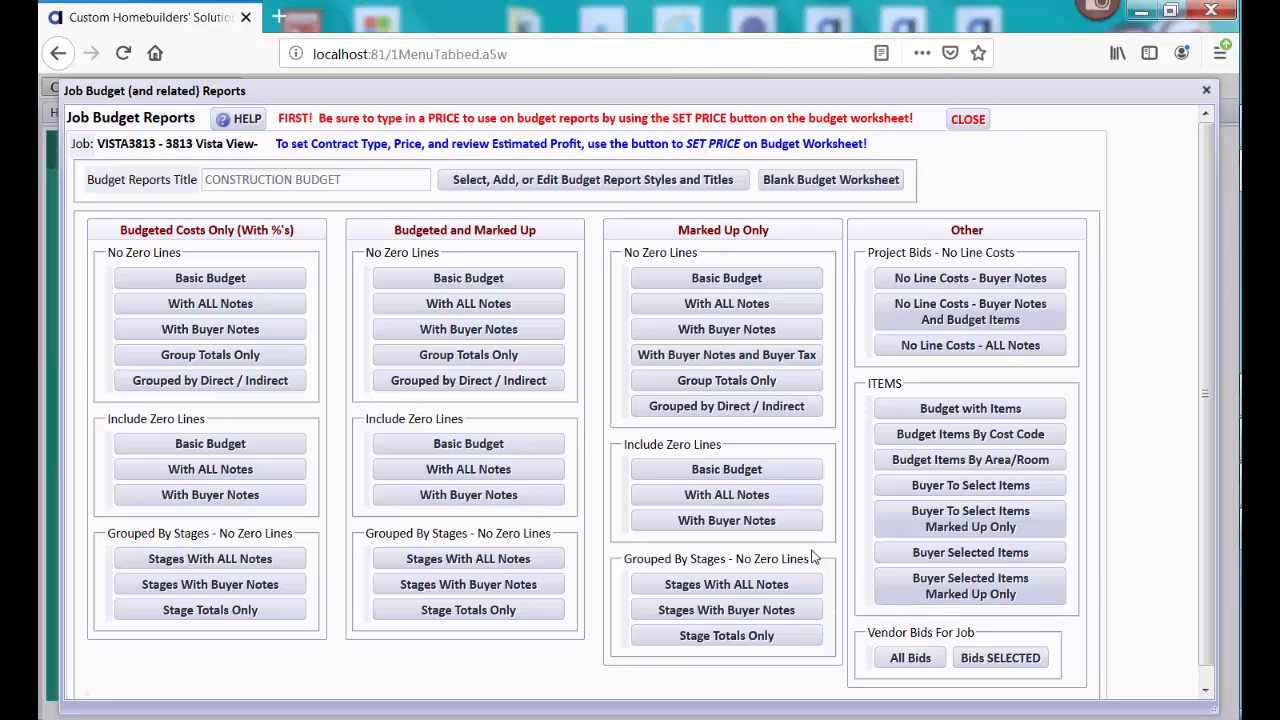
Examine the Sewer Service notes in the budgeted-costs-only, no-zero-lines report with all notes, and close the report
click(263, 313)
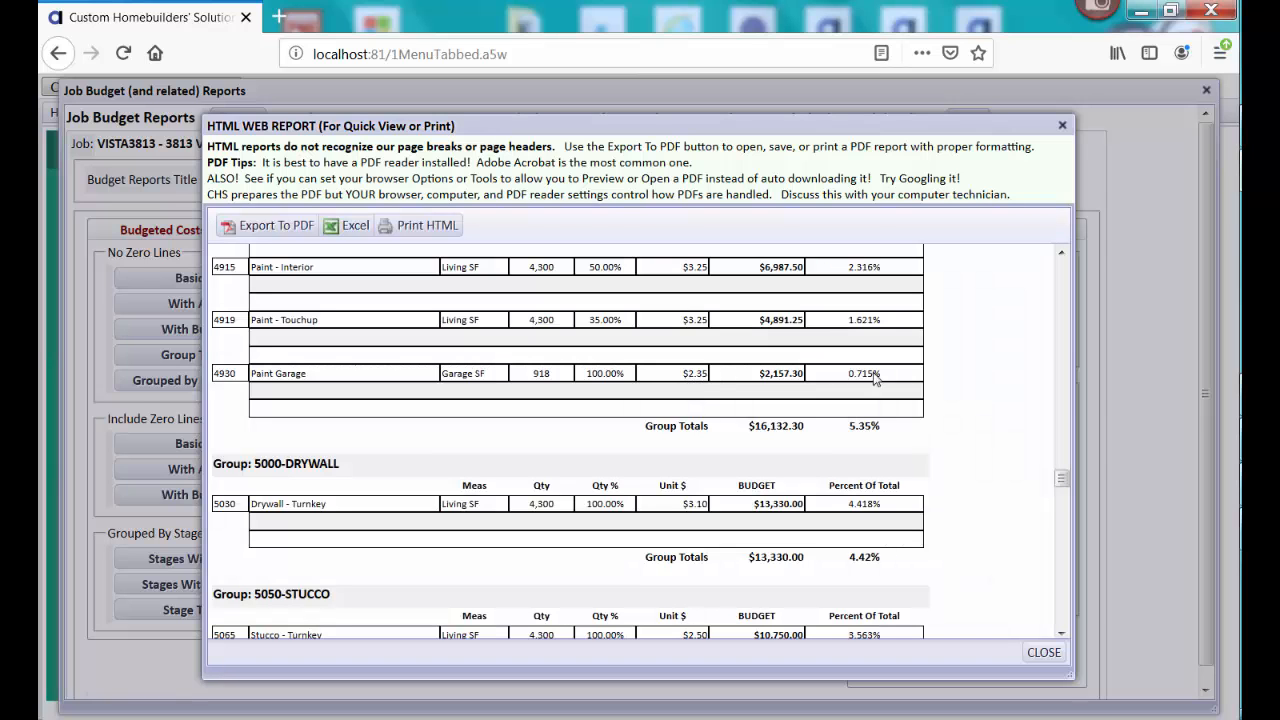
drag(1063, 477, 1059, 343)
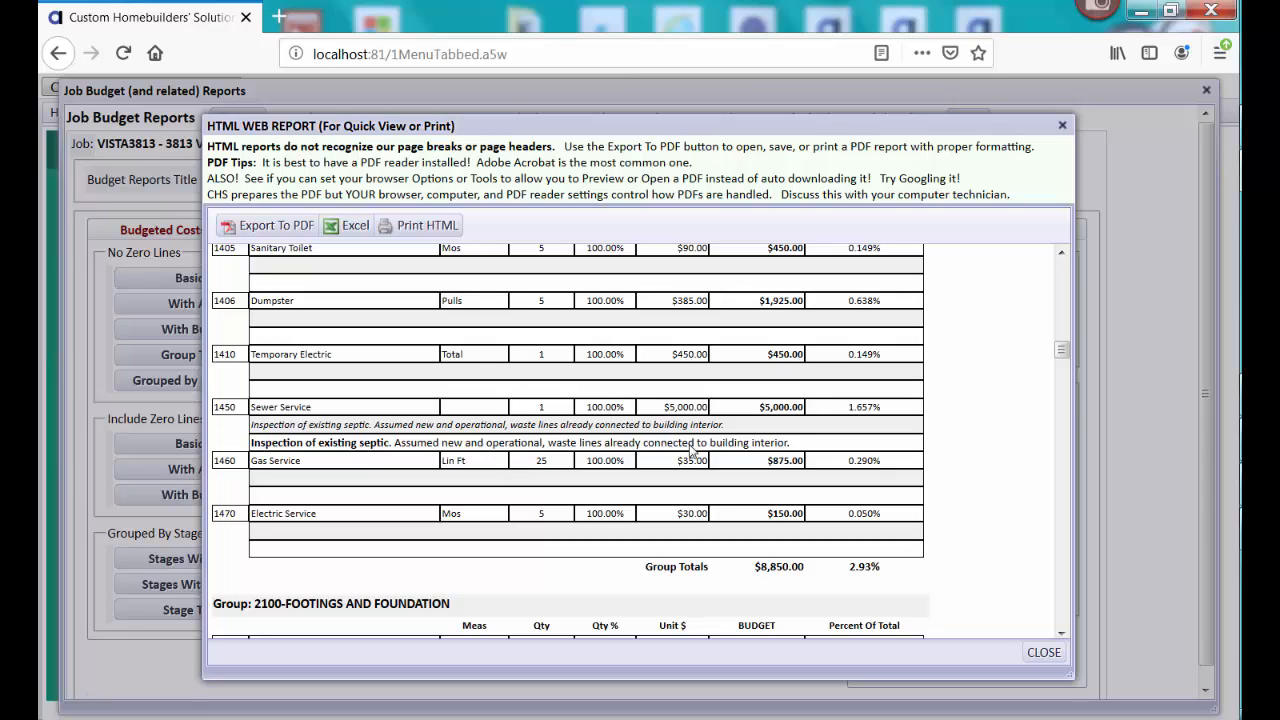
click(1043, 652)
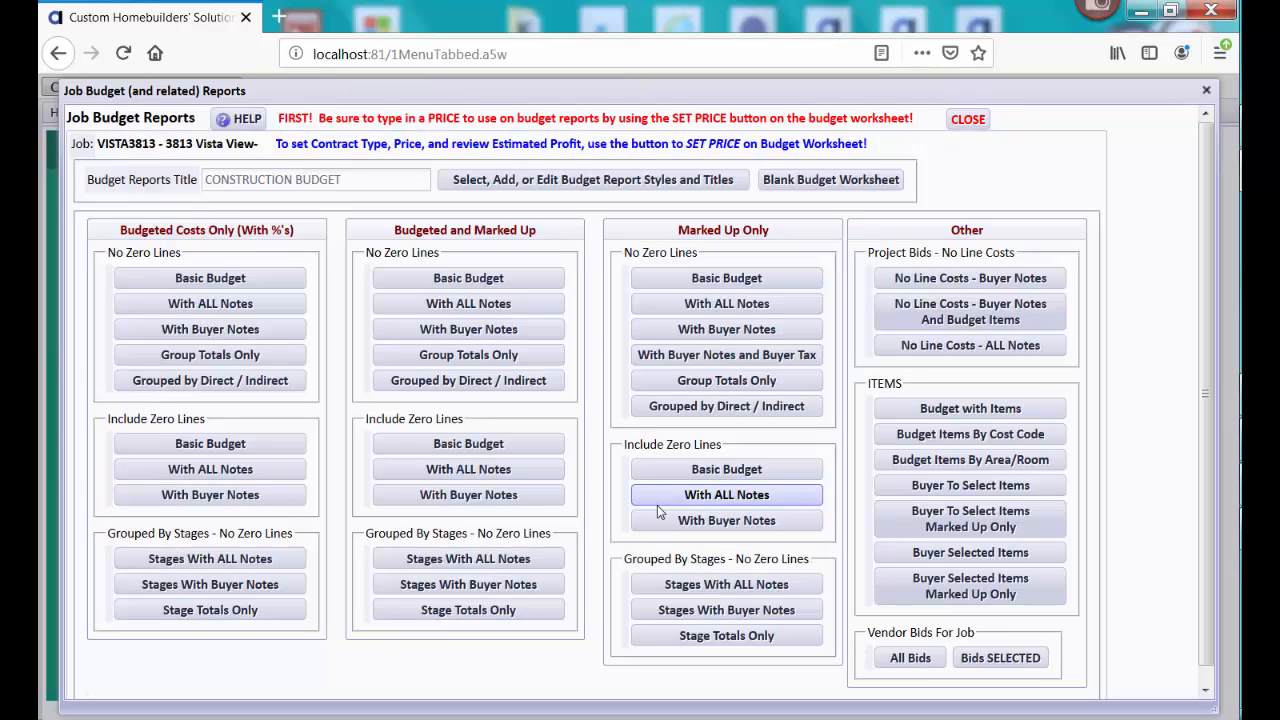
Examine the Sewer Service note in the budgeted-costs-only, no-zero-lines report with buyer notes, and return to the budget worksheet
click(279, 331)
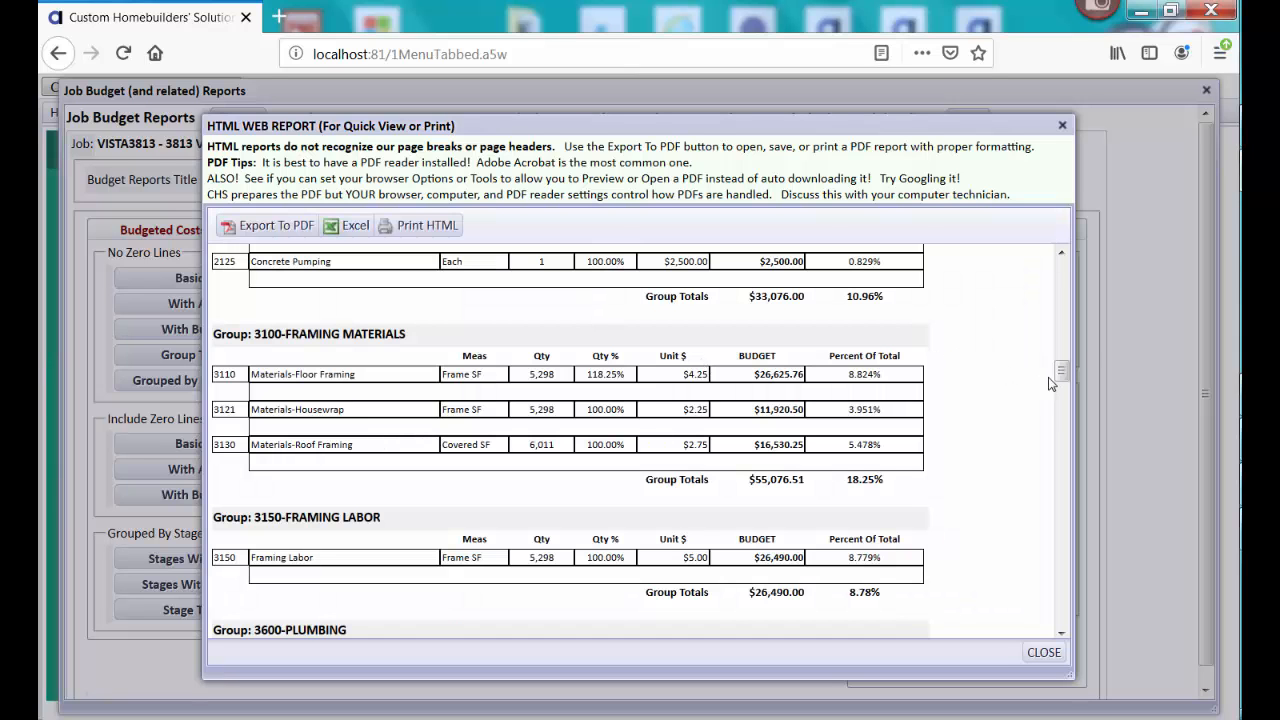
drag(1063, 371, 1062, 345)
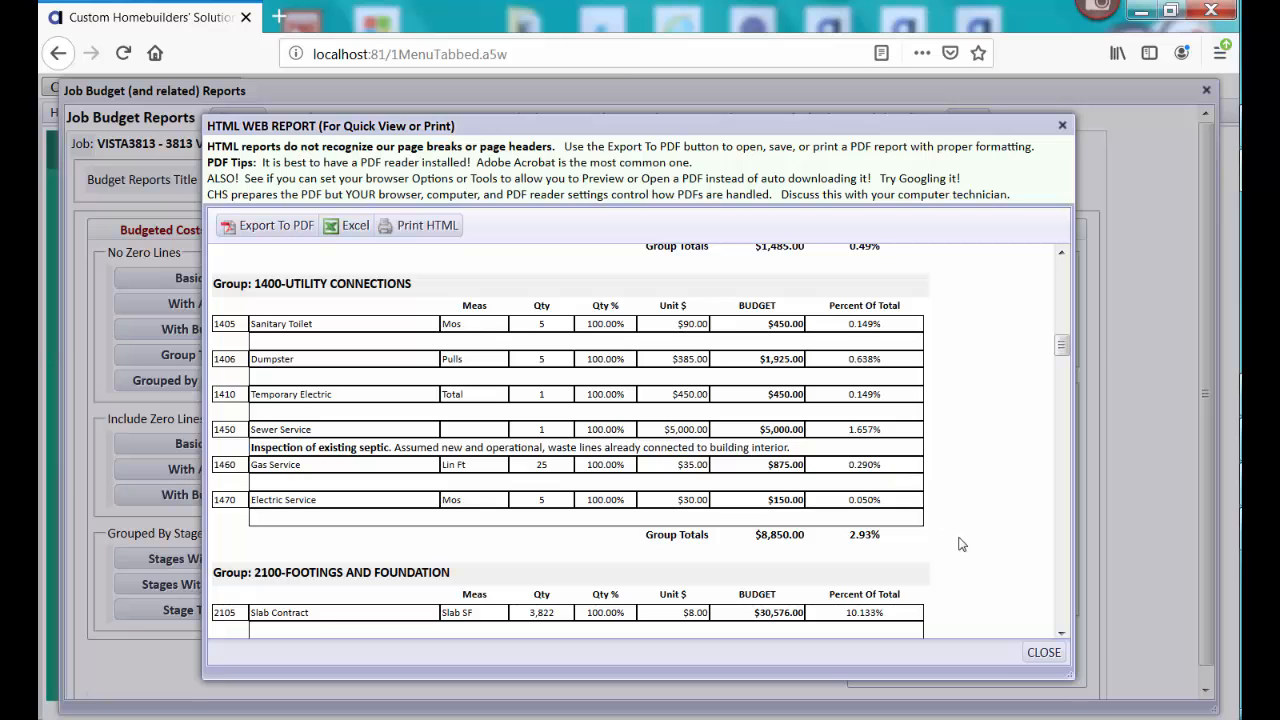
click(1040, 651)
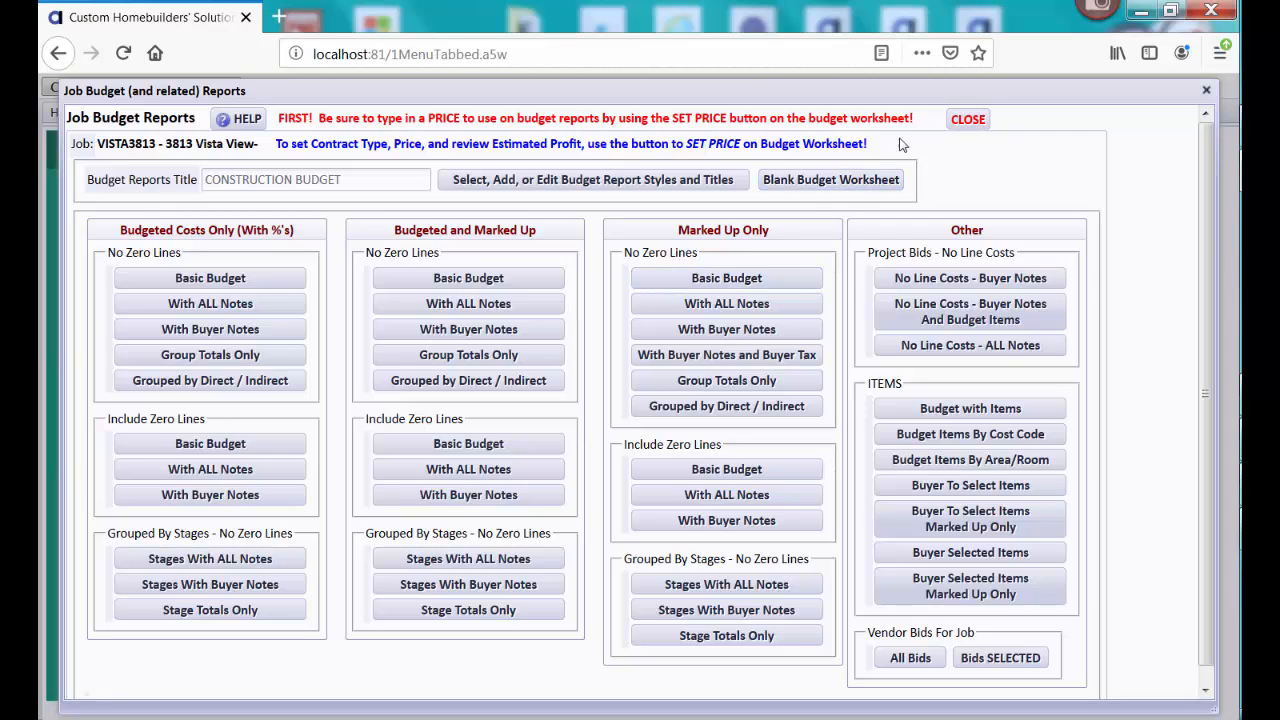
click(953, 128)
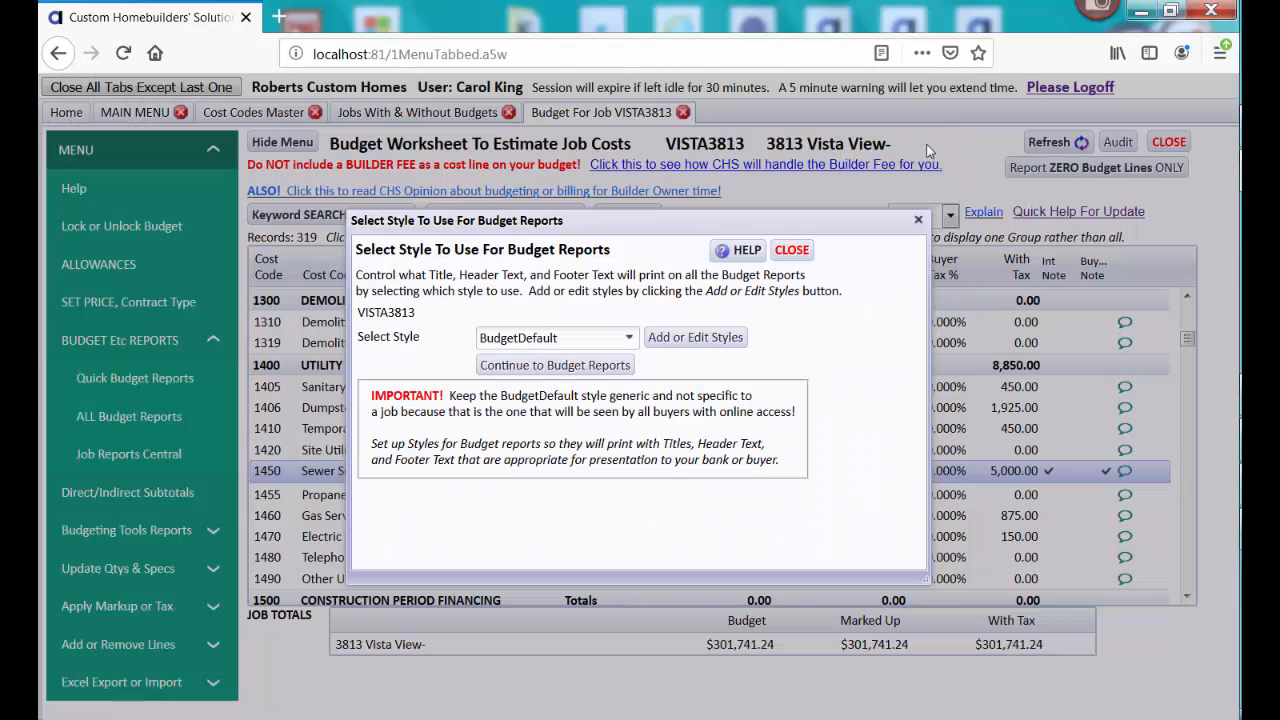
click(806, 249)
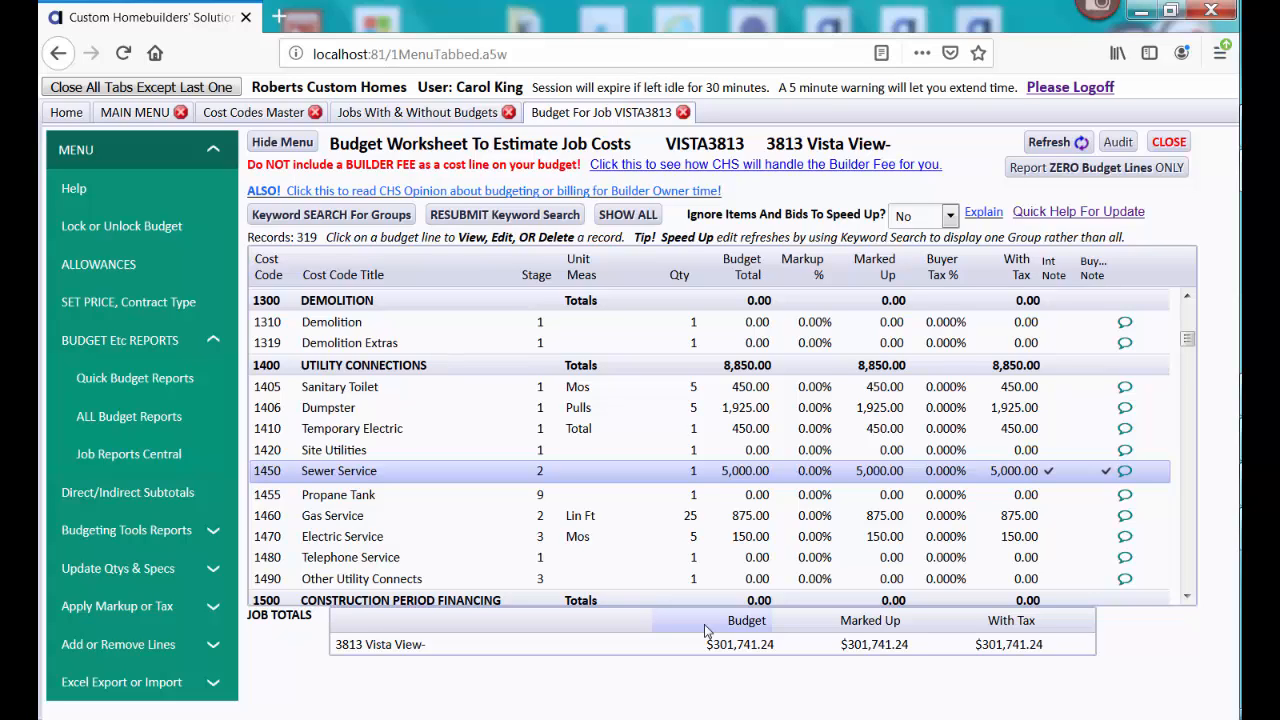
Review the master pricing defaults for cost code 1450 Sewer Service and their explanation from its budget record, and close the record
scroll(1190, 350, down, 3)
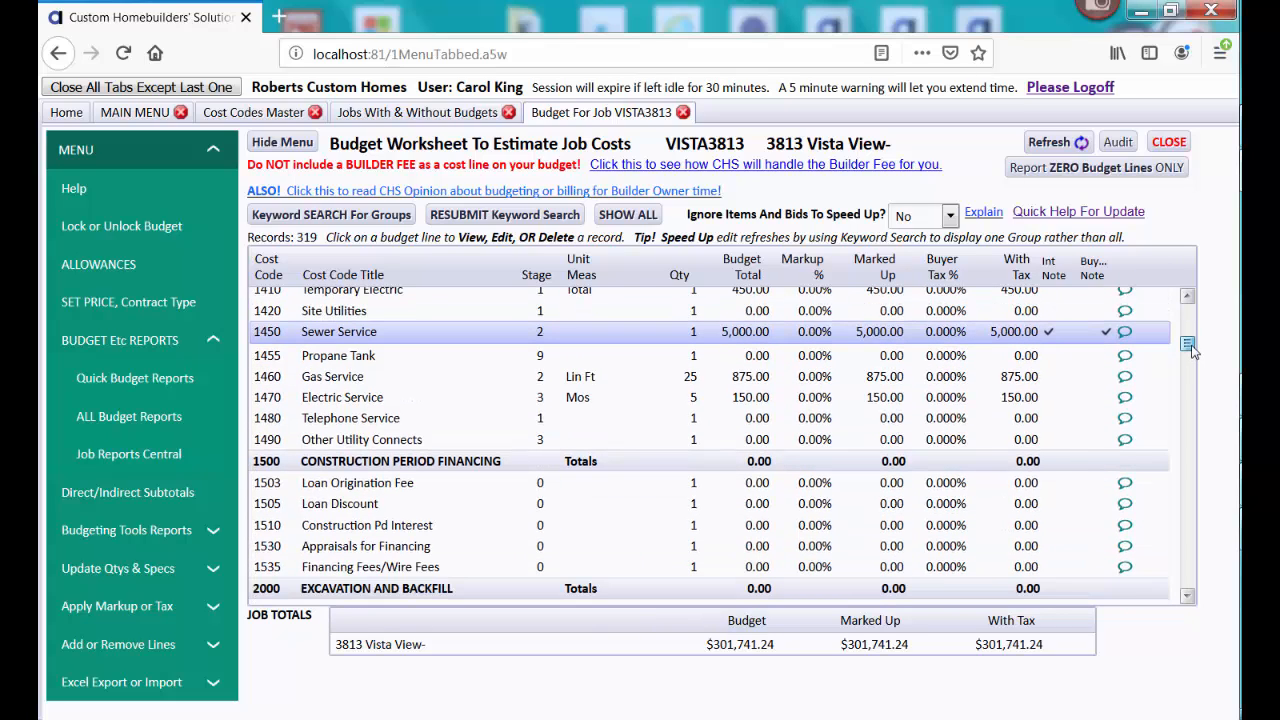
click(420, 334)
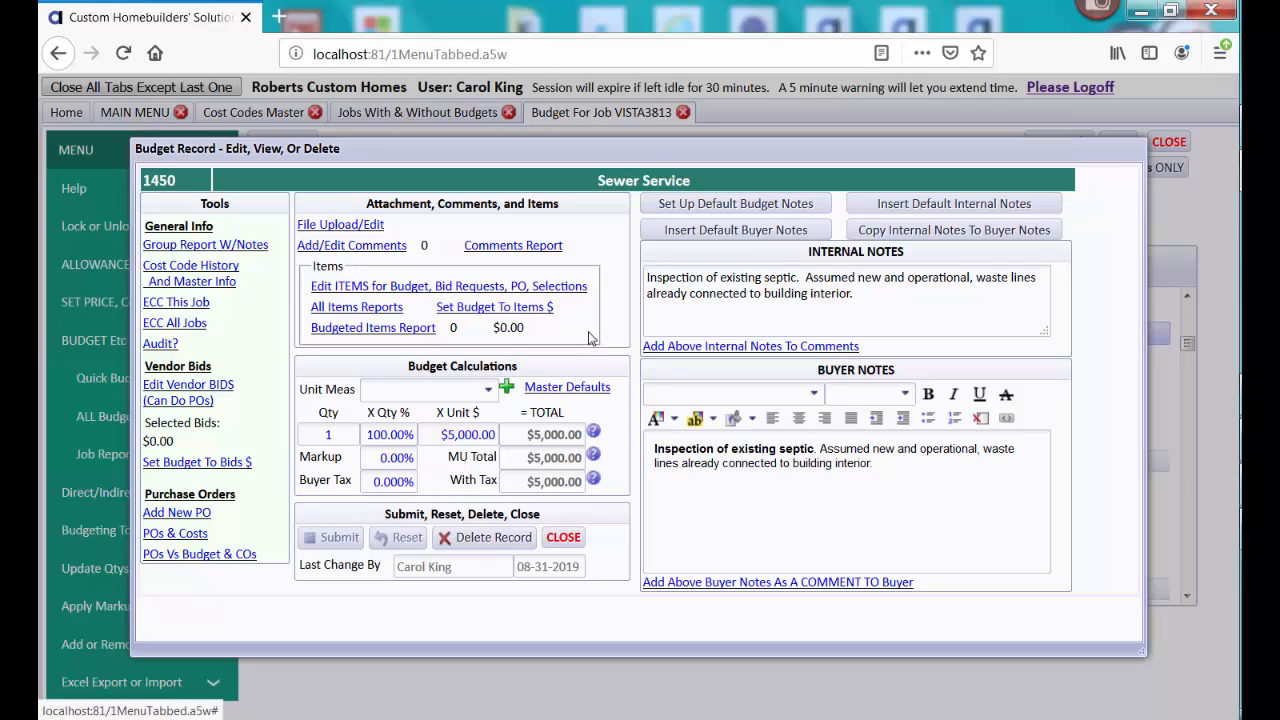
click(598, 389)
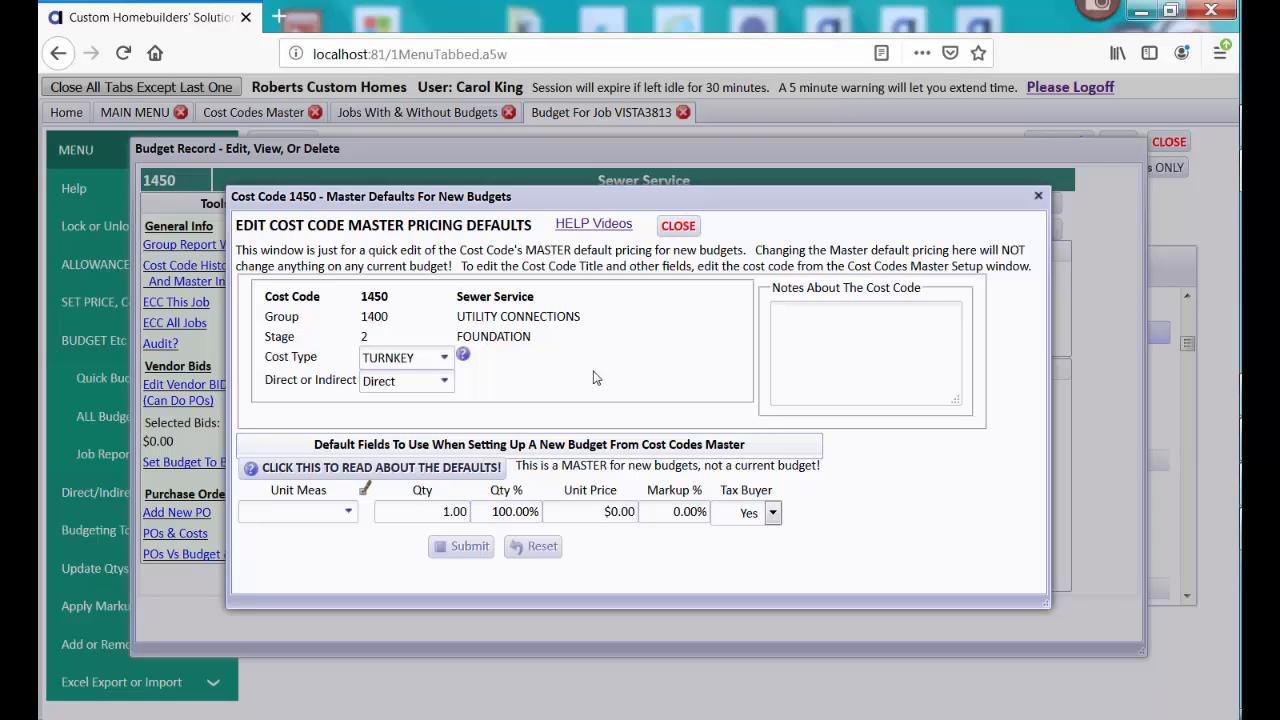
click(455, 467)
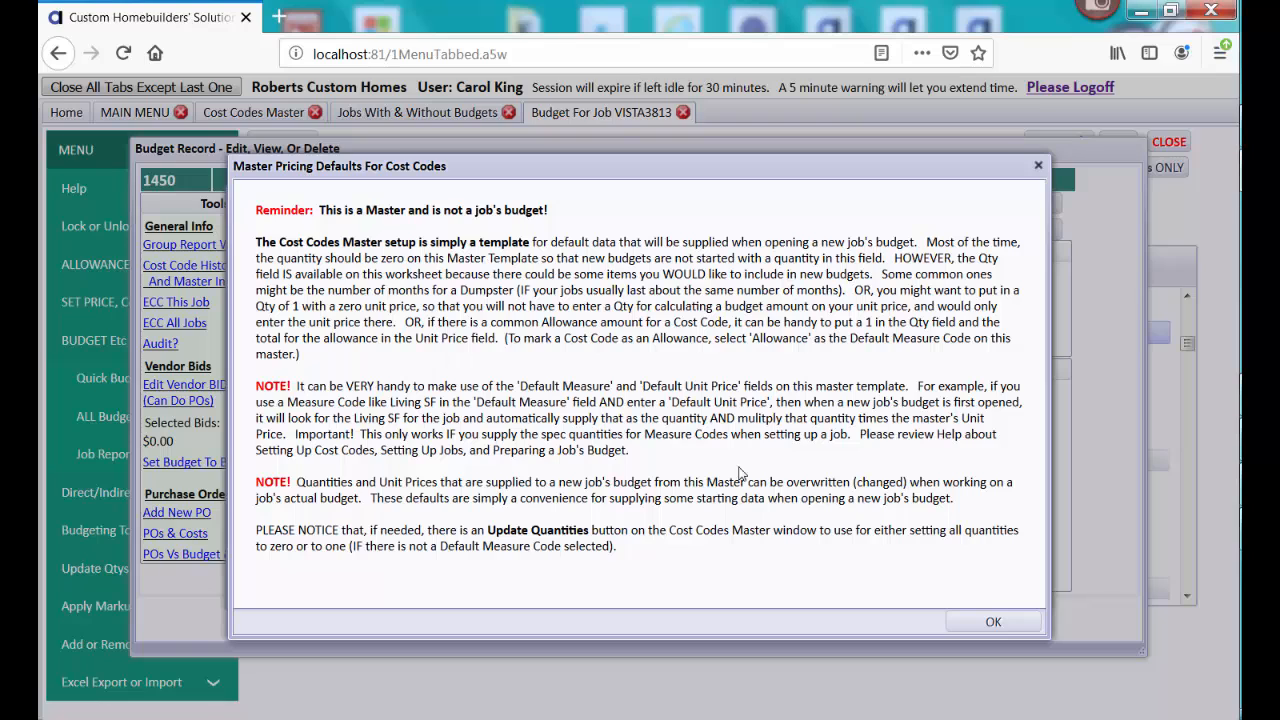
click(993, 622)
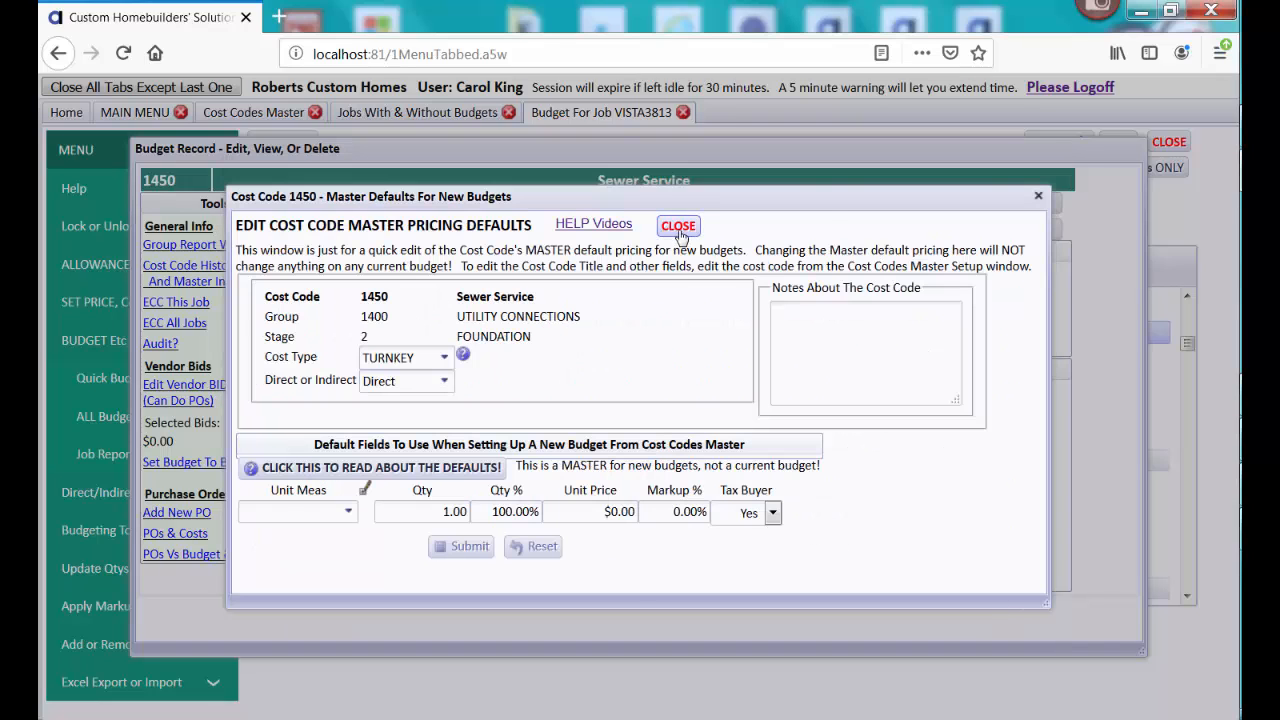
click(678, 226)
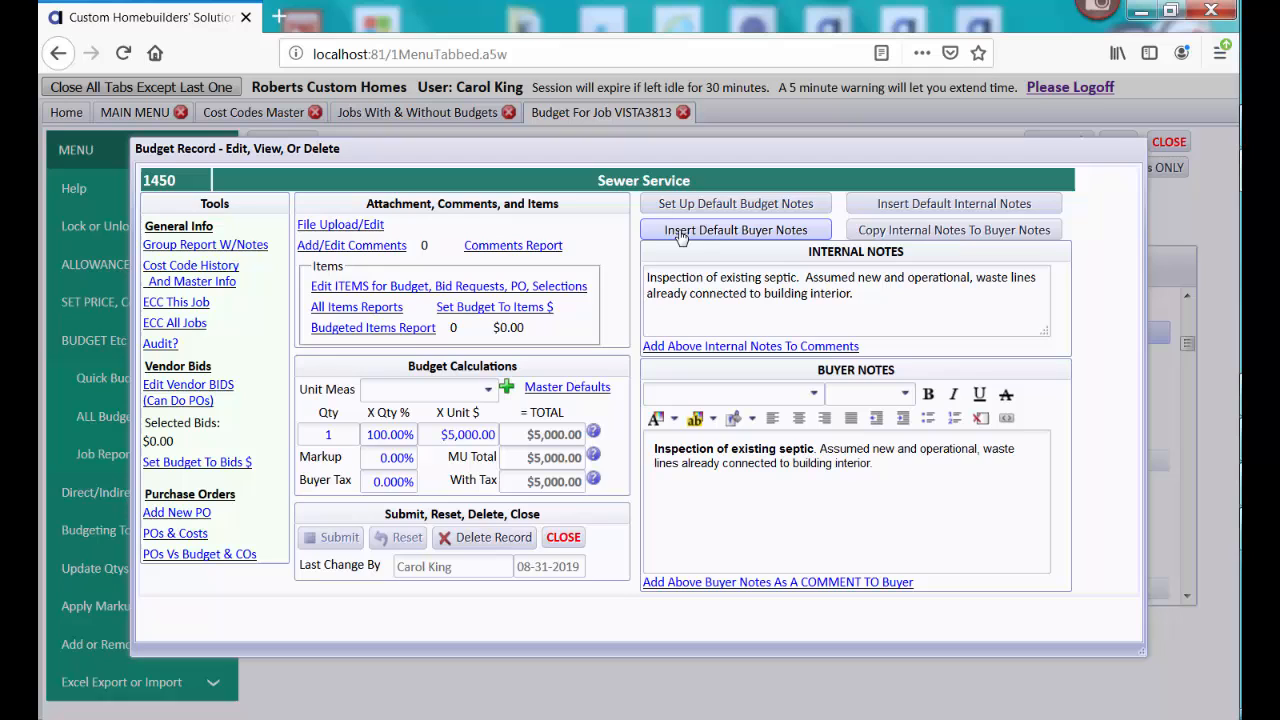
click(563, 537)
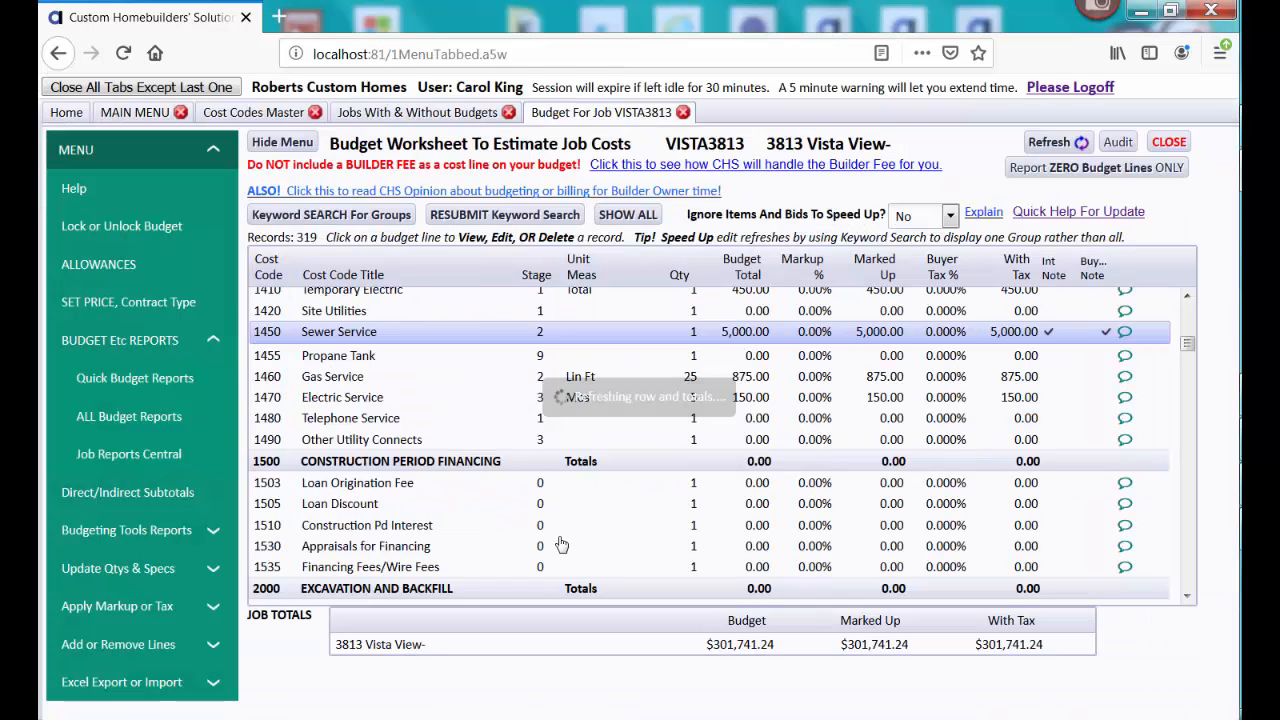
Return to the Cost Codes Master, read the information about cost code pricing defaults, and close it
click(284, 114)
click(436, 148)
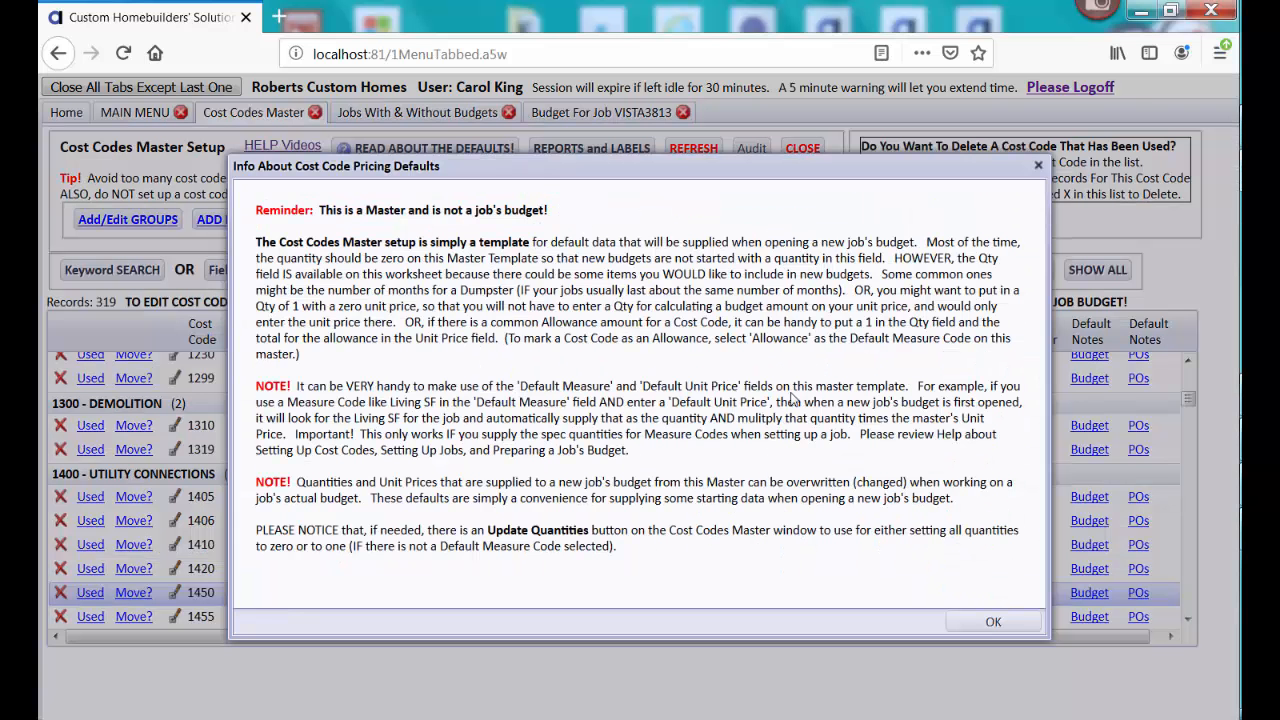
click(992, 622)
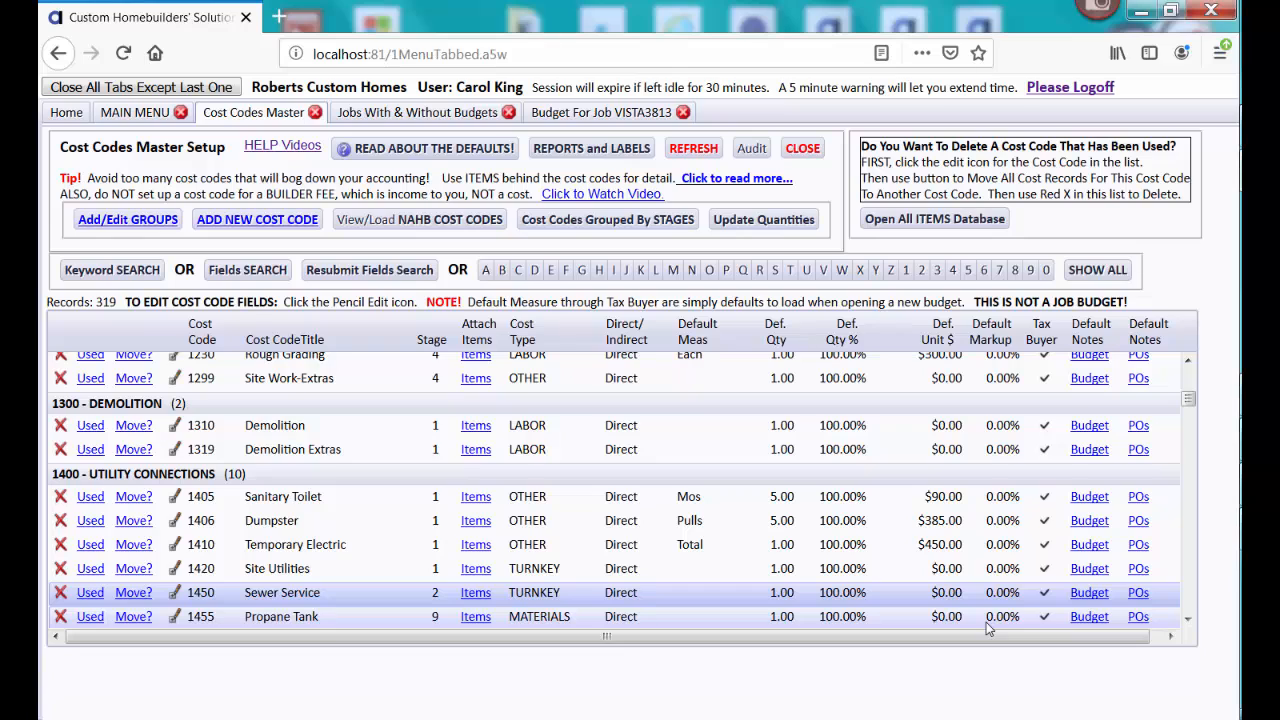